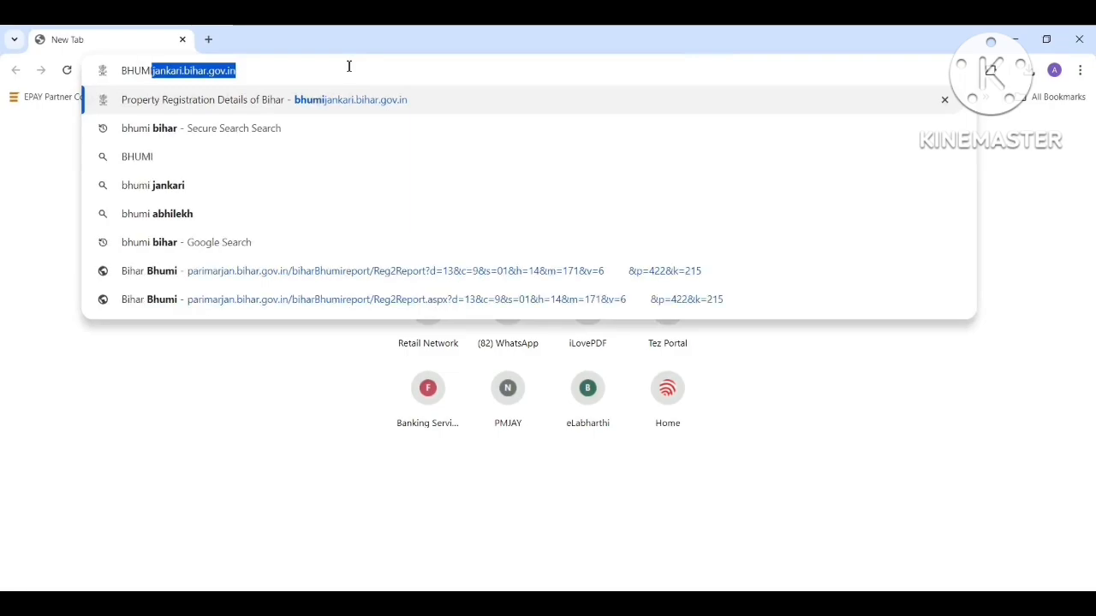
Step: Search the web for "bhumi bihar", open the biharbhumi.bihar.gov.in Home Page Online Mutation result and dismiss the online services notice
key(Down)
key(Down)
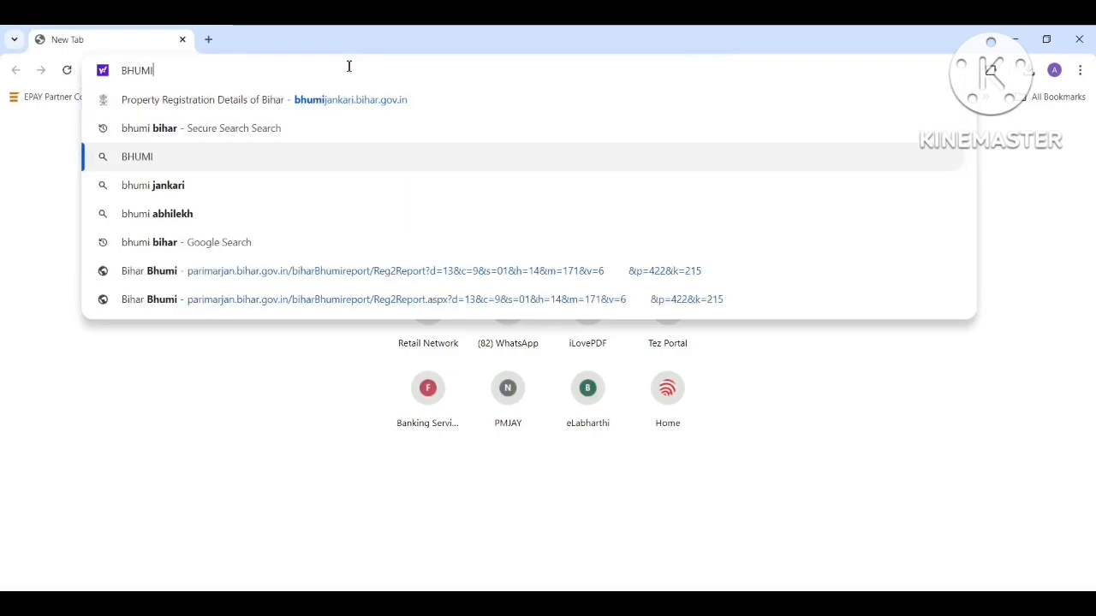
key(Up)
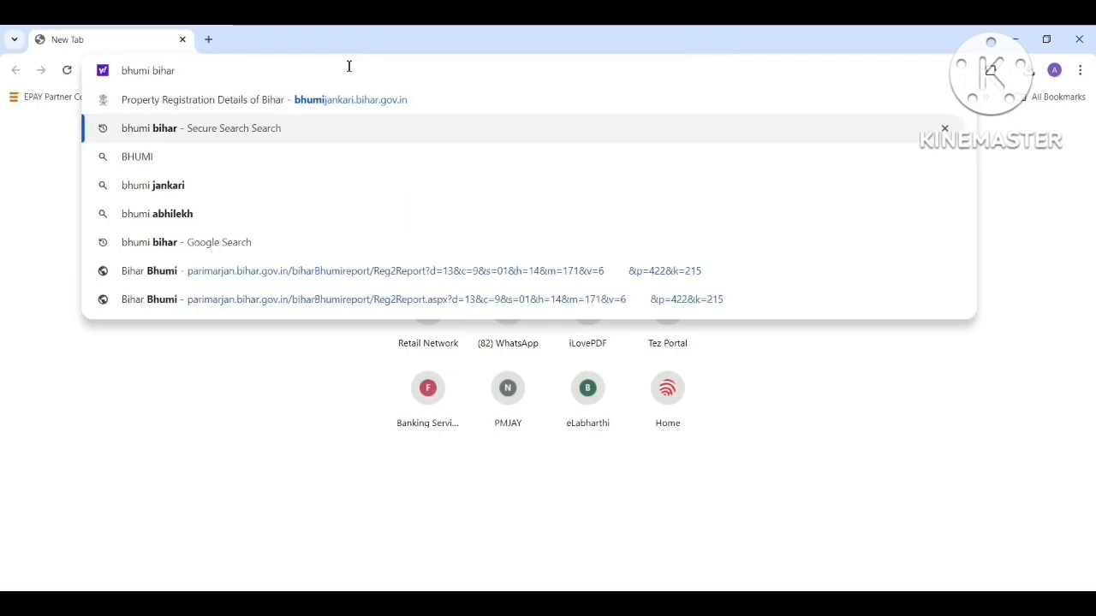
key(Return)
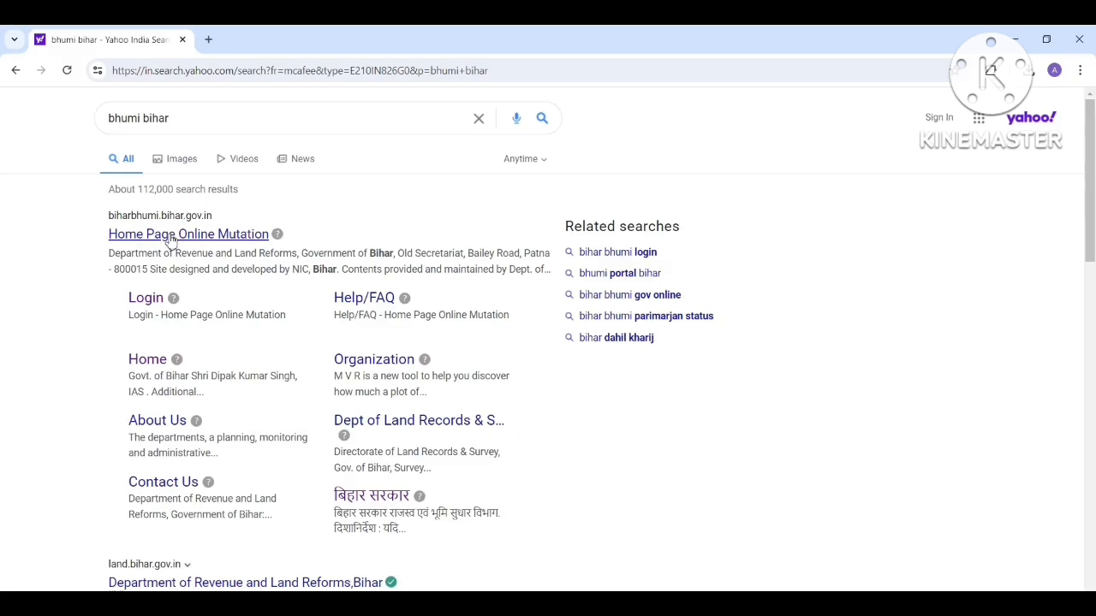
click(171, 241)
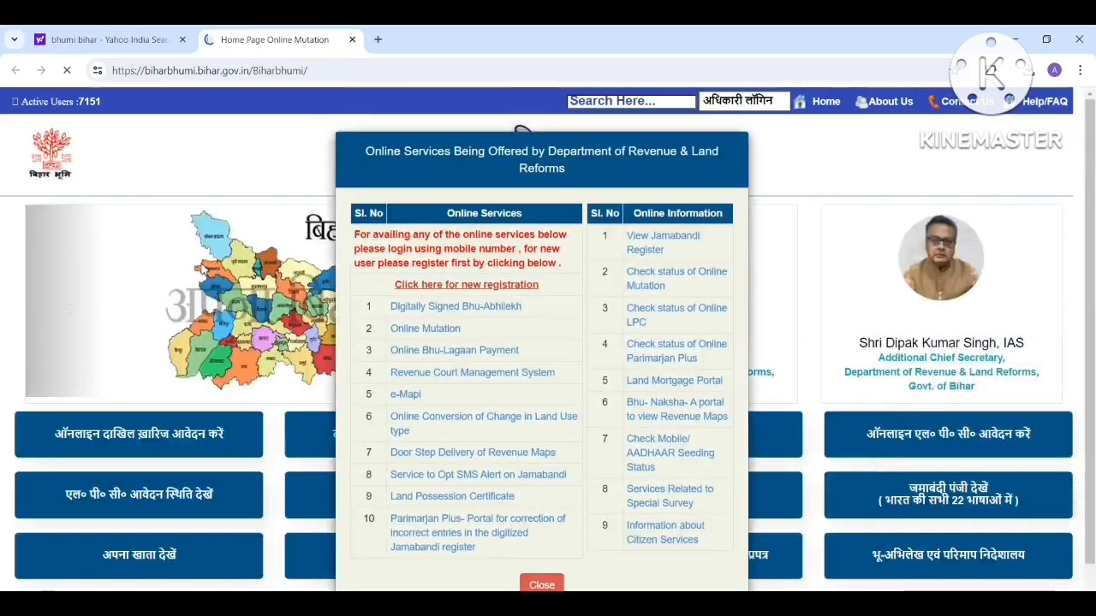
click(542, 585)
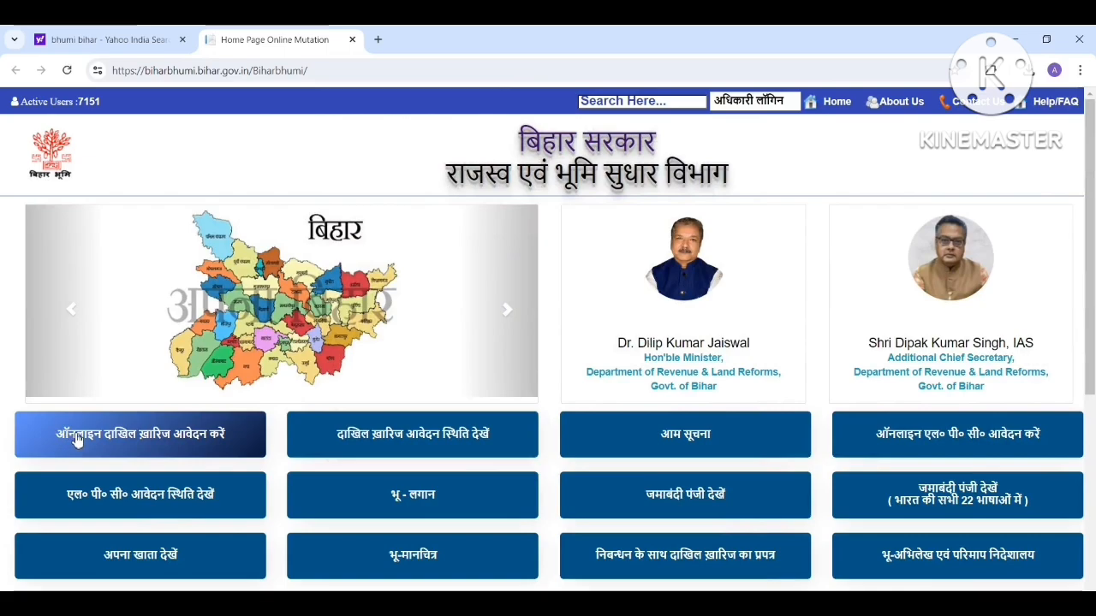
Step: Open the online mutation application (ऑनलाइन दाखिल ख़ारिज आवेदन करें) and request citizen sign-in with the mobile number and the displayed captcha
click(163, 442)
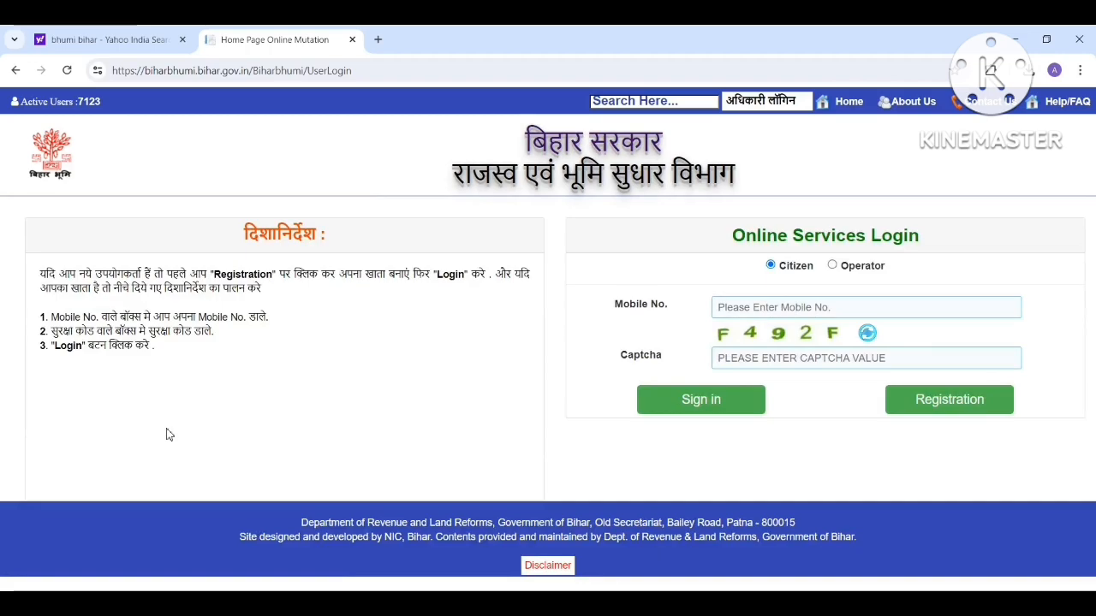
click(758, 306)
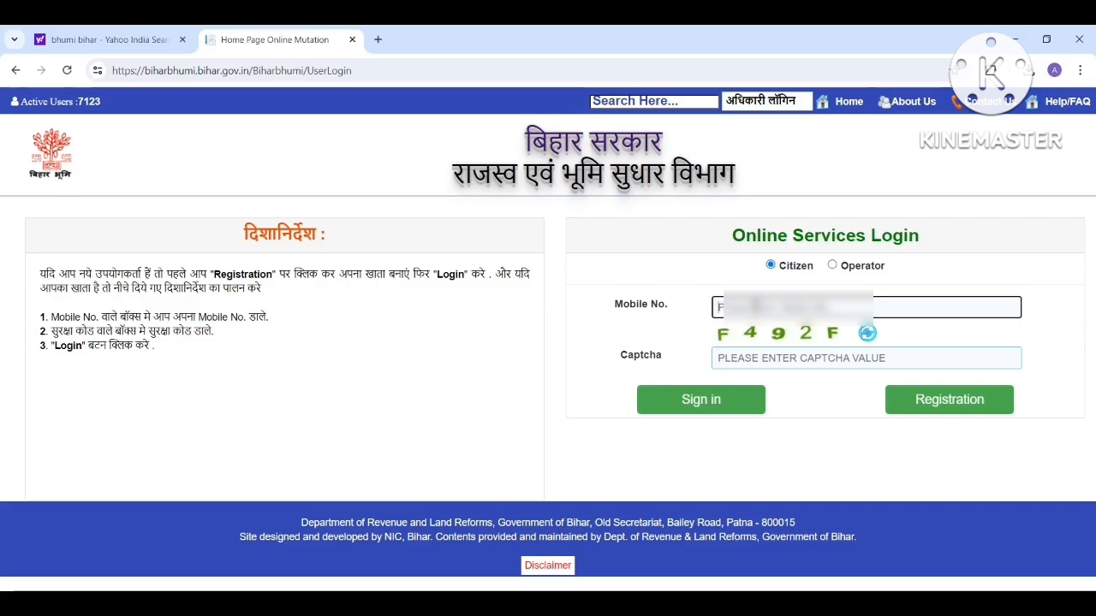
text(8)
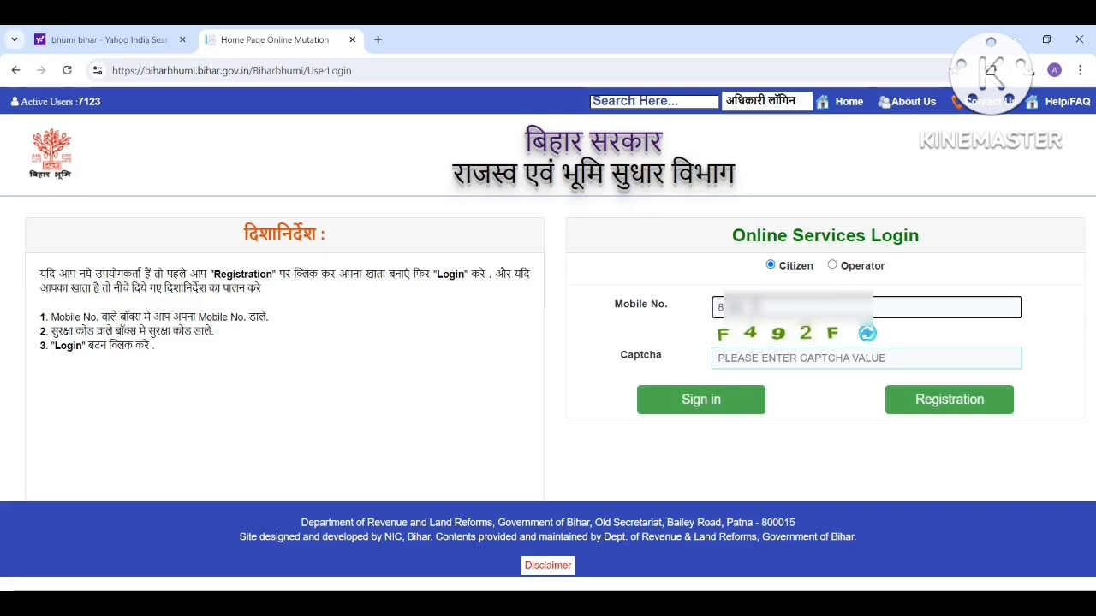
text(???)
click(791, 359)
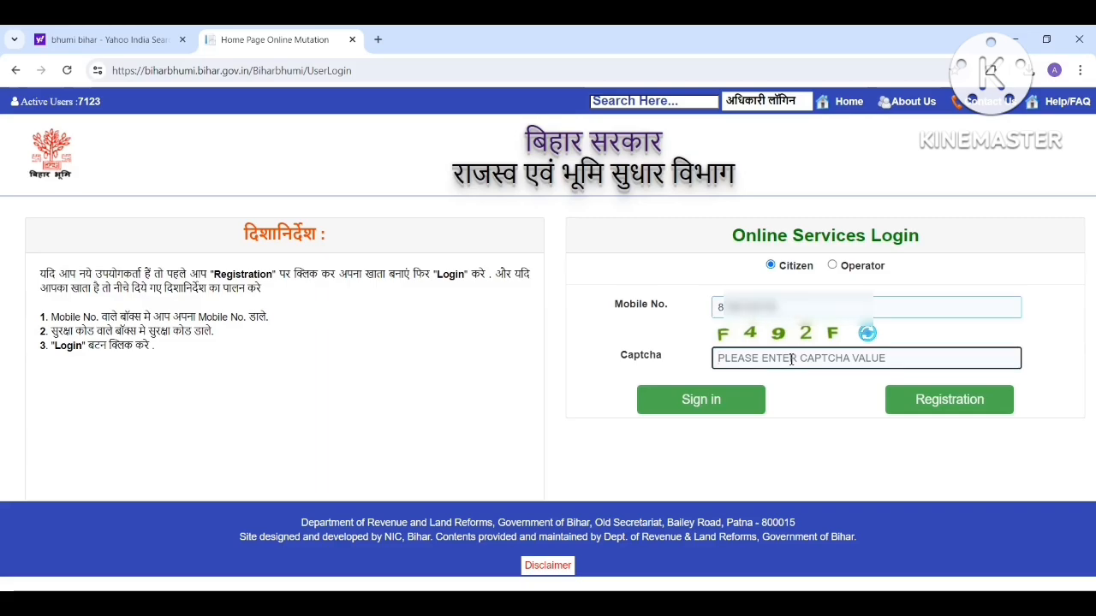
text(F49)
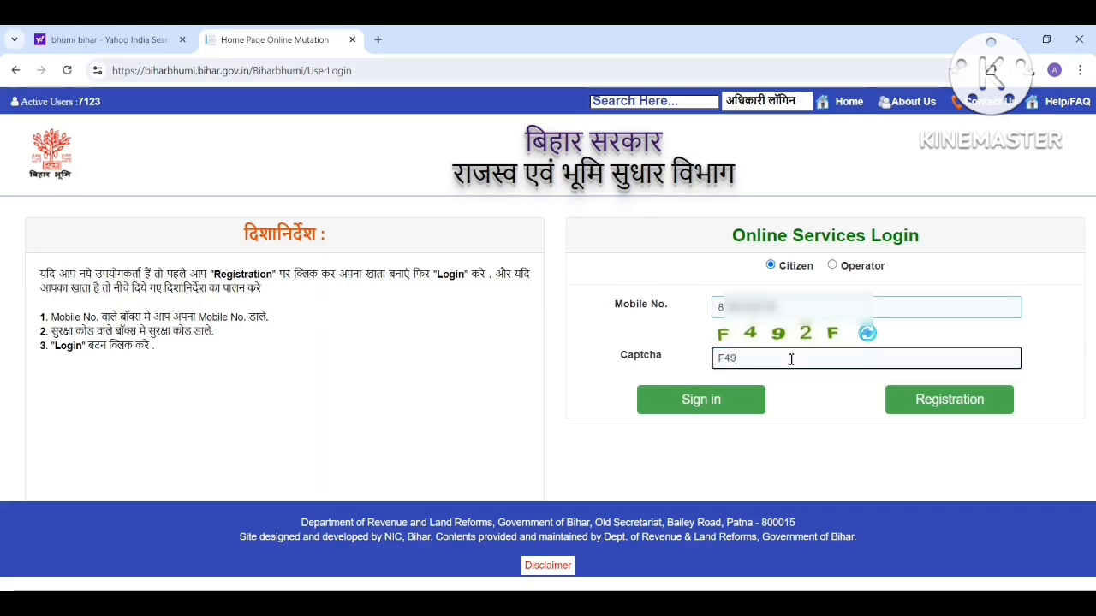
text(2F)
click(693, 402)
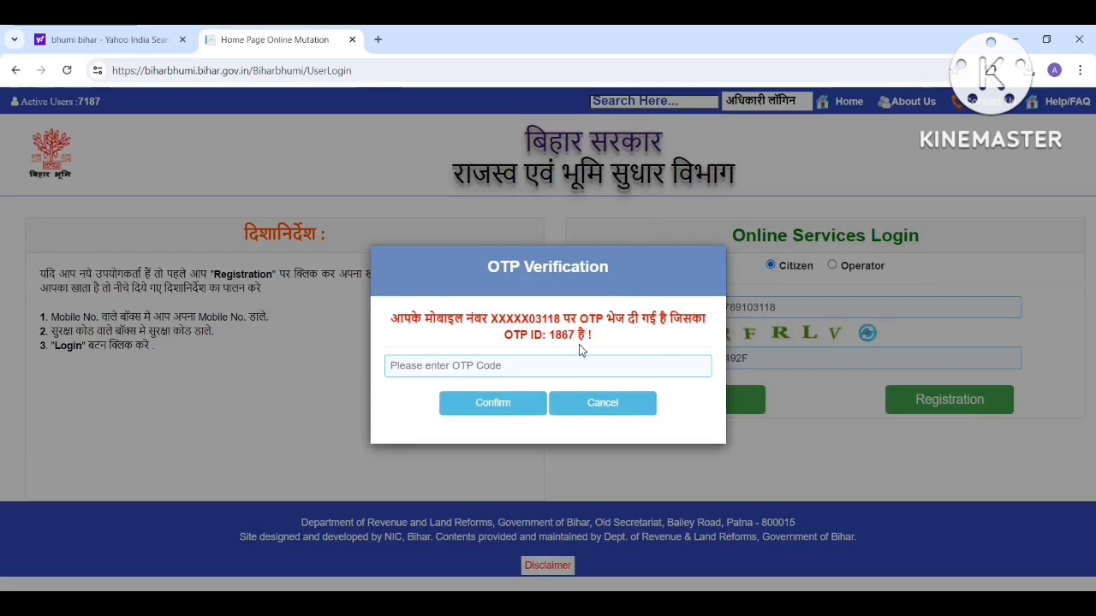
Step: Enter the OTP code and confirm it to sign in to the citizen dashboard
click(537, 367)
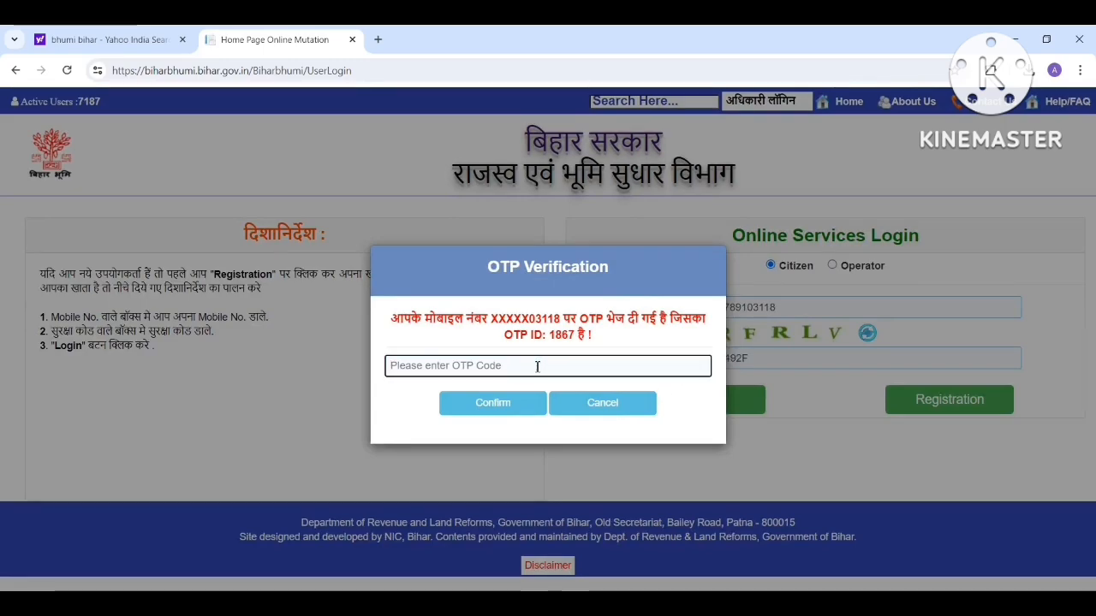
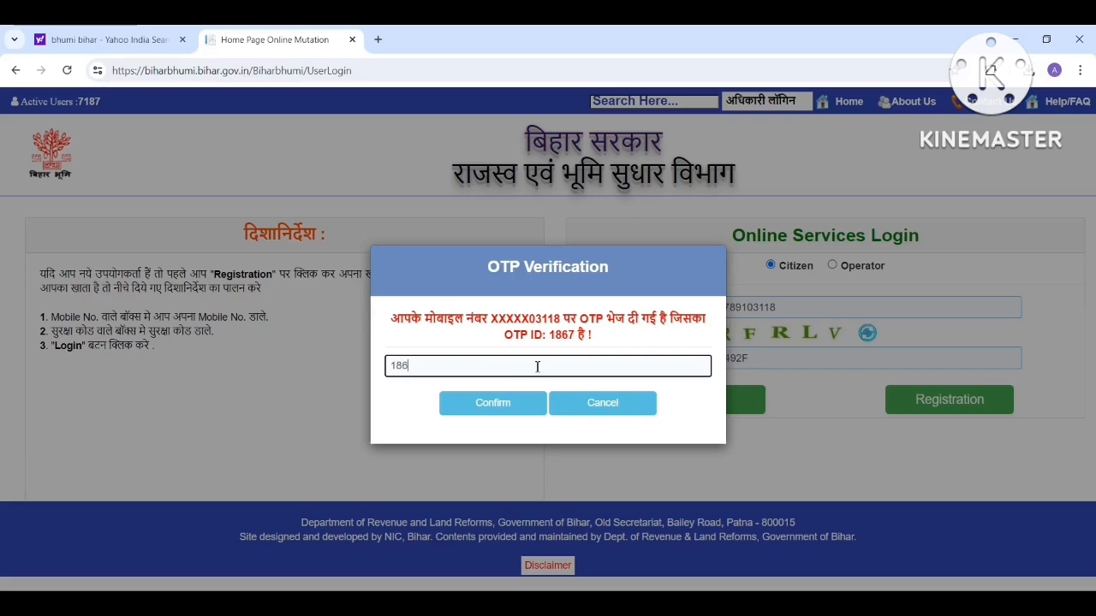
click(484, 409)
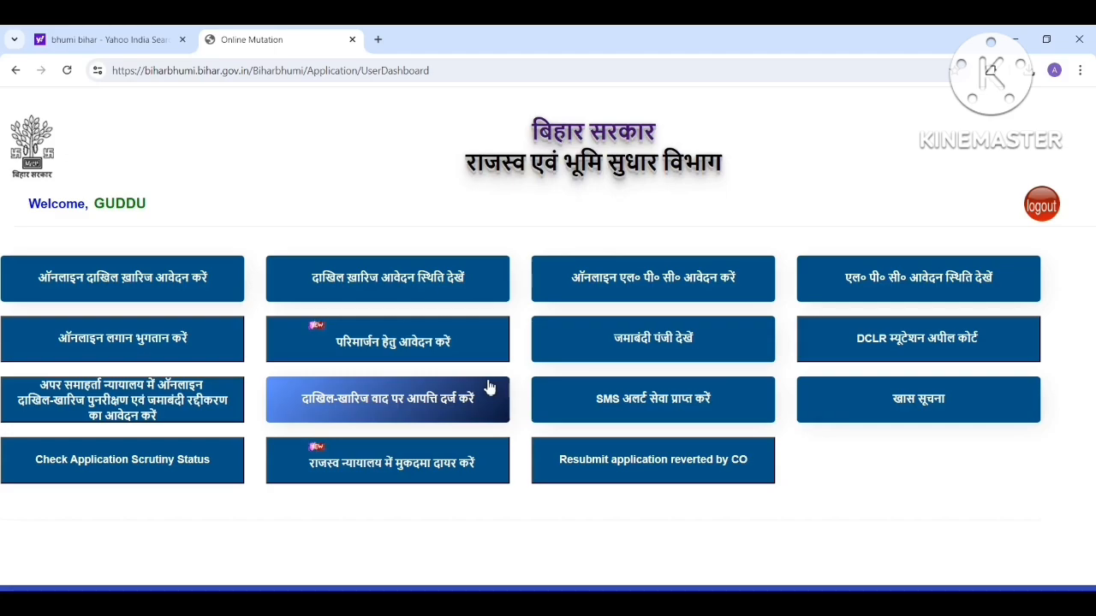
Step: Start a new online mutation (दाखिल खारिज) application for Darbhanga district and Manigachhi circle
click(157, 283)
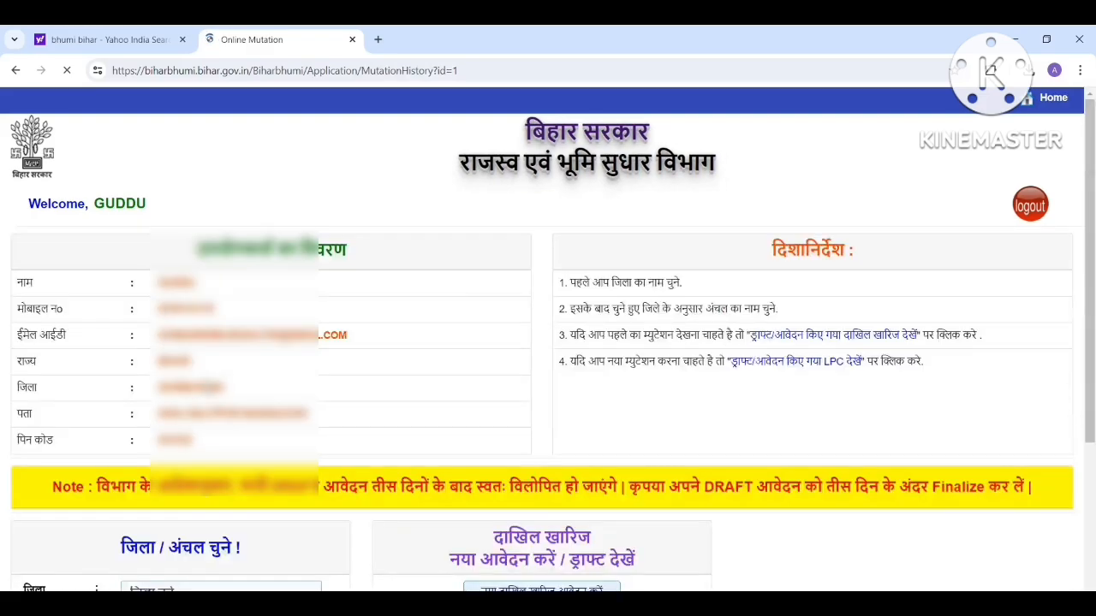
scroll(164, 365, down, 5)
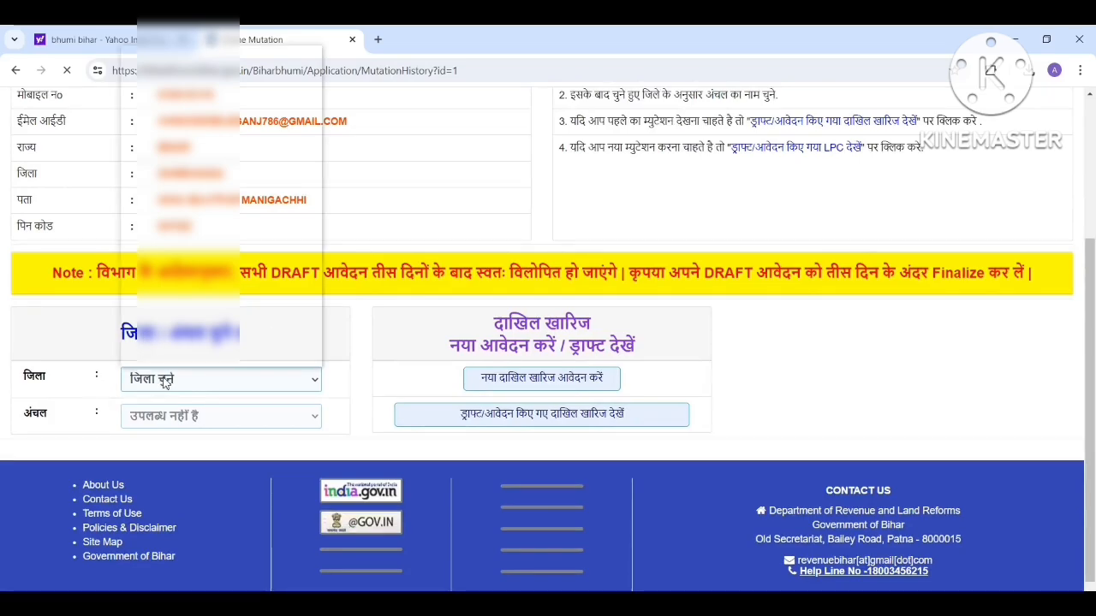
click(165, 381)
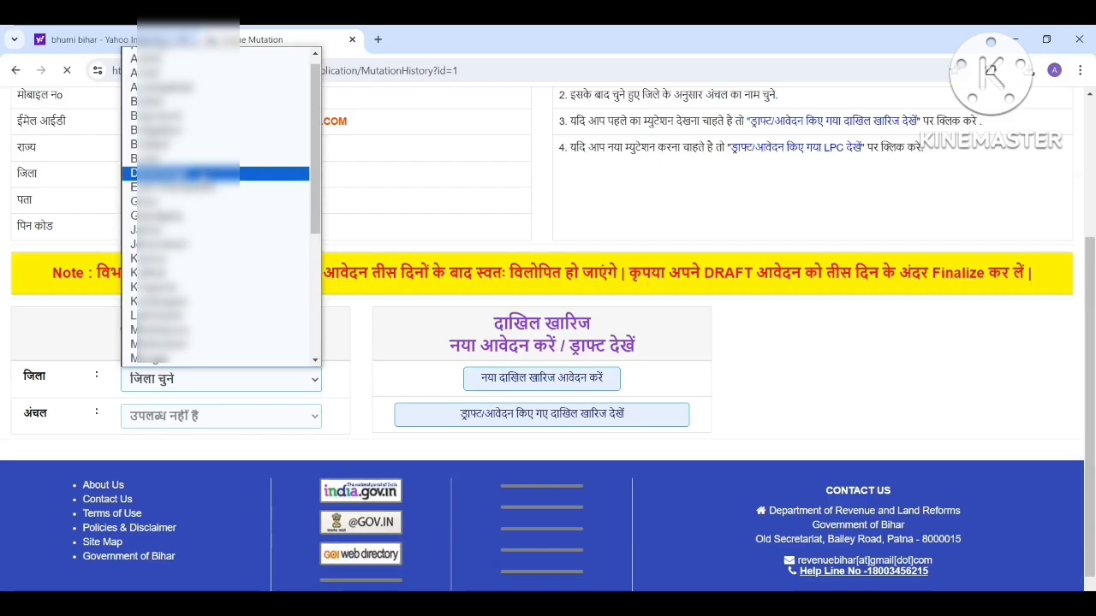
click(192, 174)
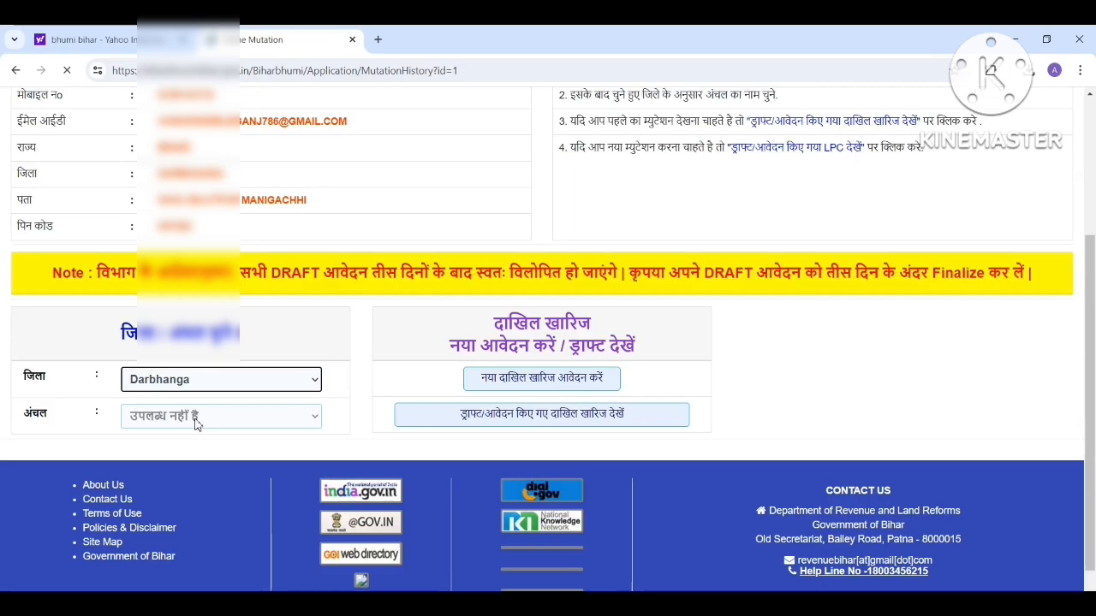
scroll(188, 428, down, 3)
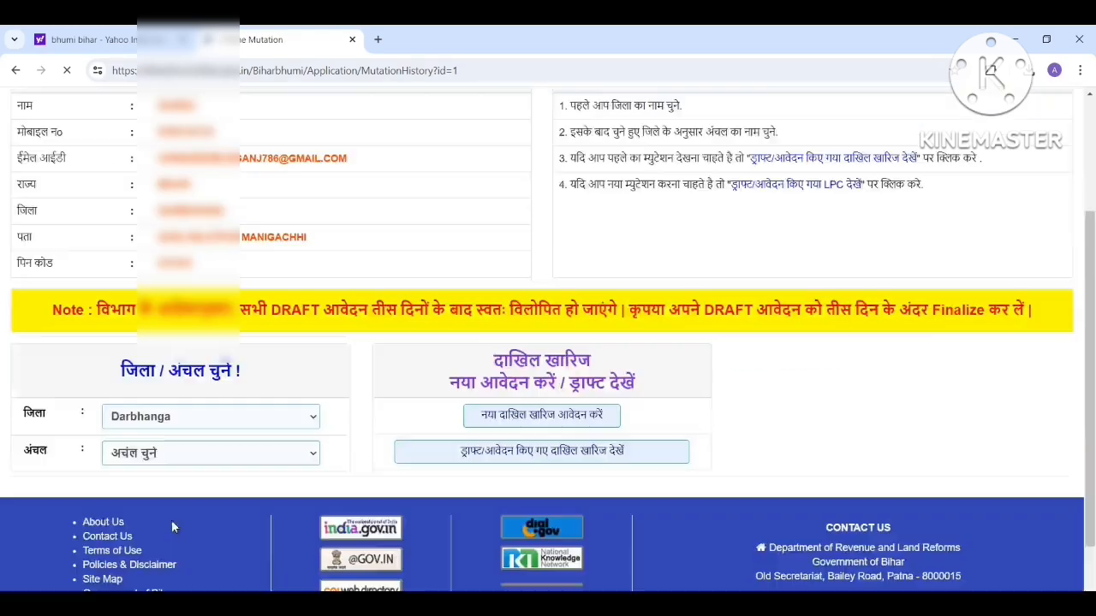
click(159, 375)
click(141, 319)
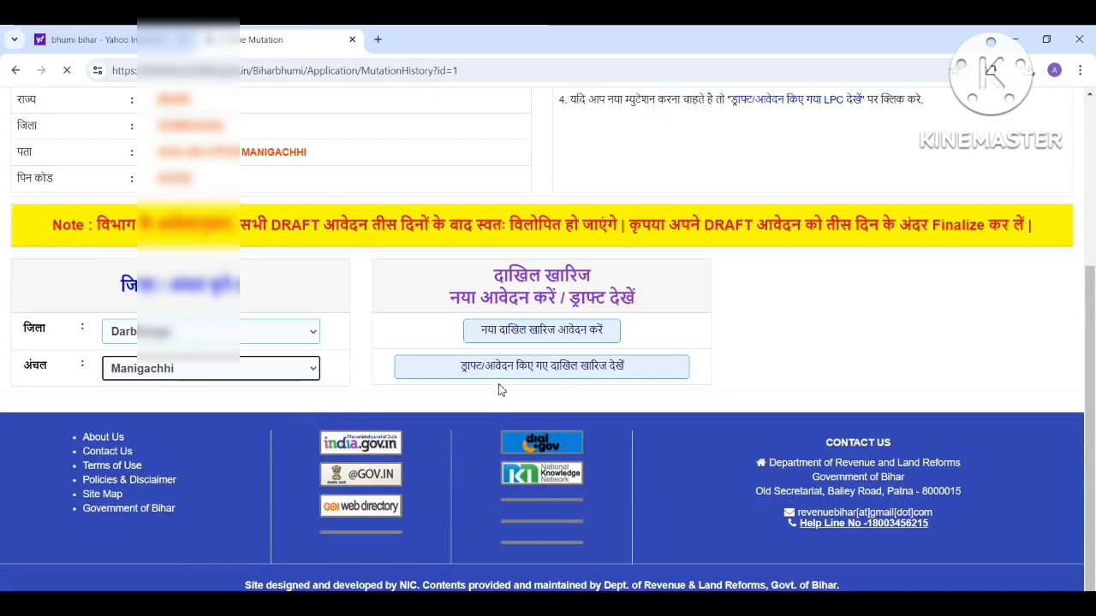
click(553, 341)
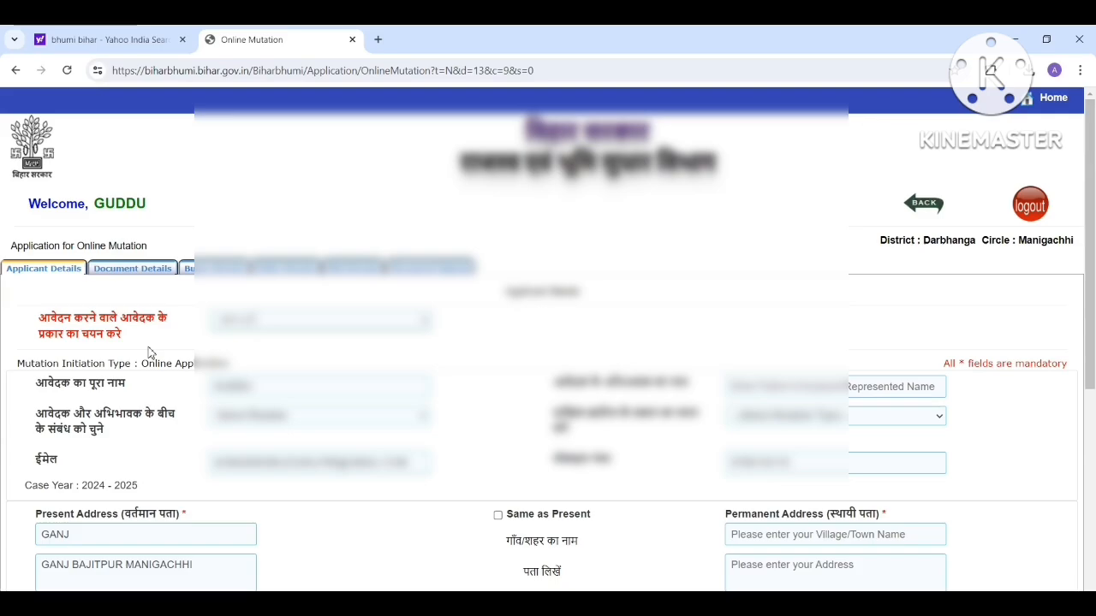
Step: Select the type of applicant in the applicant details and replace the prefilled name with the applicant's full name
click(281, 322)
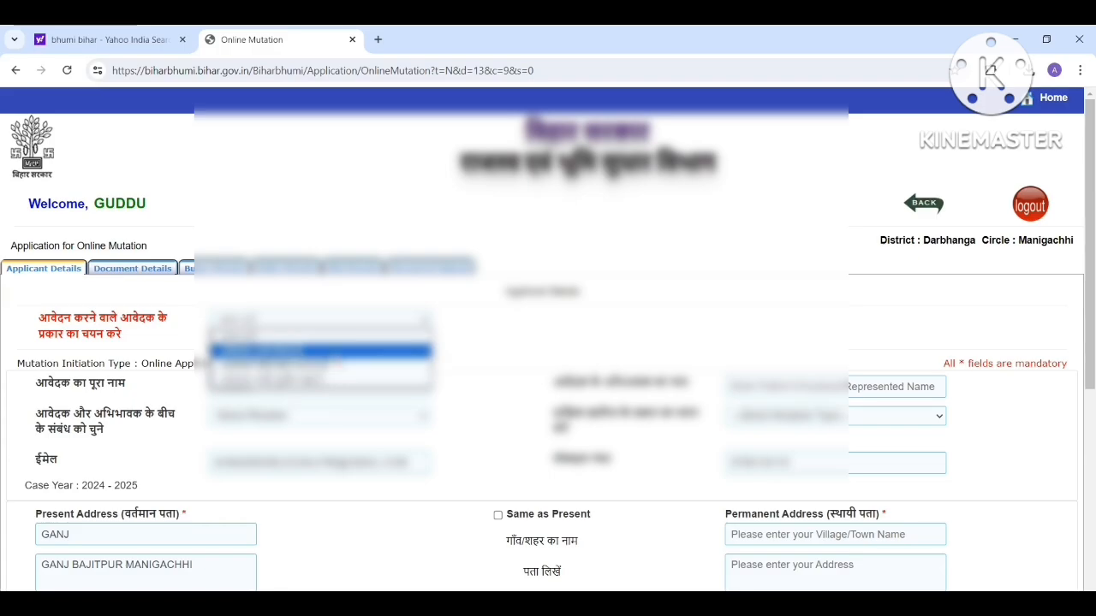
click(335, 353)
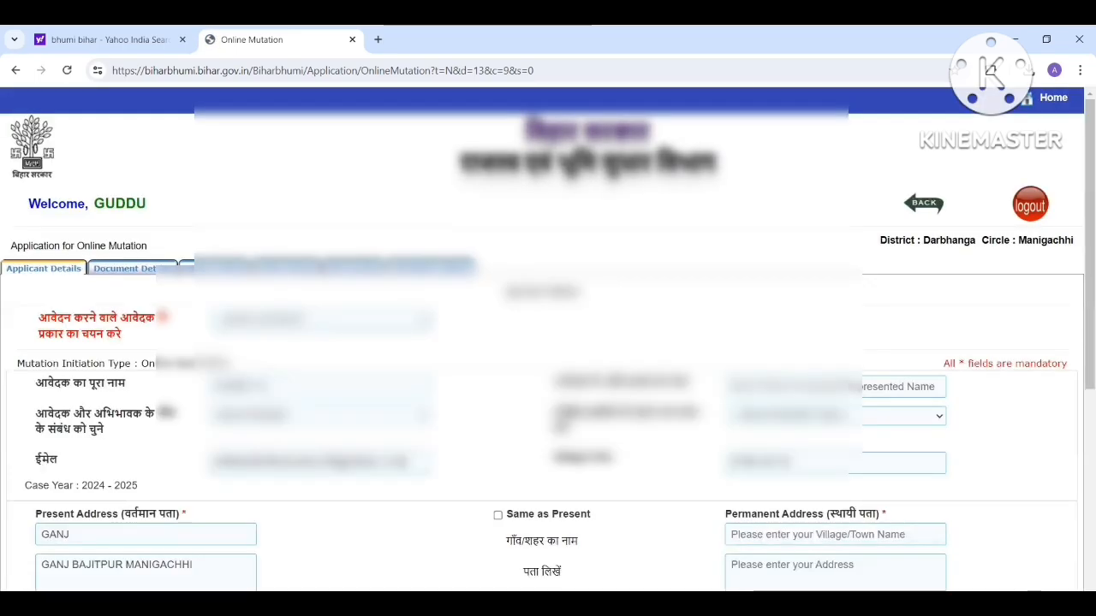
drag(308, 383, 165, 393)
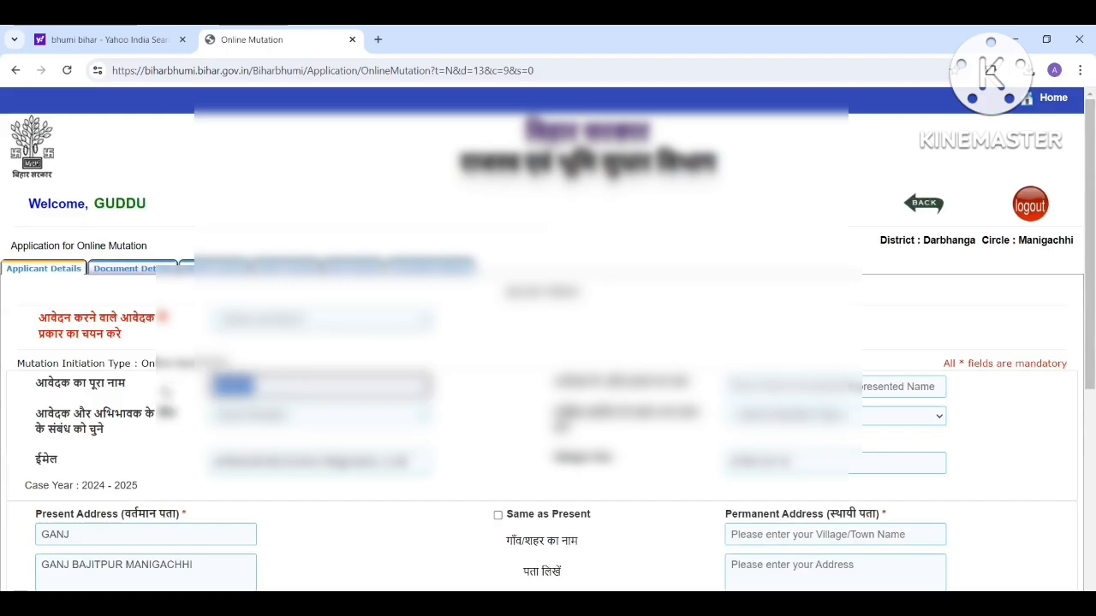
key(BackSpace)
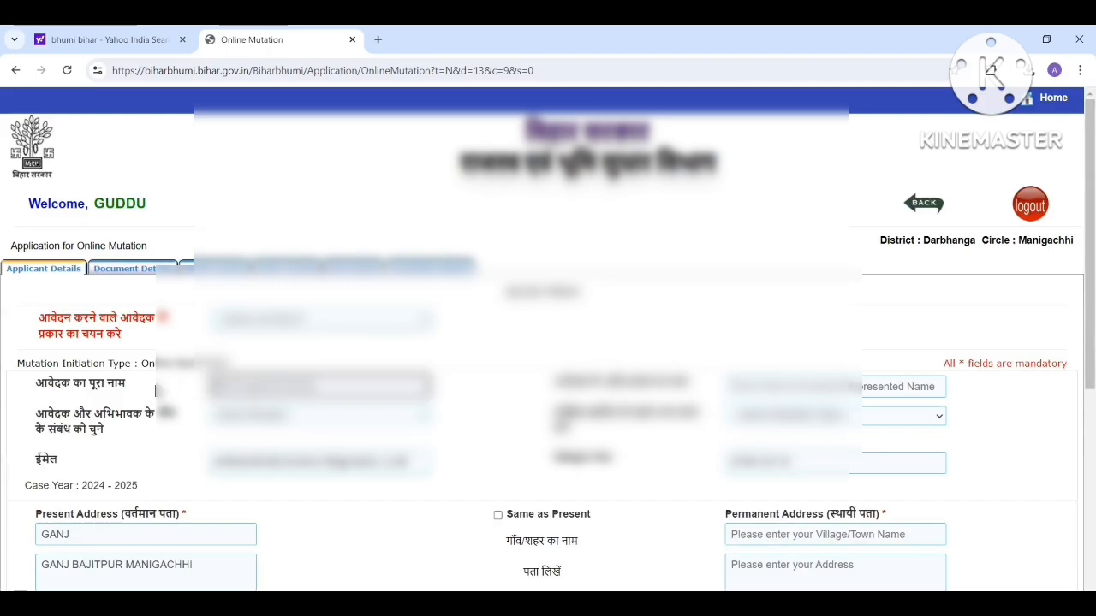
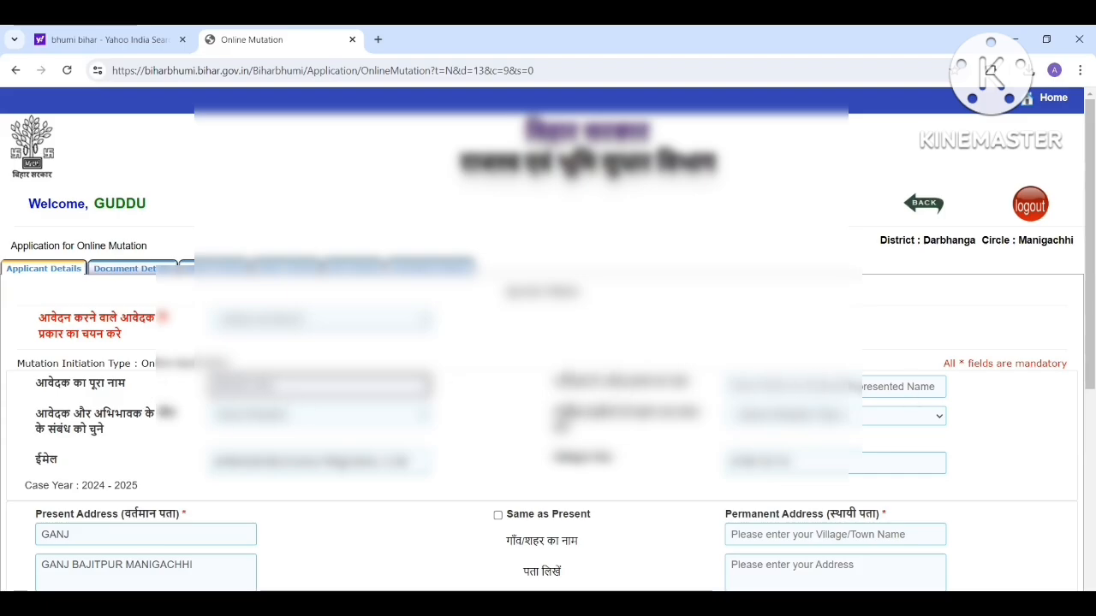
Step: Enter the guardian's full name in the applicant details
drag(564, 387, 683, 392)
click(857, 389)
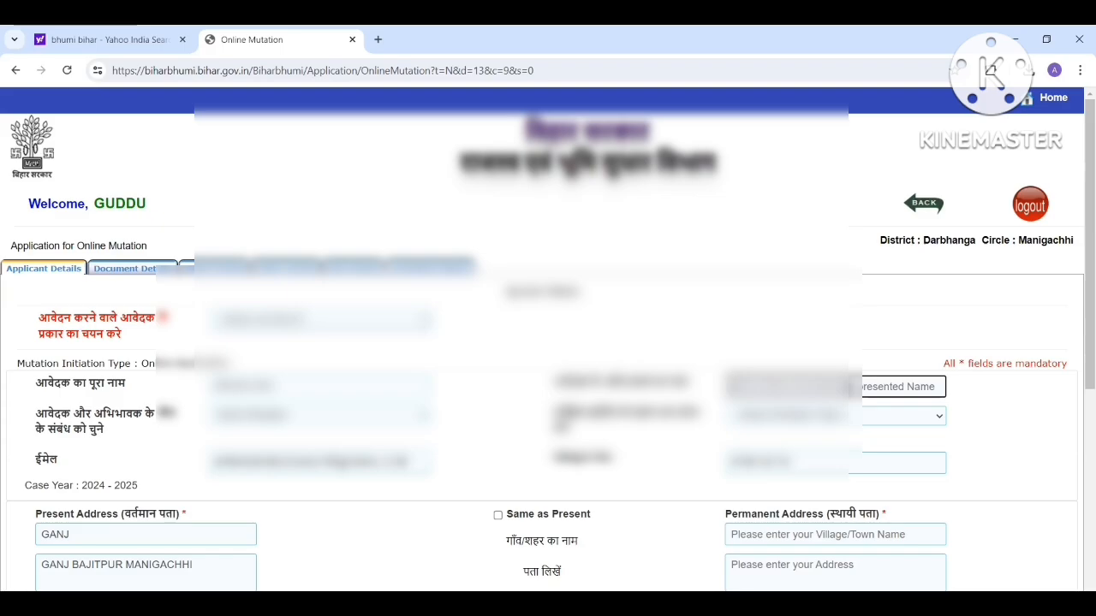
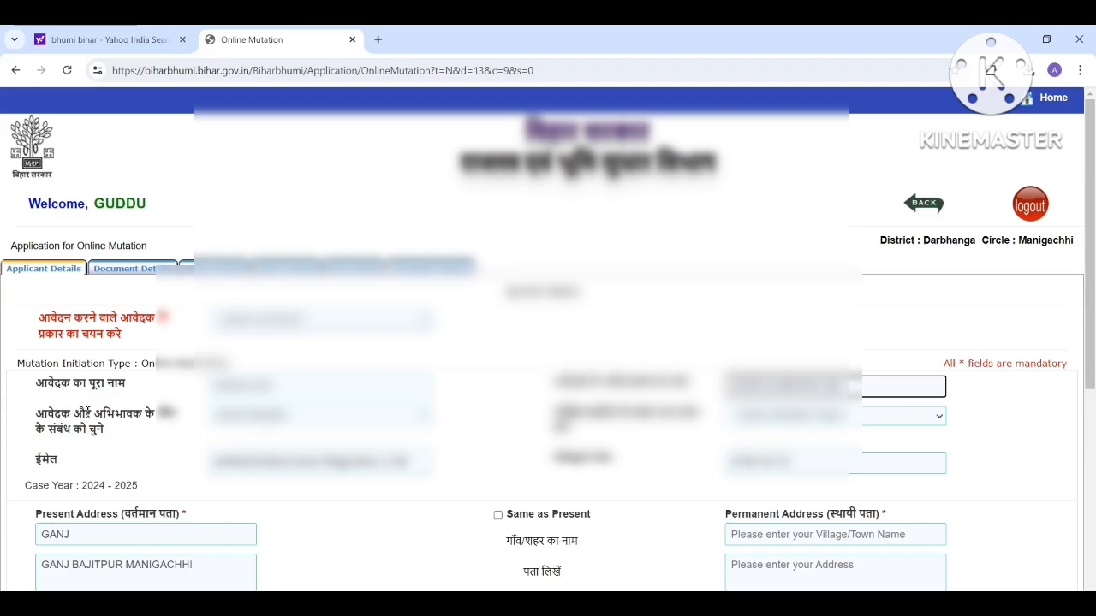
Step: Select the relationship between applicant and guardian, and choose the mutation type
click(210, 418)
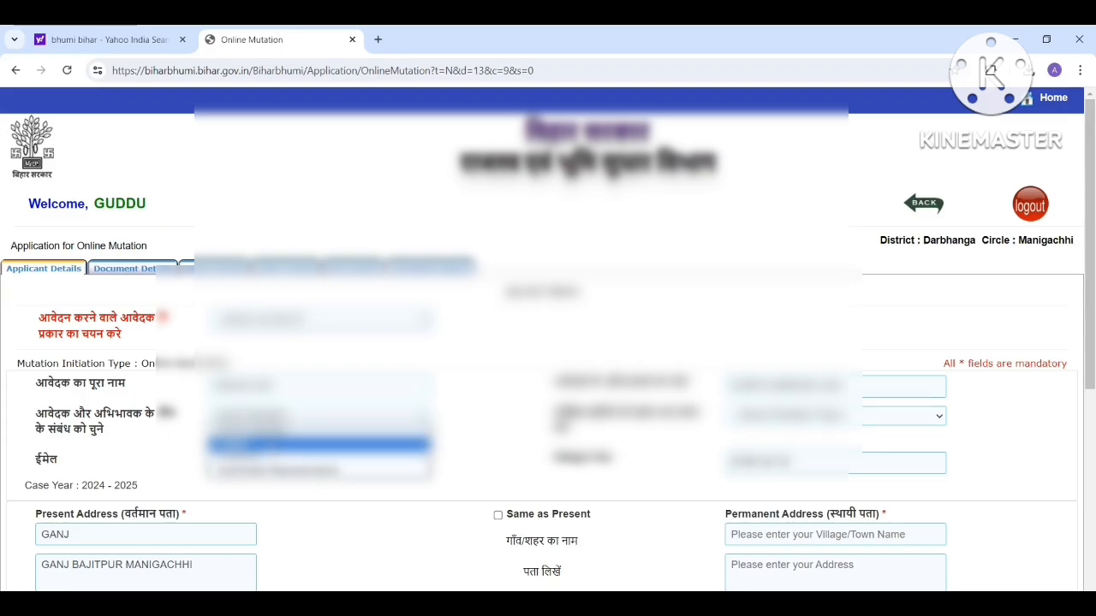
click(319, 444)
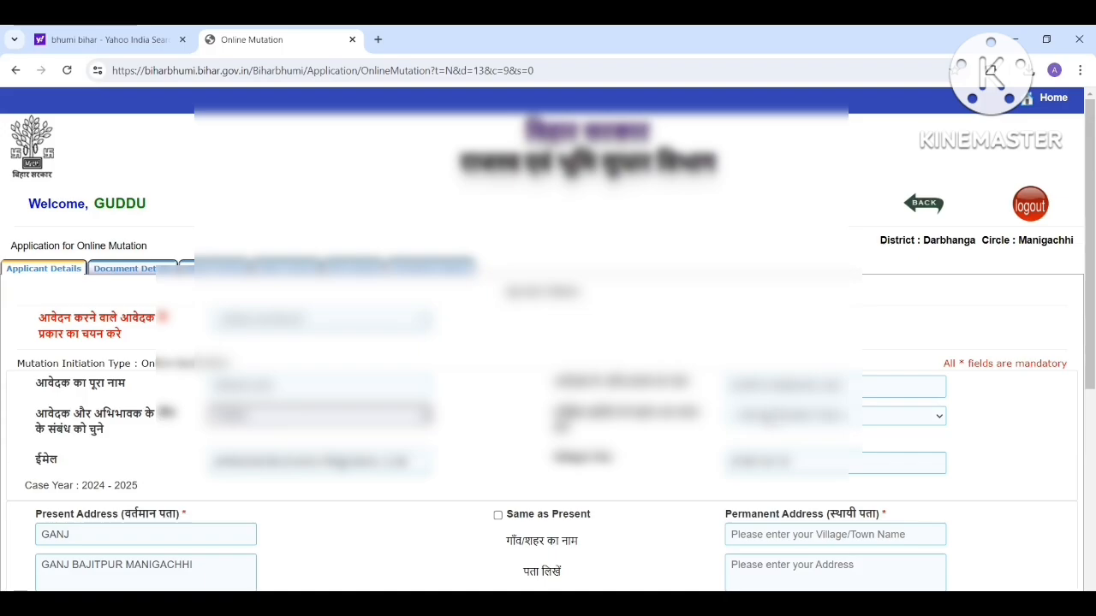
click(774, 419)
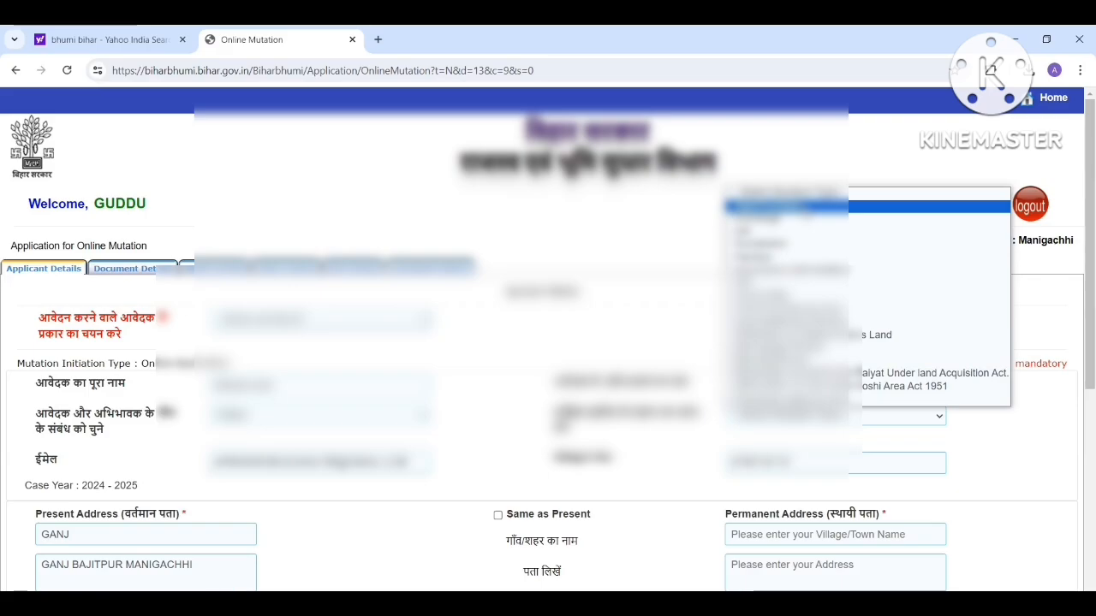
click(804, 208)
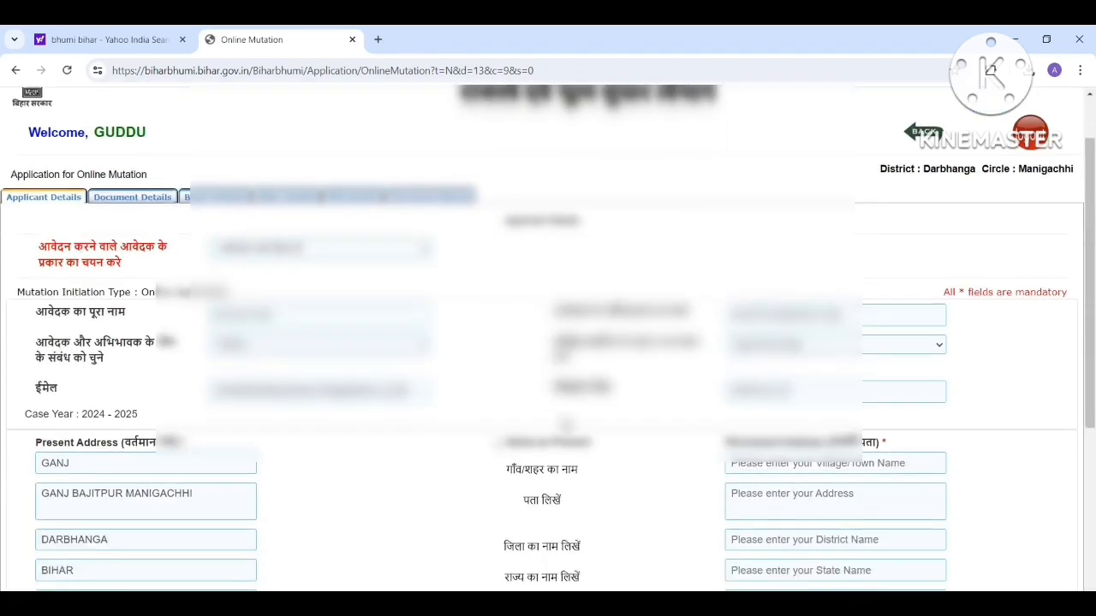
Step: Replace the prefilled mobile number in the applicant details with the applicant's own mobile number, keeping the prefilled e-mail
drag(817, 398, 691, 402)
key(BackSpace)
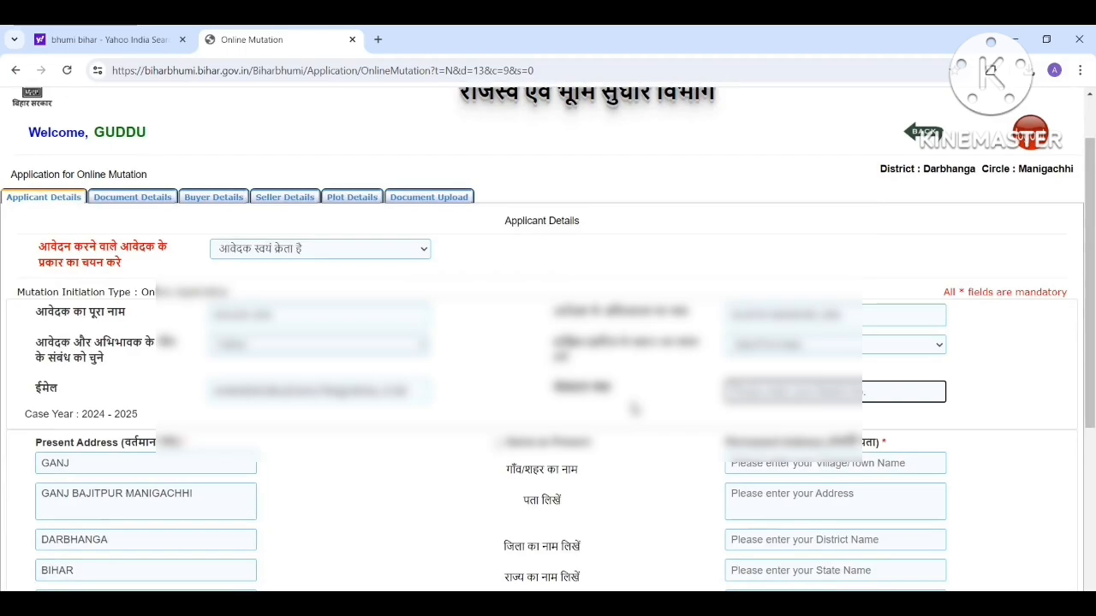
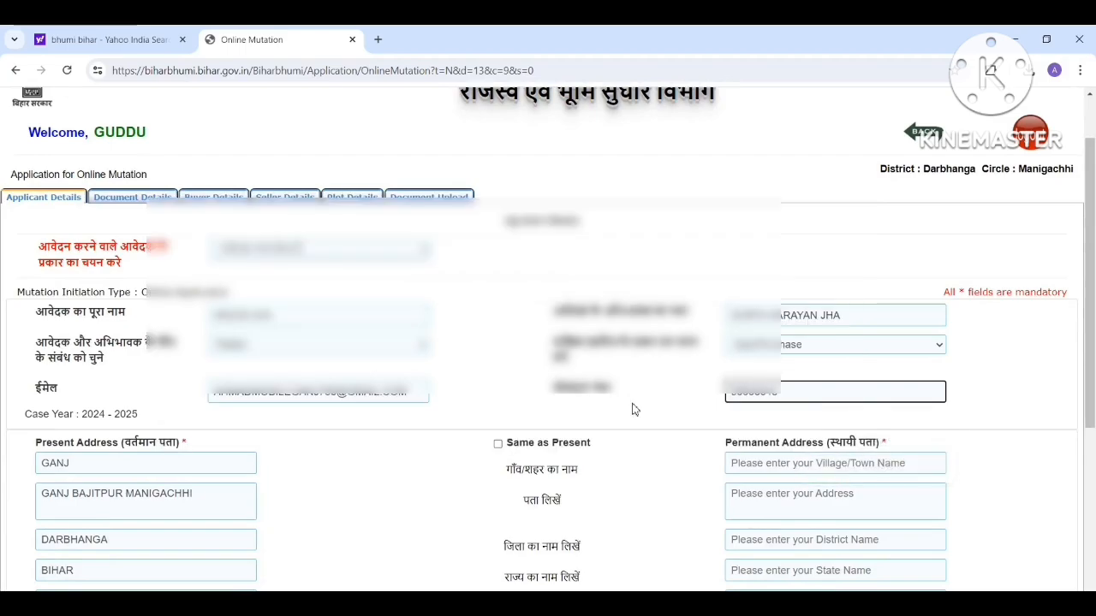
drag(210, 392, 448, 408)
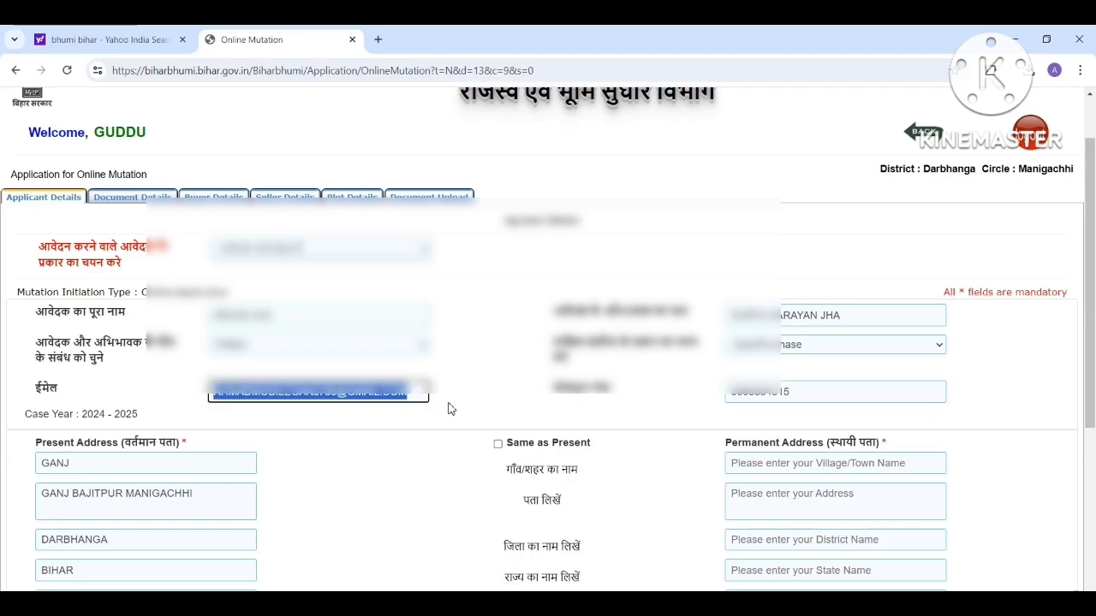
click(458, 406)
Step: Replace the prefilled village/town name in the present address with the name of the applicant's village
scroll(454, 405, down, 3)
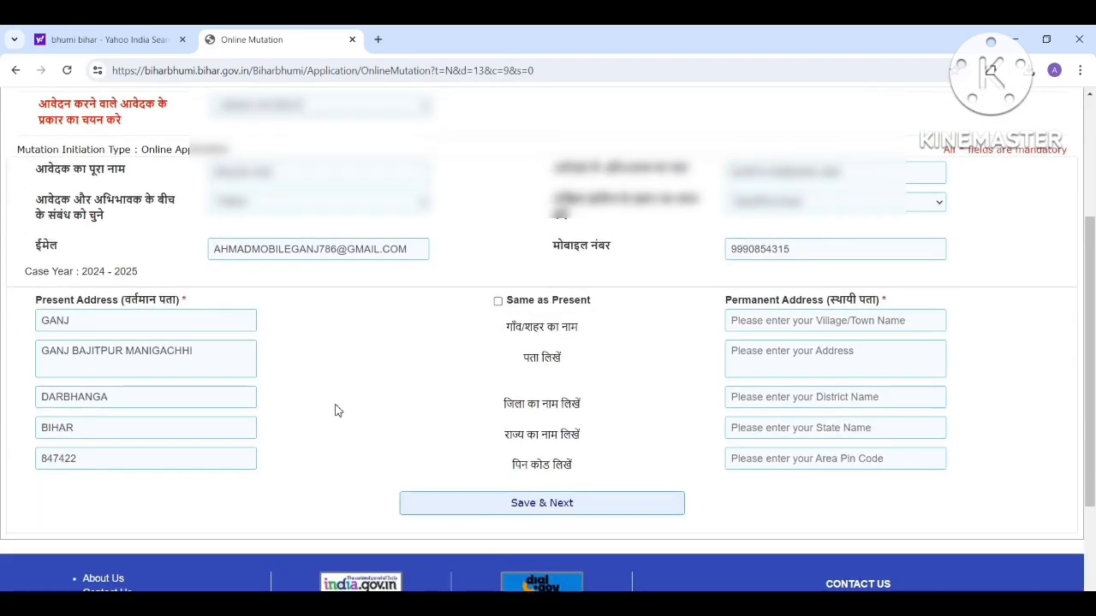
scroll(336, 410, down, 2)
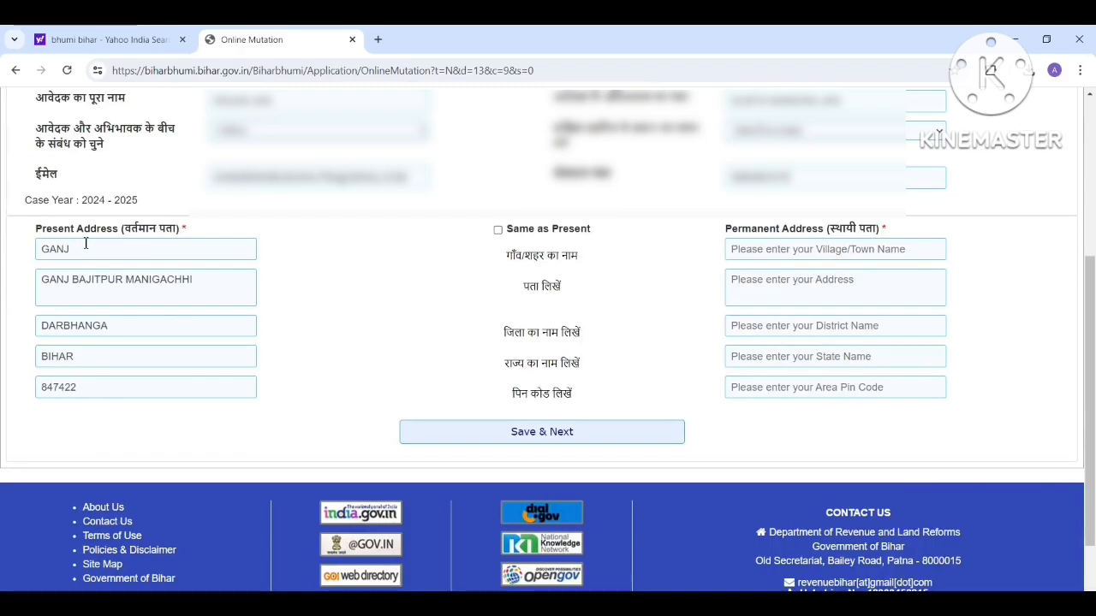
drag(86, 247, 38, 249)
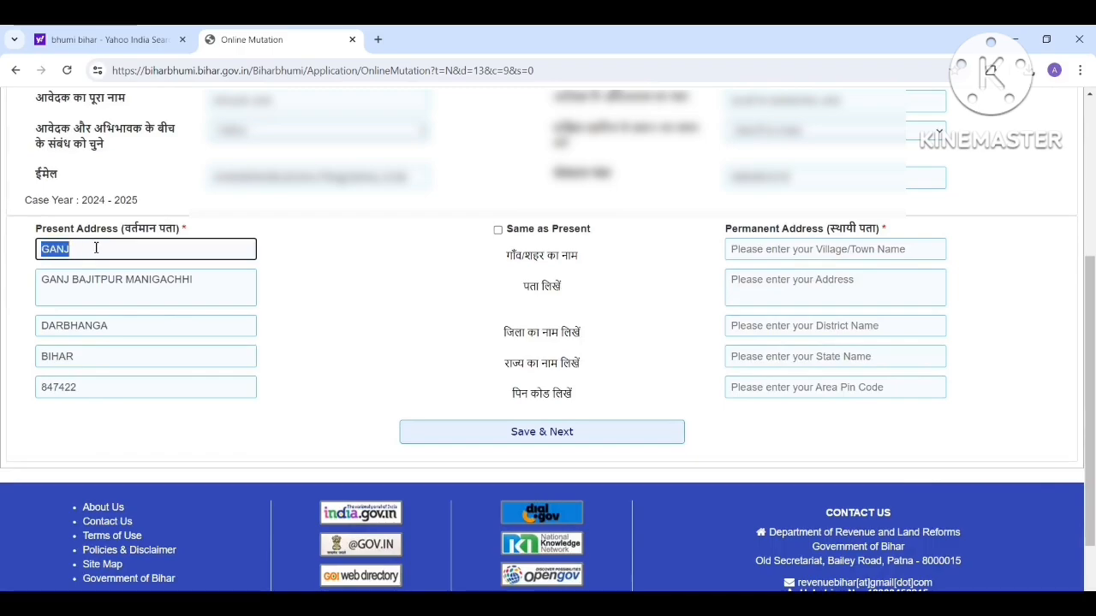
key(BackSpace)
text(BH)
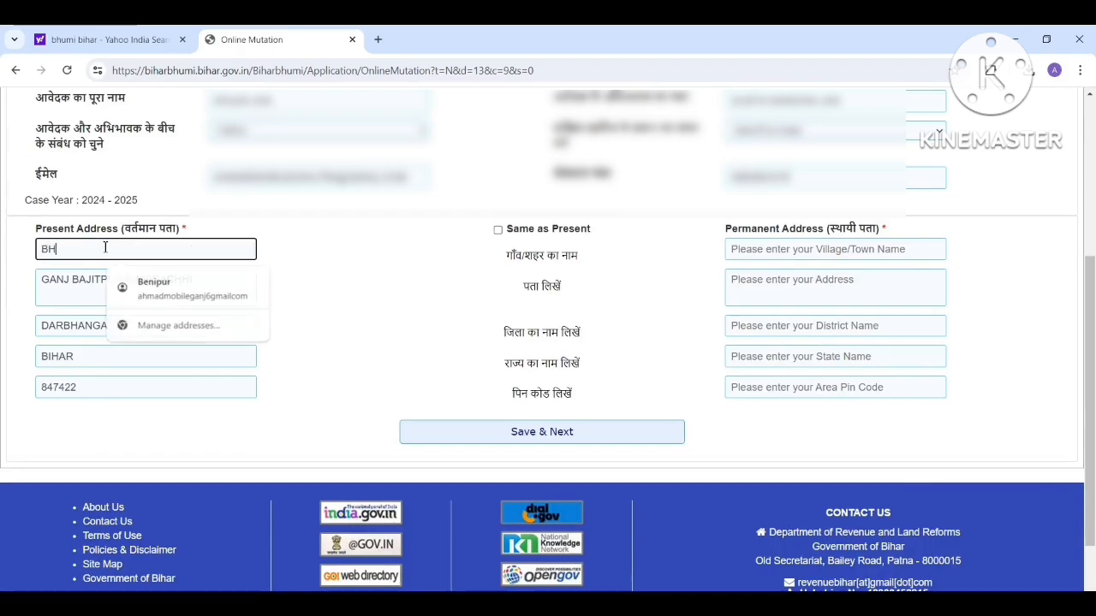
text(ANDARISAM)
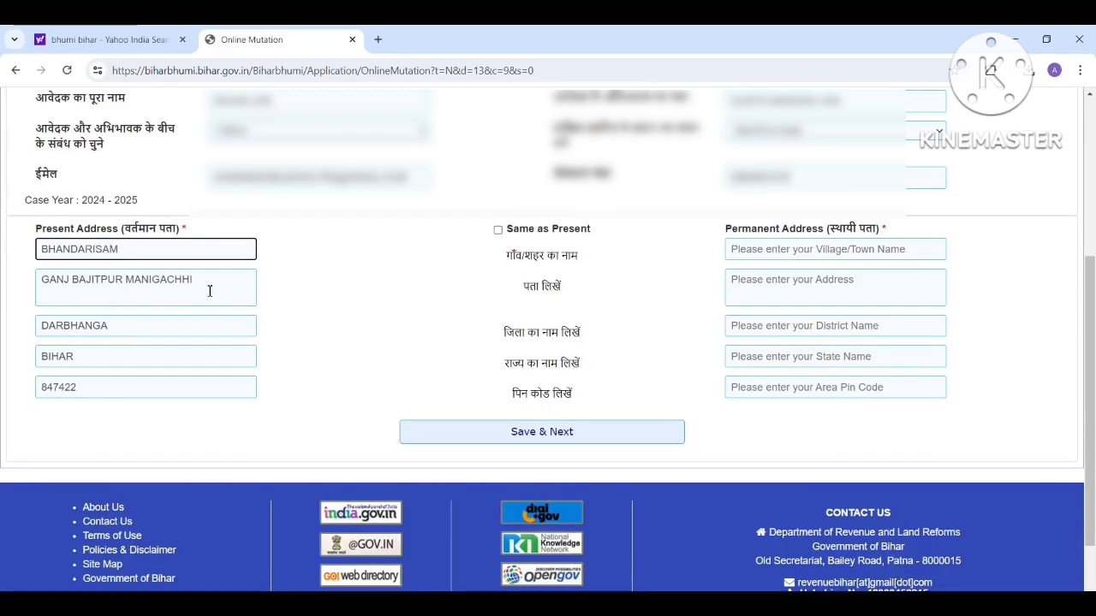
Step: Replace the present address text with the applicant's full address, giving village, post office, police station, district and state
drag(210, 288, 2, 290)
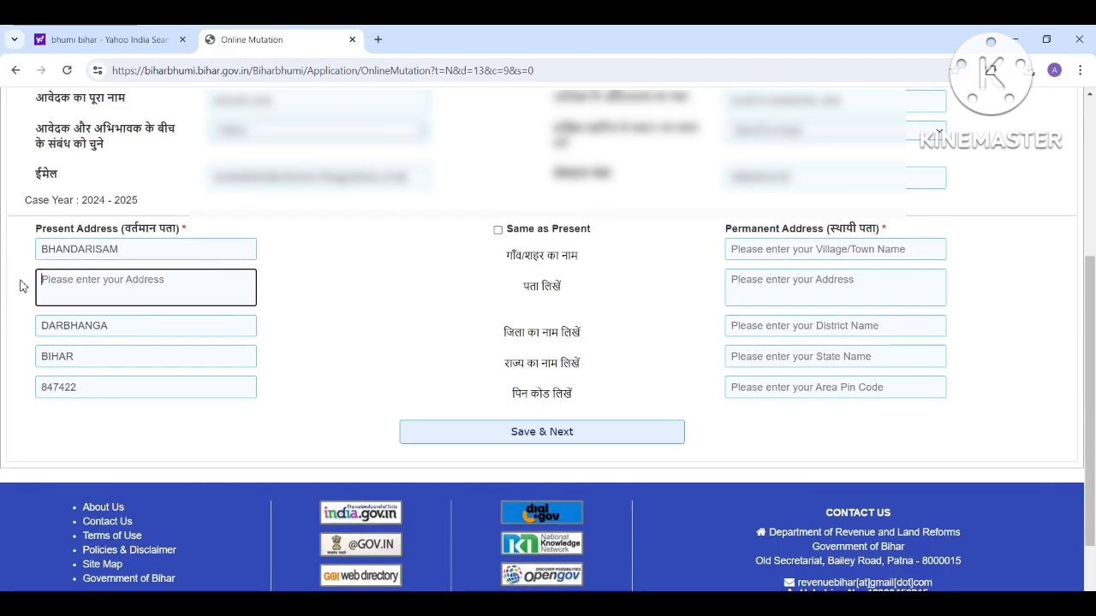
key(BackSpace)
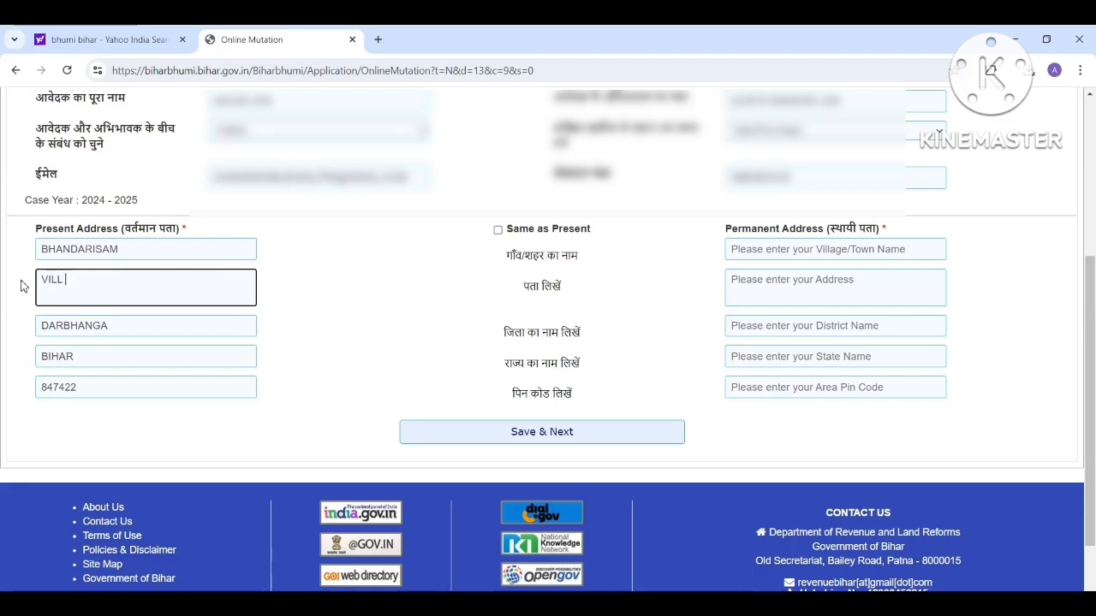
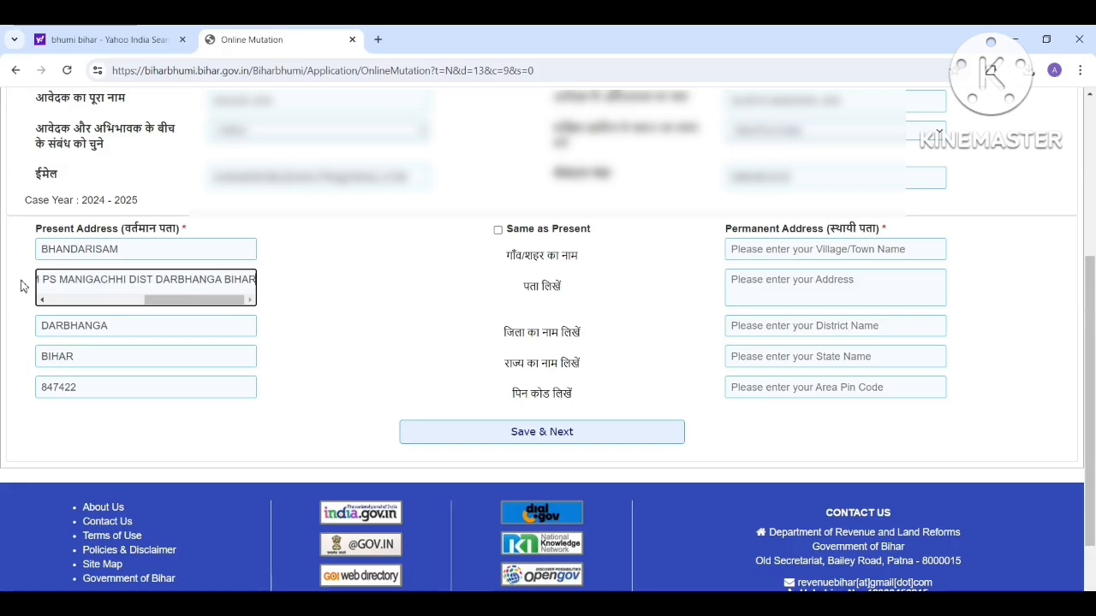
Step: Reuse the present address as the permanent address, and save the applicant details to continue to the document details
click(133, 331)
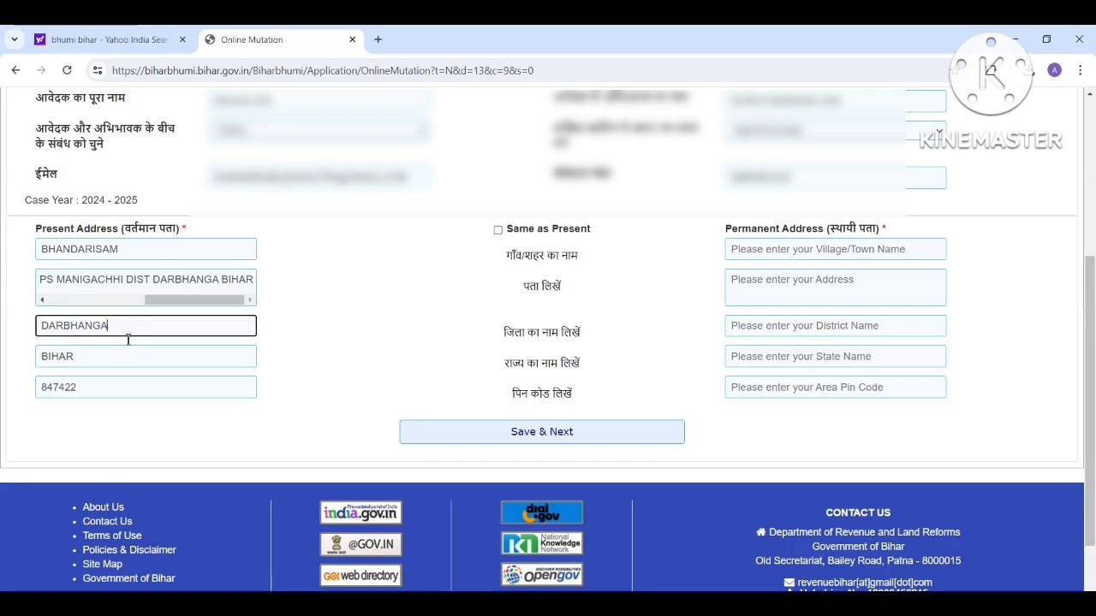
click(116, 361)
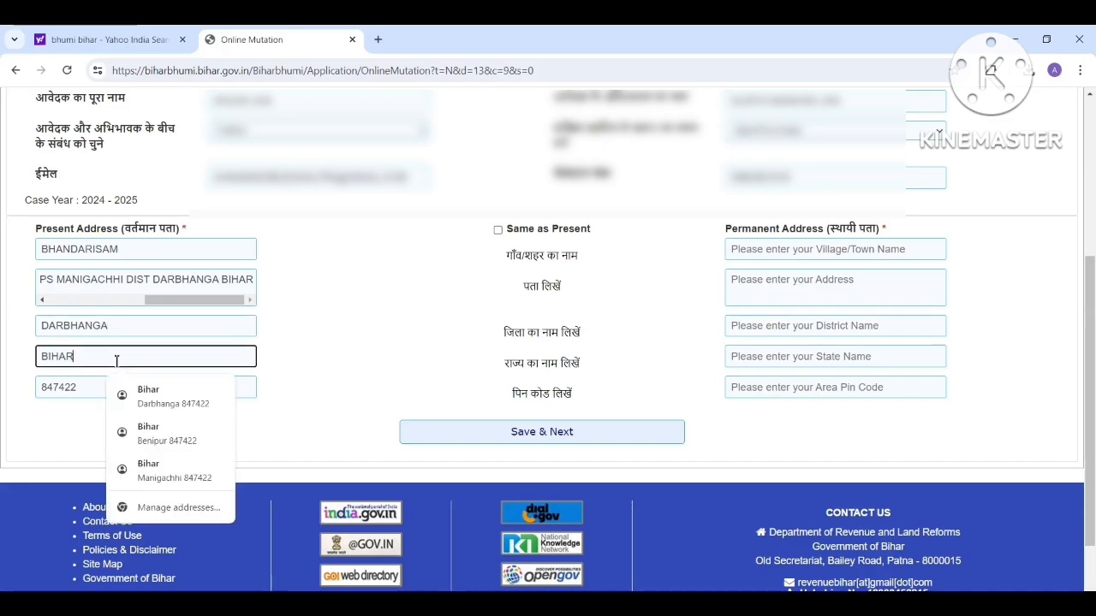
click(88, 390)
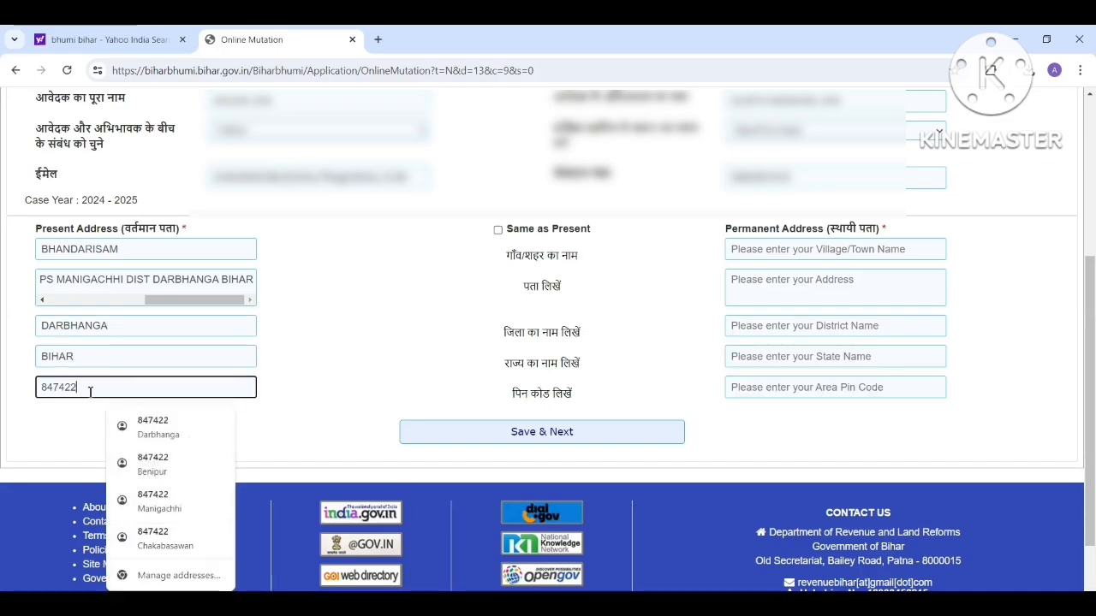
click(436, 268)
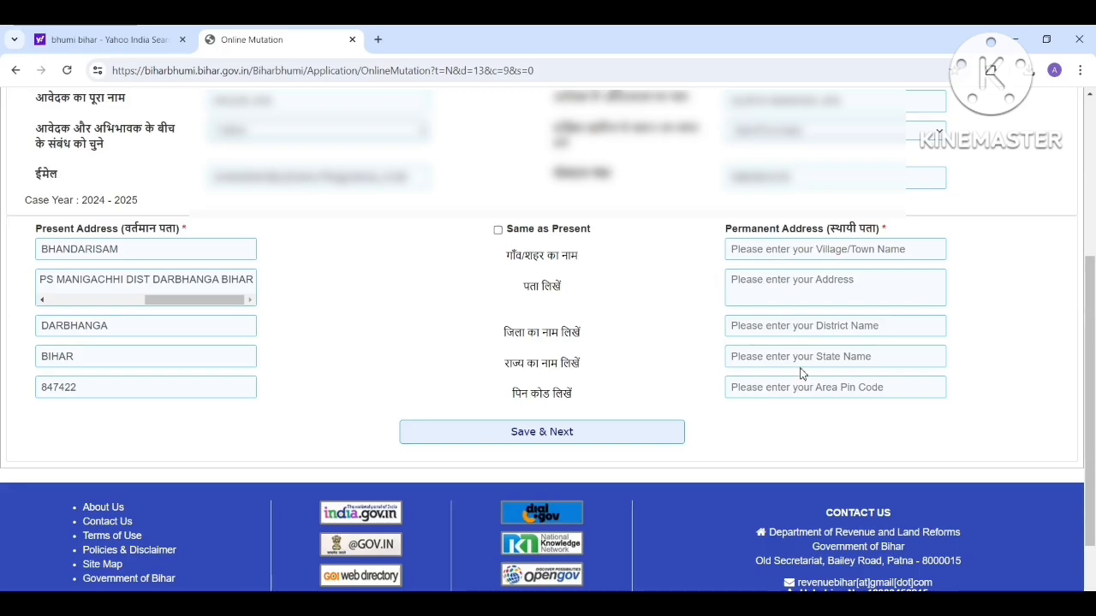
click(497, 230)
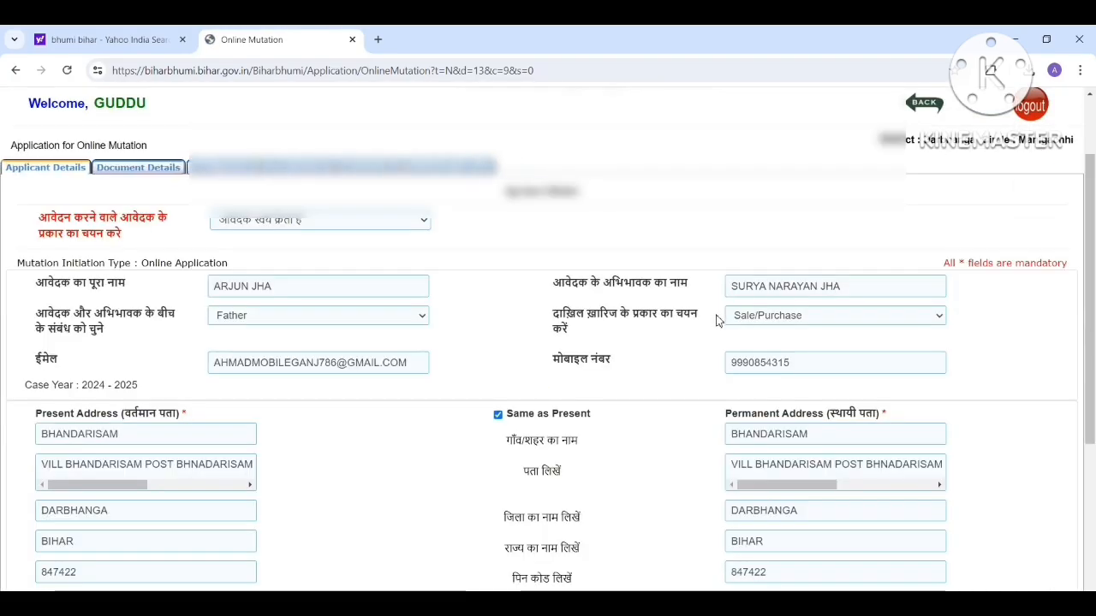
scroll(723, 411, down, 2)
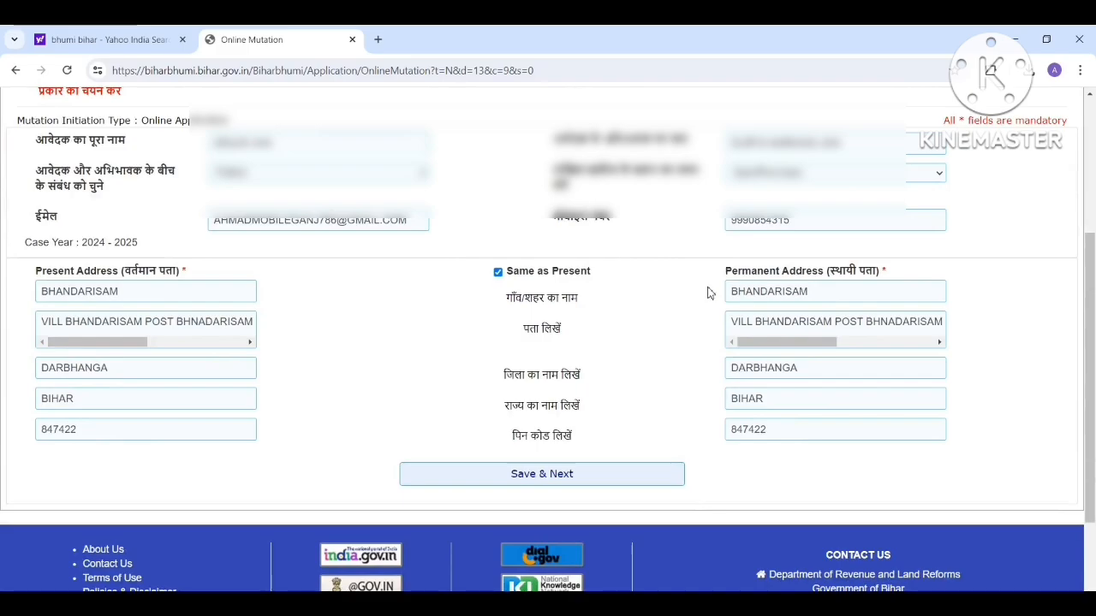
click(545, 481)
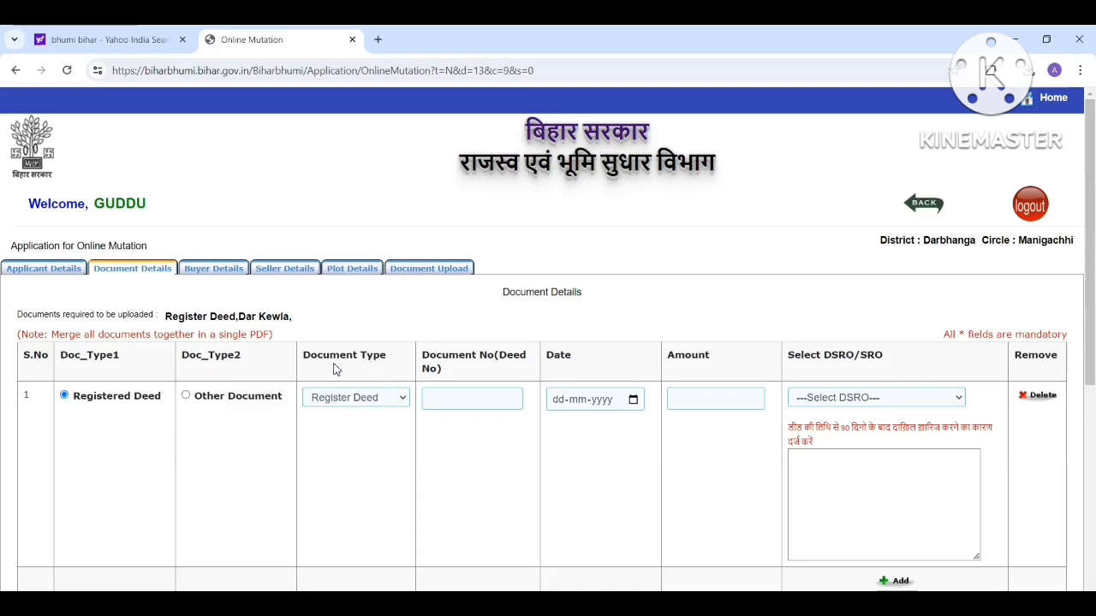
Step: Choose Register Deed as the document type in the first document row and open its document number for entry
click(361, 397)
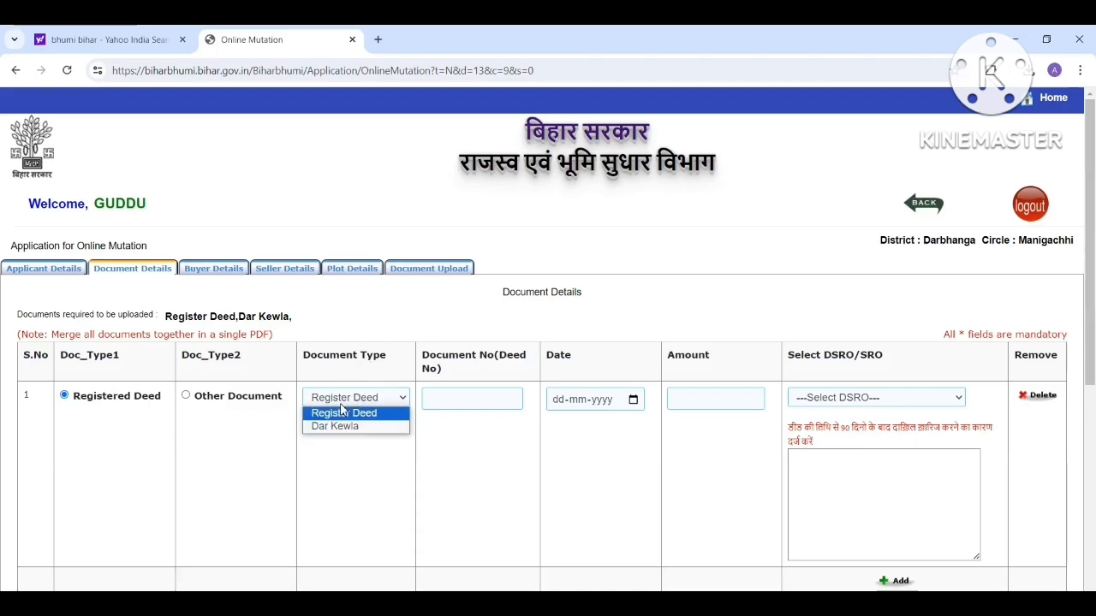
click(342, 413)
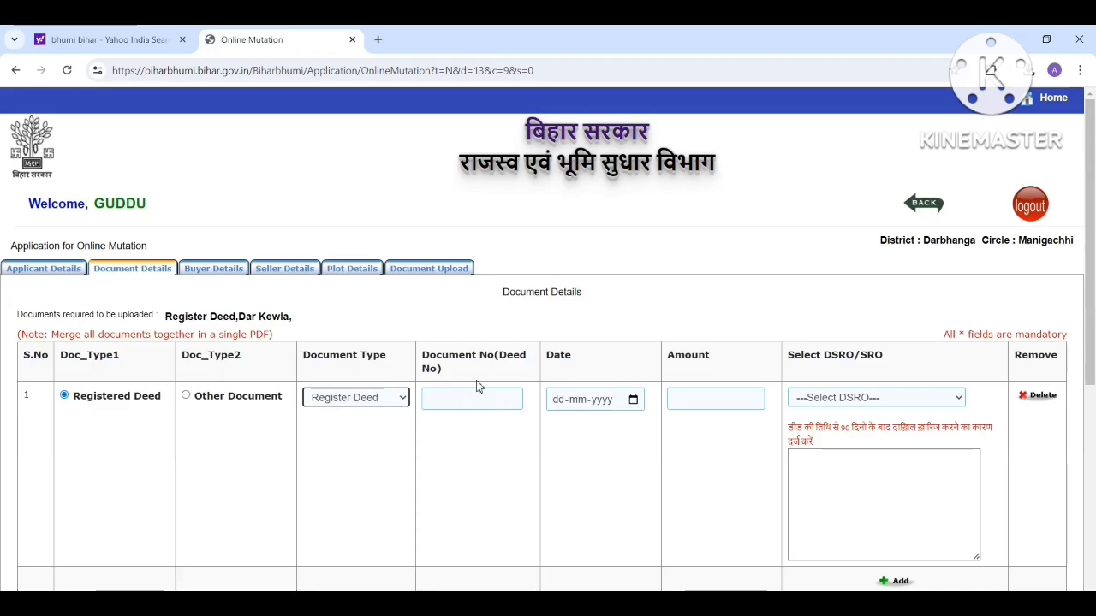
click(467, 401)
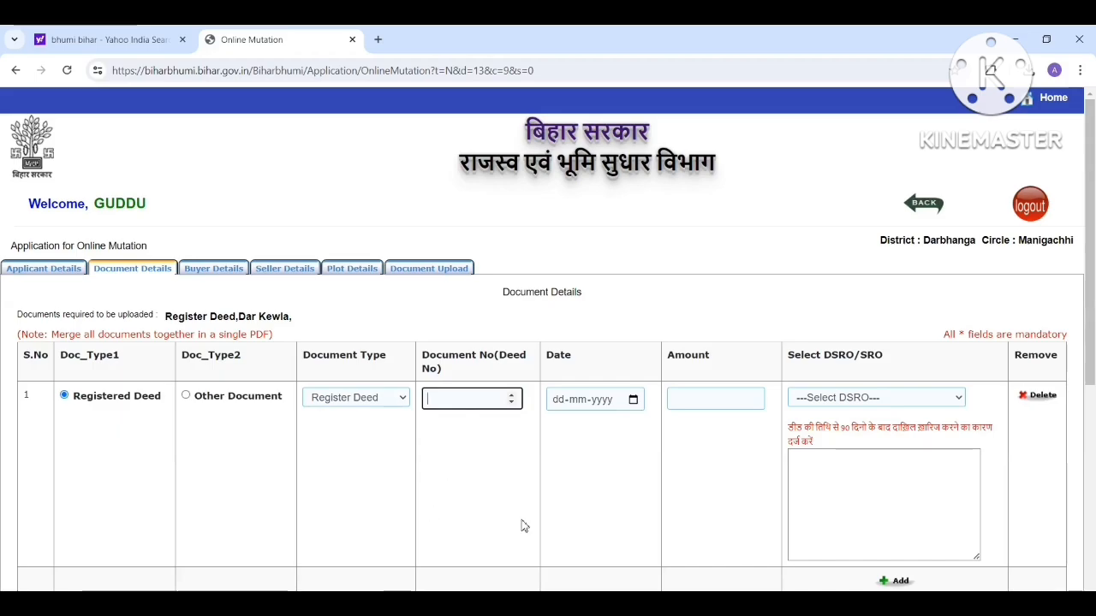
Step: Switch to the desktop, open deed 18009.pdf in Adobe Reader and examine the top of its first page for the deed details
click(1017, 40)
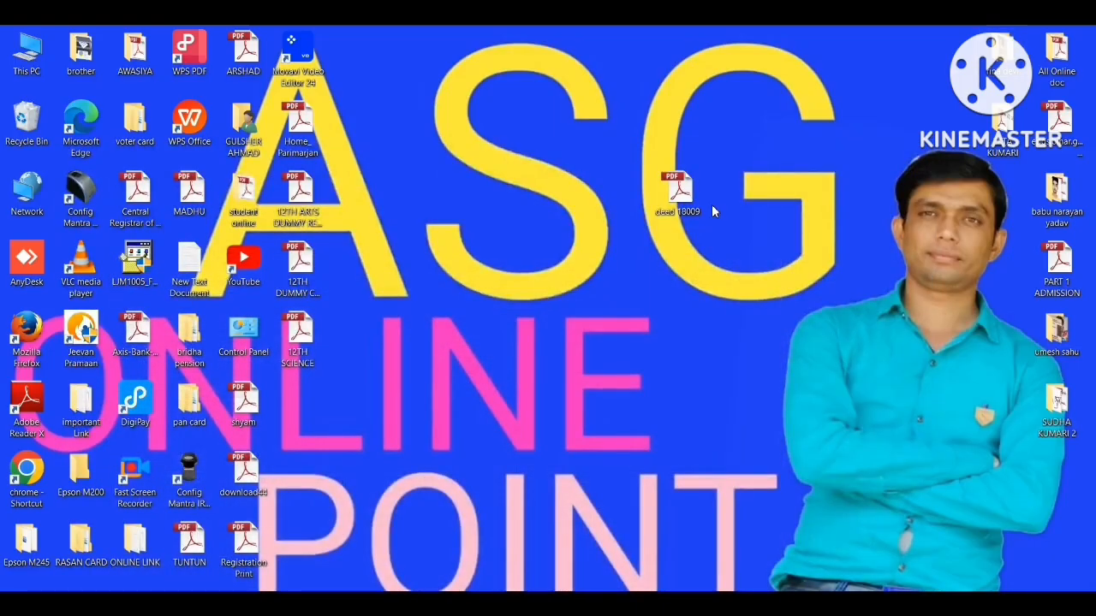
double_click(672, 196)
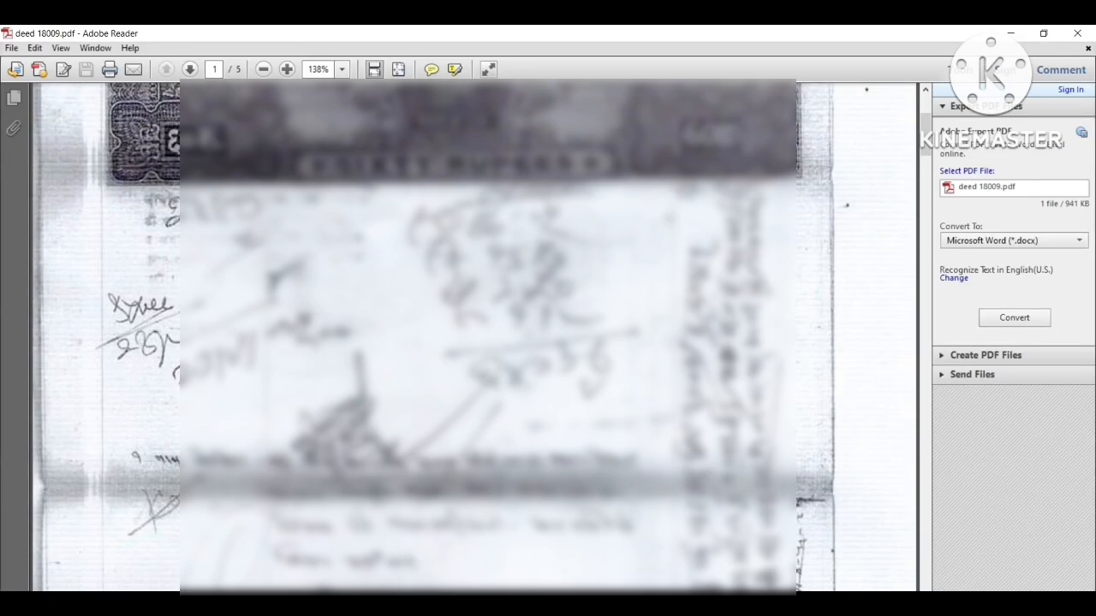
scroll(863, 309, up, 3)
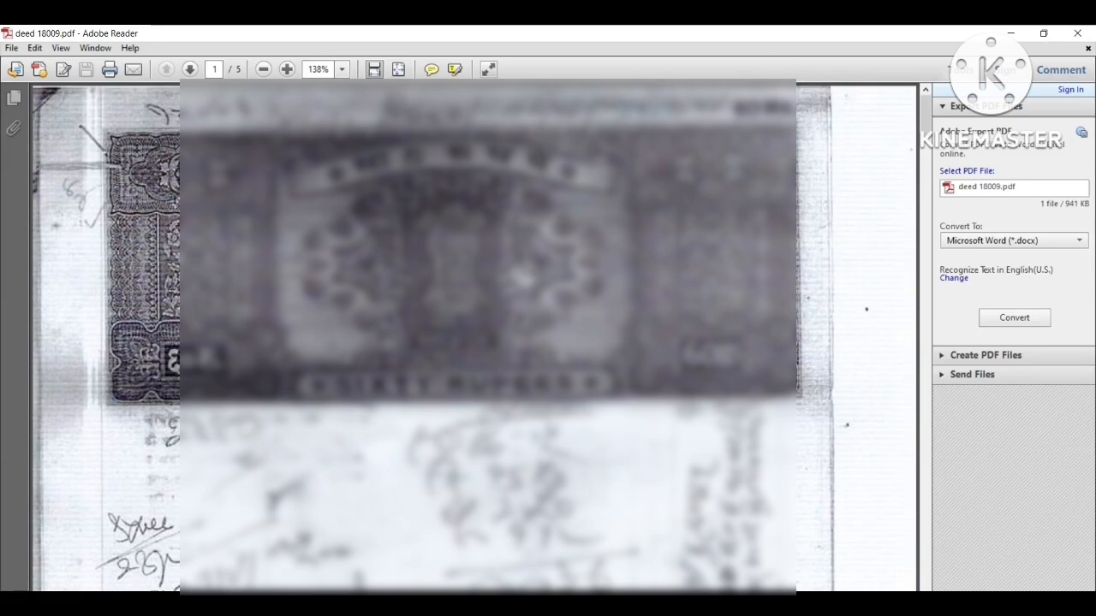
drag(613, 106, 741, 134)
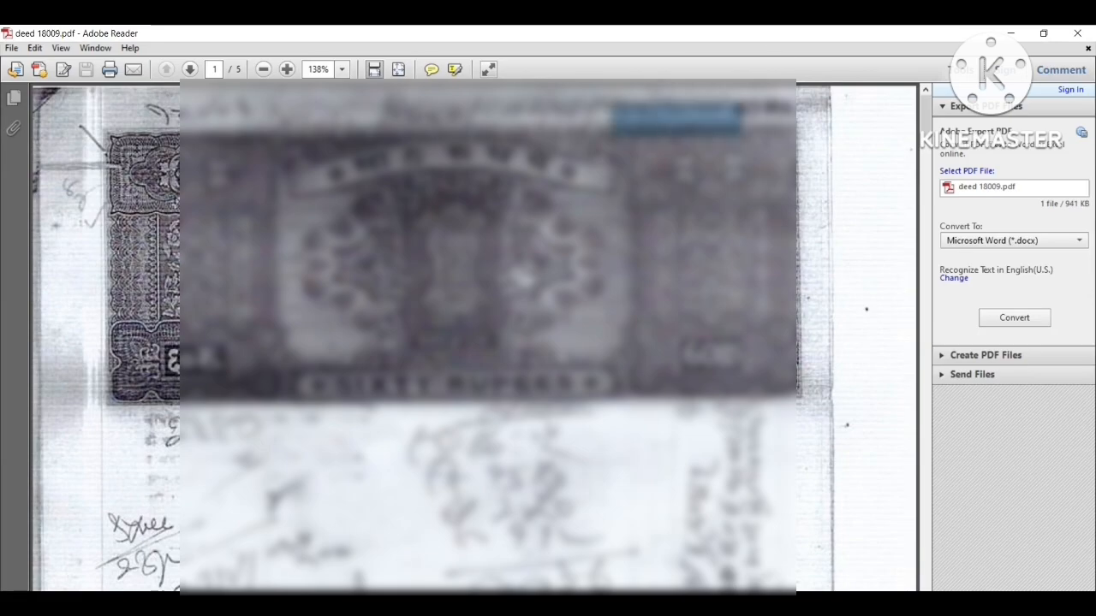
key(ctrl+a)
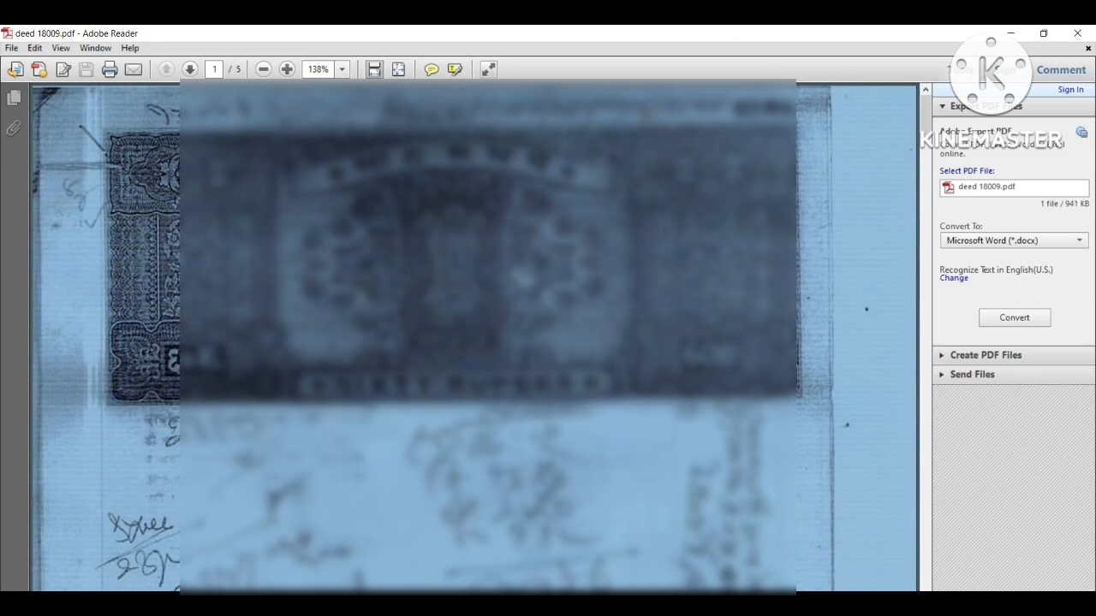
Step: Read the deed number at the head of the deed, return to the mutation form in the browser, and enter it as the document number
click(523, 277)
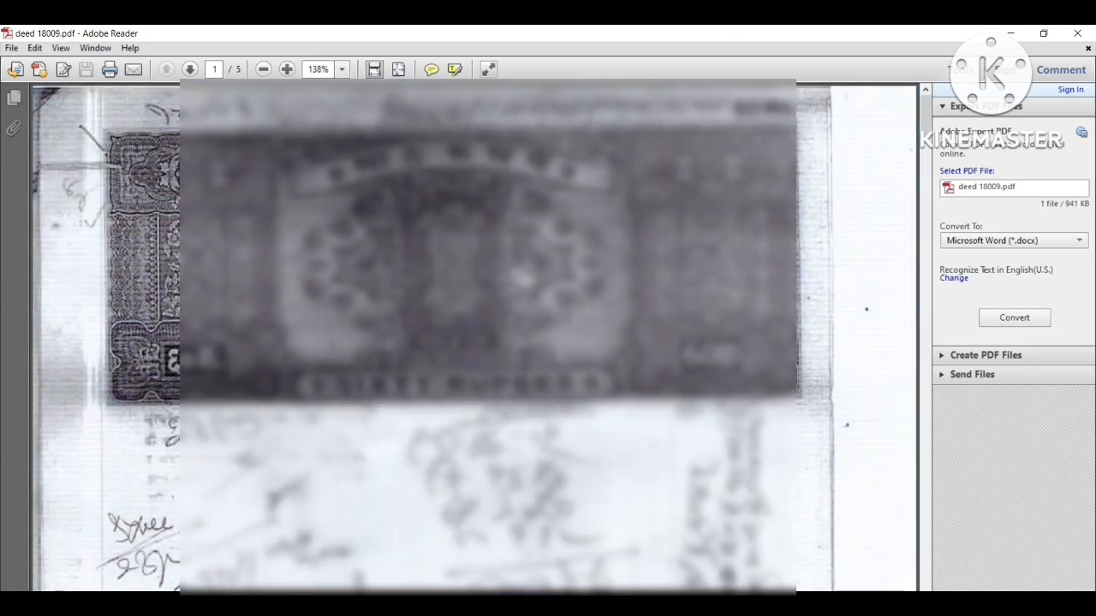
drag(616, 118, 737, 87)
click(729, 106)
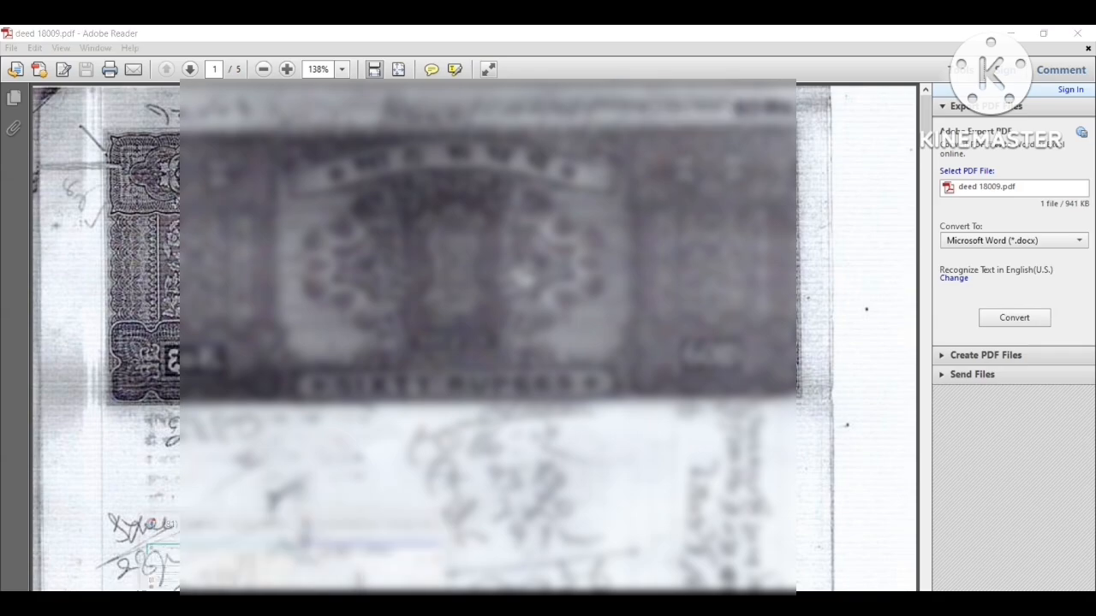
mouse_move(297, 602)
click(356, 561)
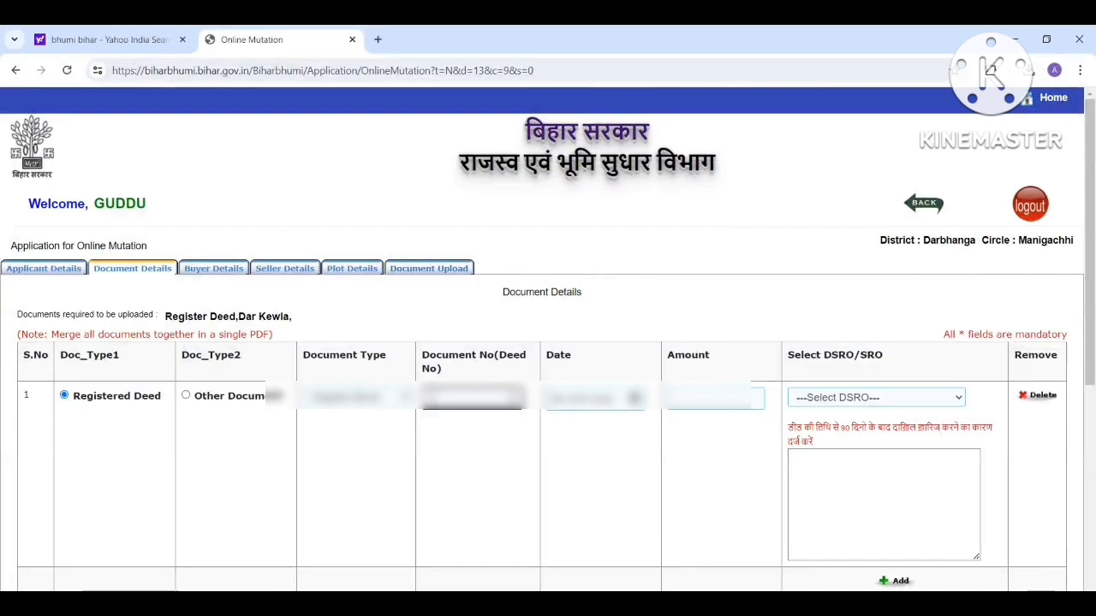
text(00)
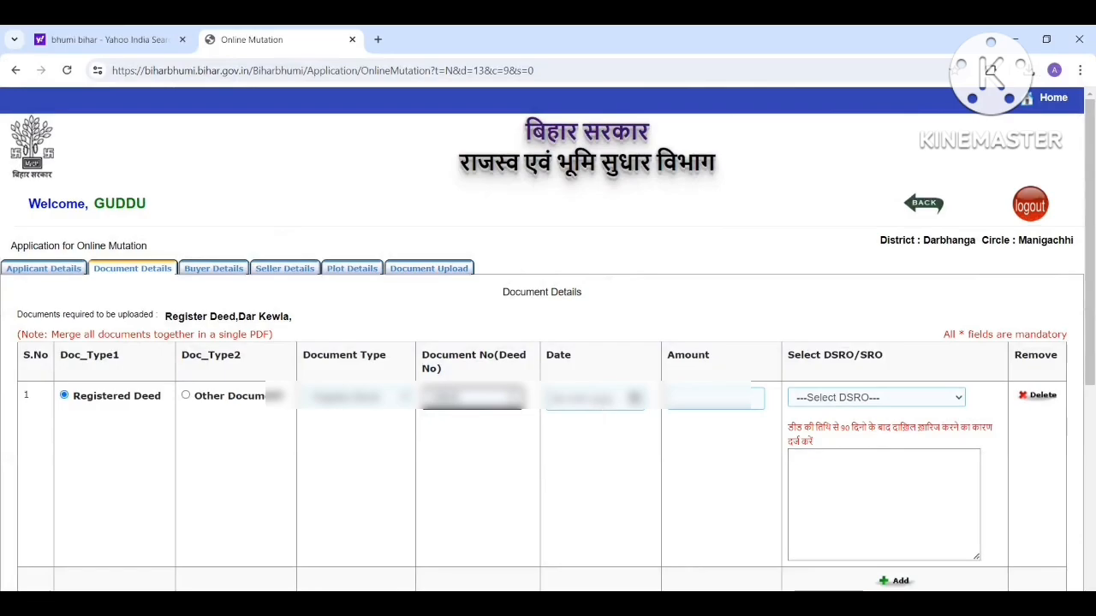
Step: Switch back to deed 18009.pdf in Adobe Reader and examine its first page for the deed's date
mouse_move(329, 604)
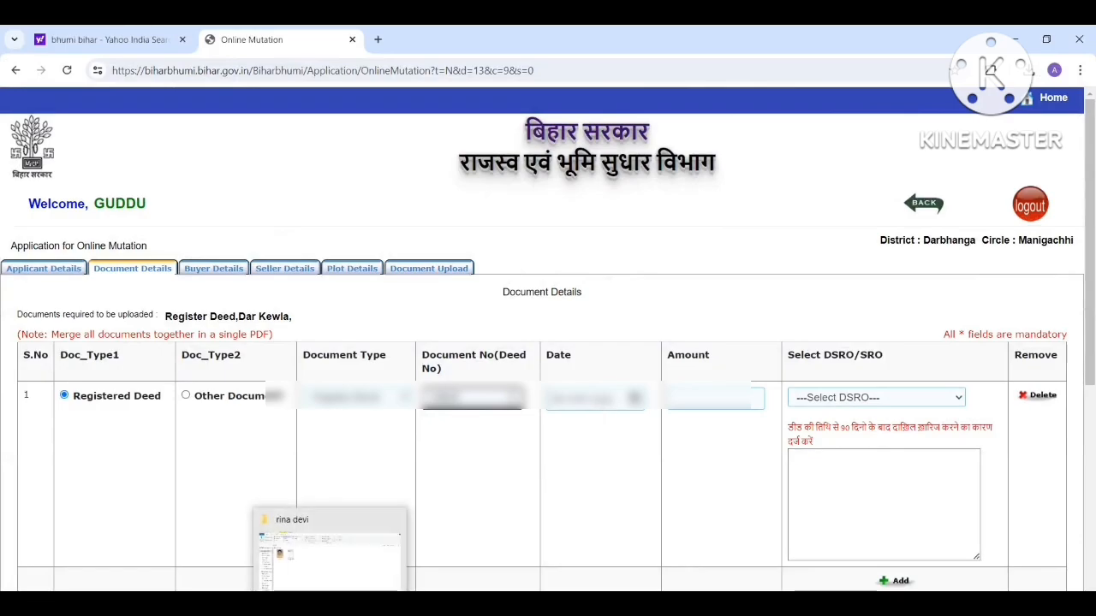
mouse_move(366, 604)
click(366, 566)
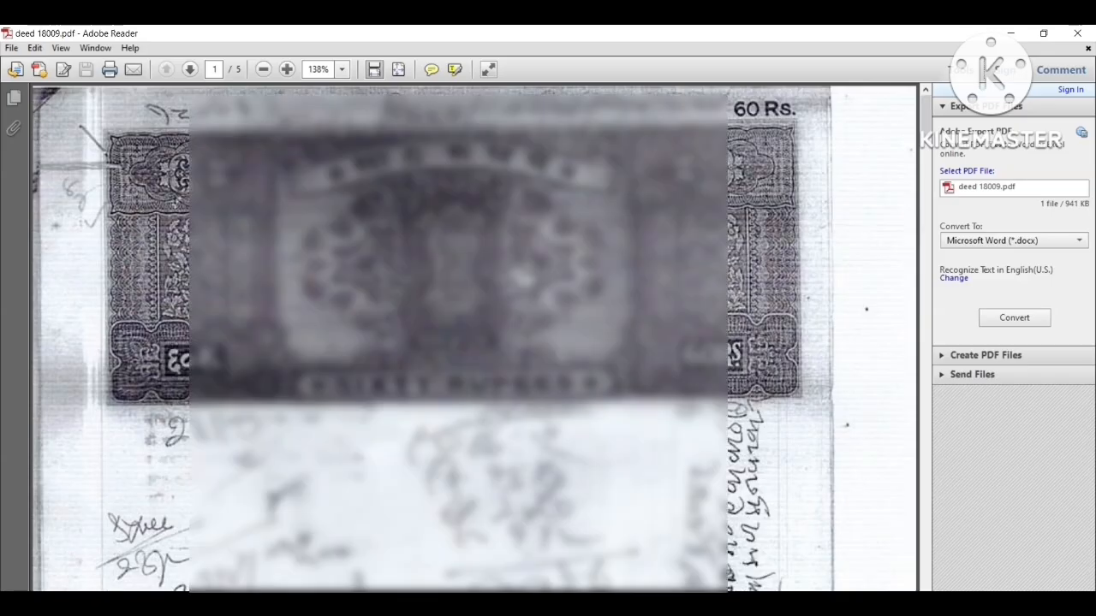
scroll(476, 342, down, 3)
scroll(475, 342, up, 1)
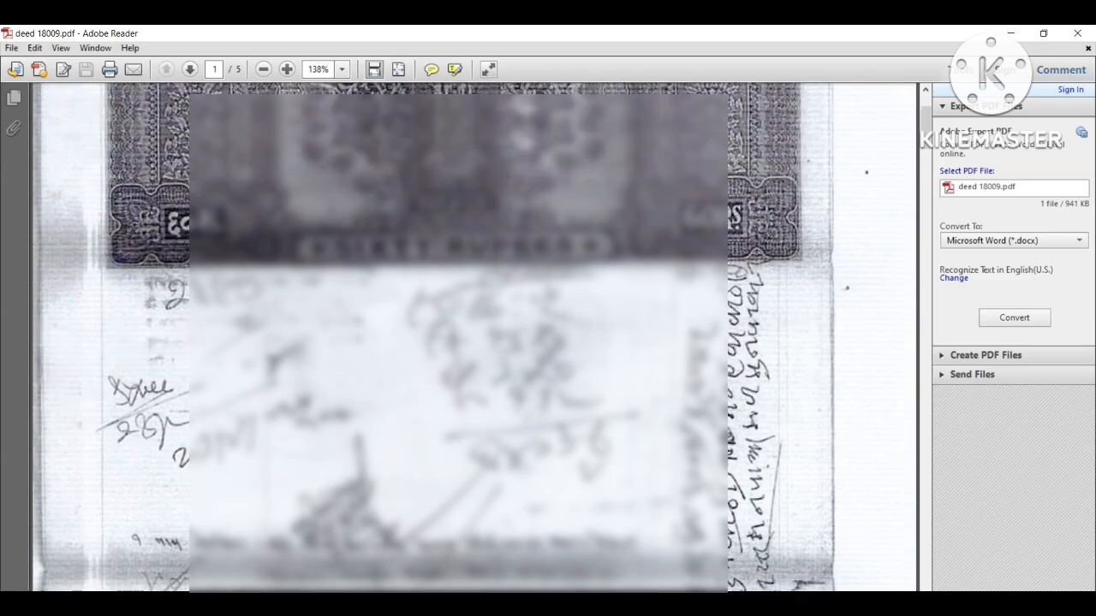
scroll(475, 343, down, 5)
scroll(475, 342, down, 1)
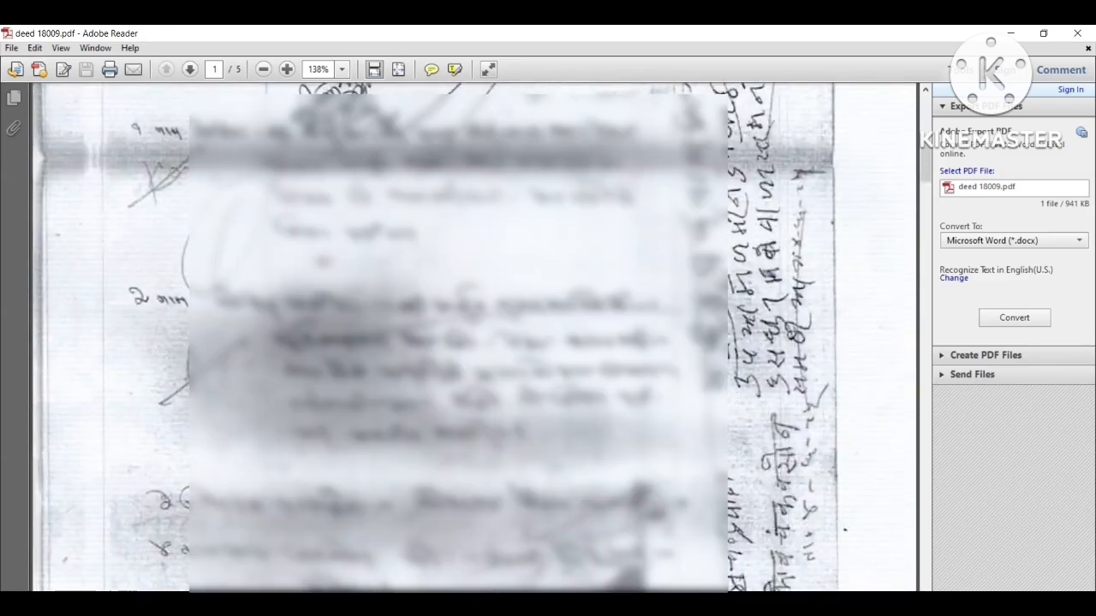
scroll(475, 343, up, 6)
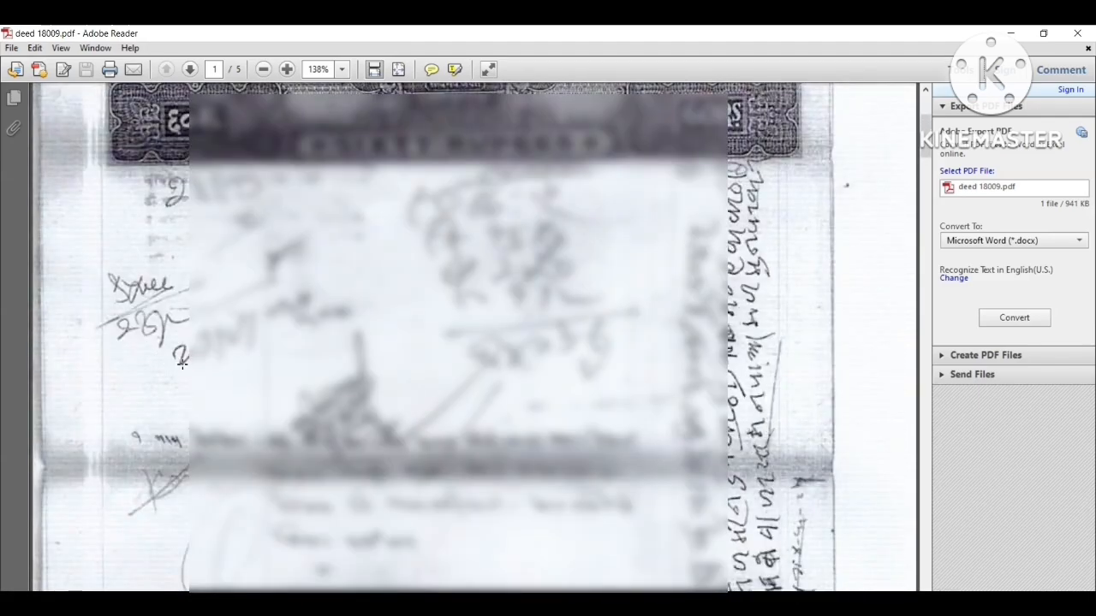
scroll(260, 330, down, 7)
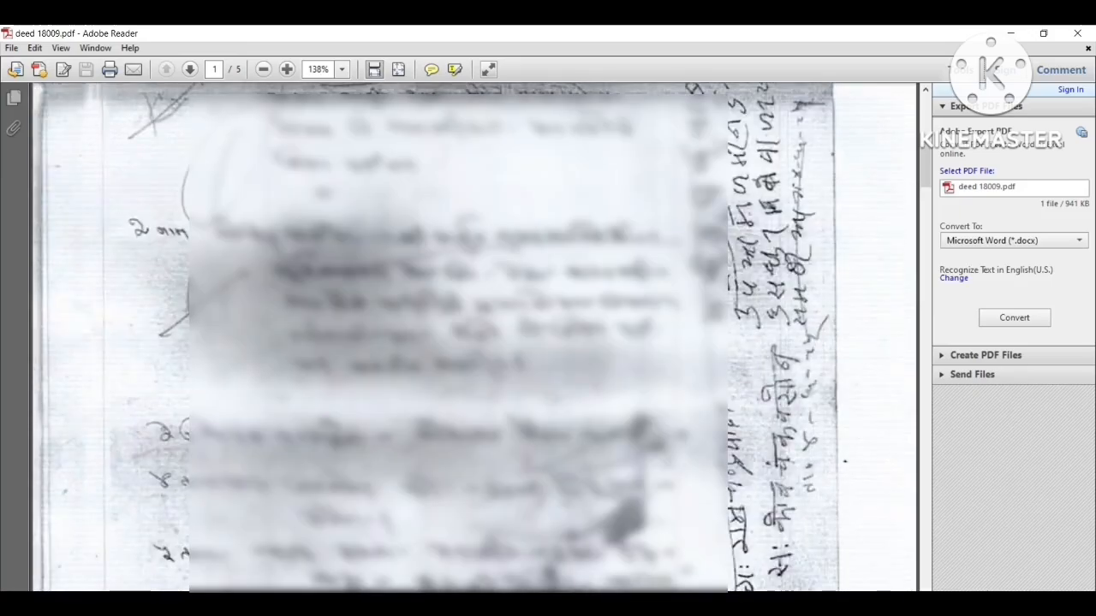
scroll(284, 351, down, 1)
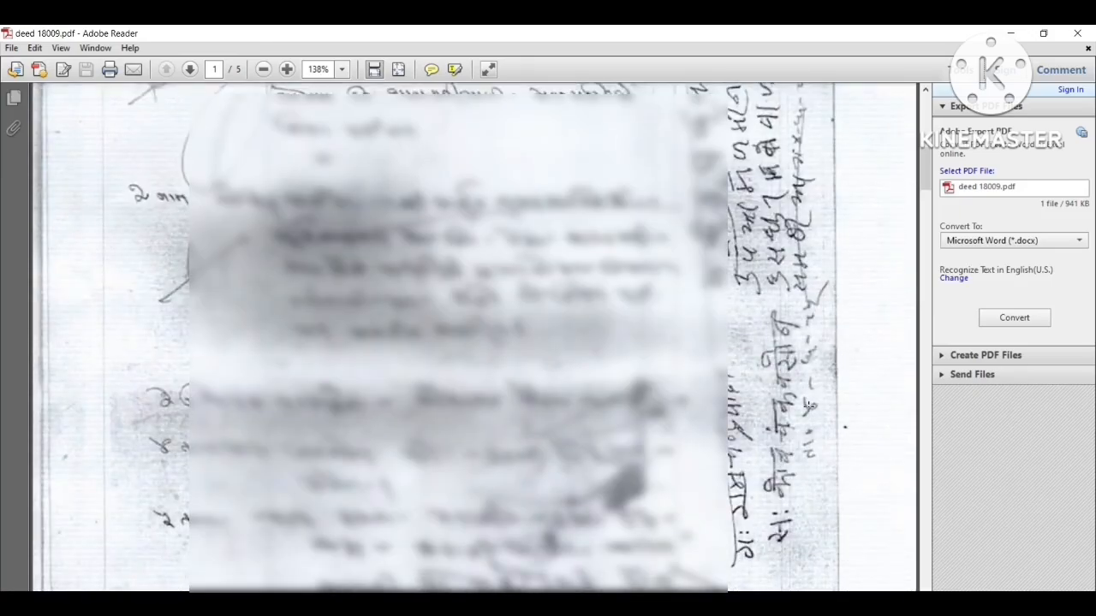
scroll(807, 405, up, 5)
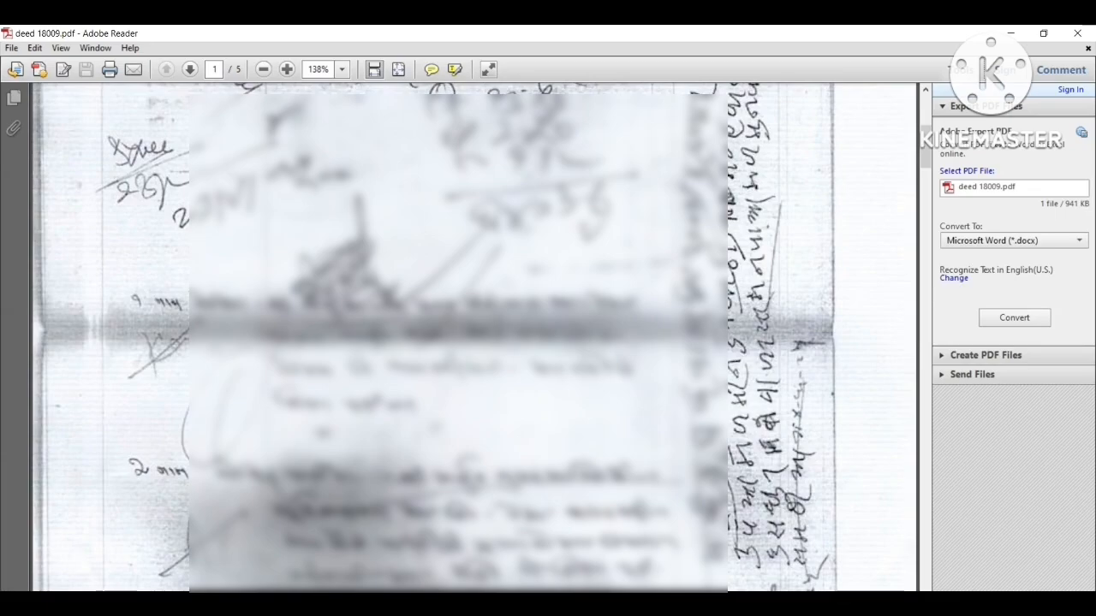
Step: Look through pages 2 to 4 of the deed for its date and remaining details
scroll(475, 338, down, 20)
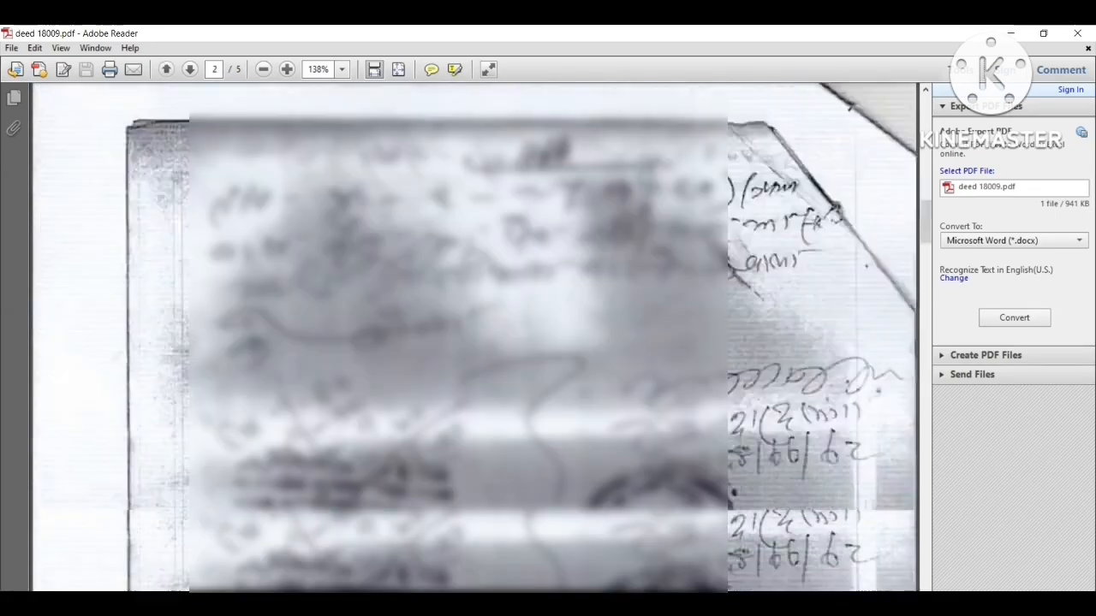
scroll(474, 338, down, 20)
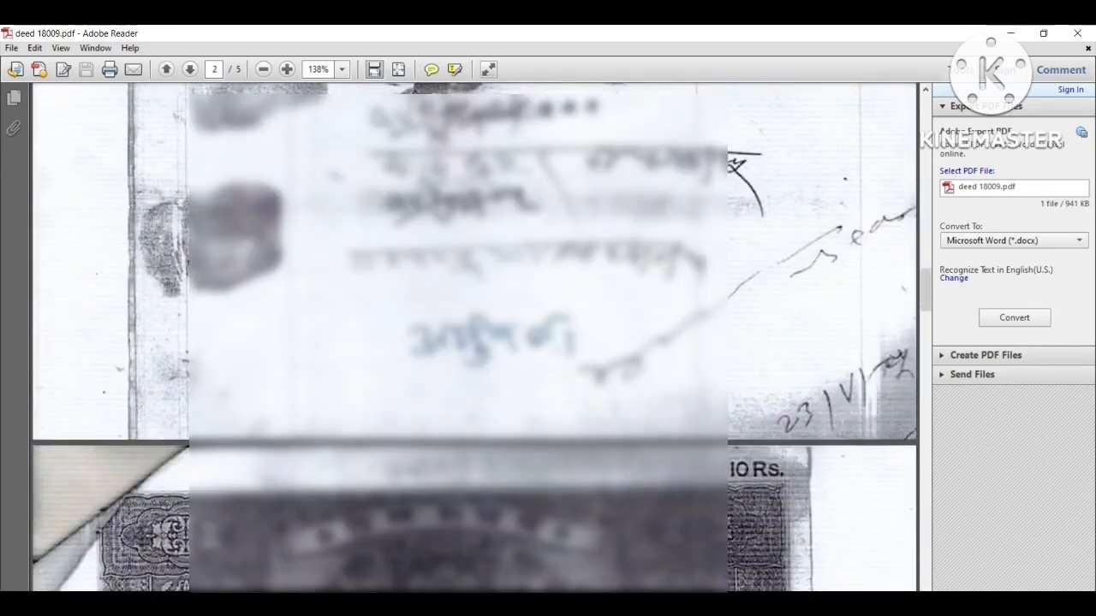
scroll(474, 339, down, 20)
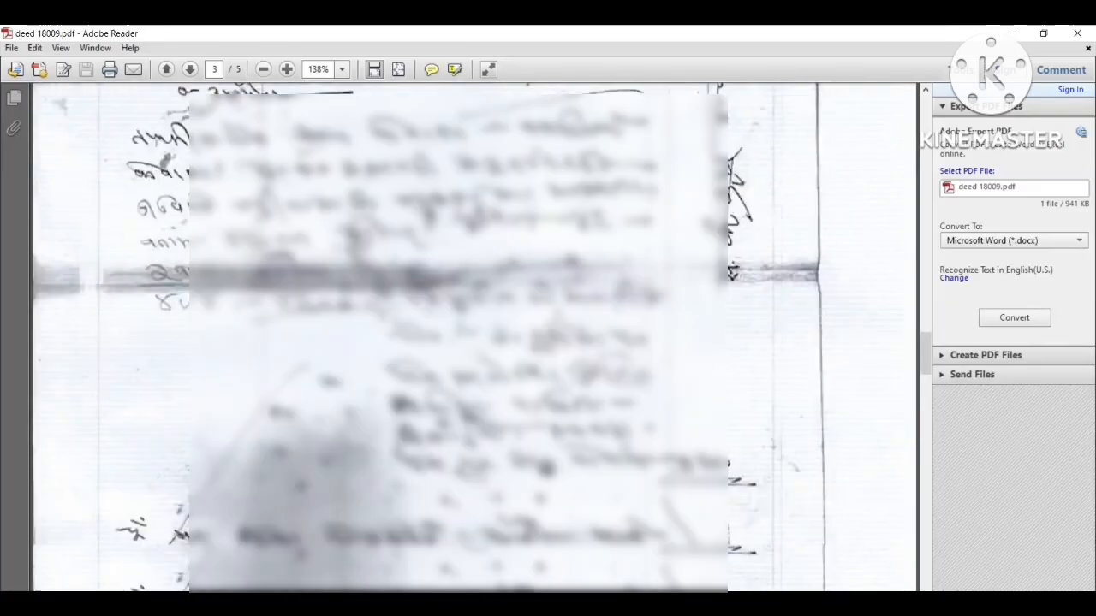
scroll(474, 338, down, 10)
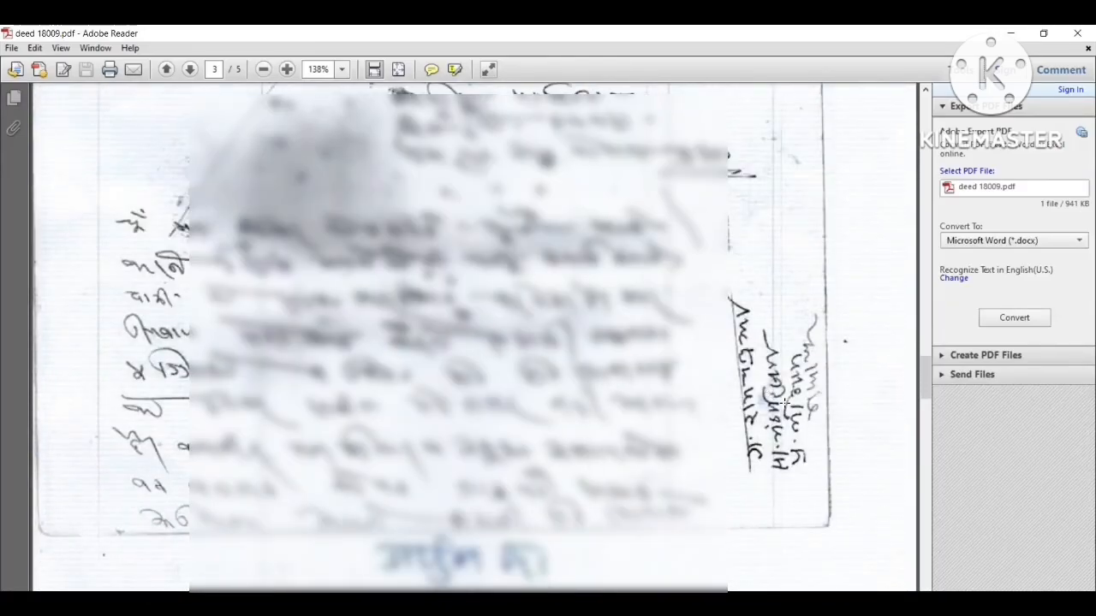
scroll(784, 402, down, 15)
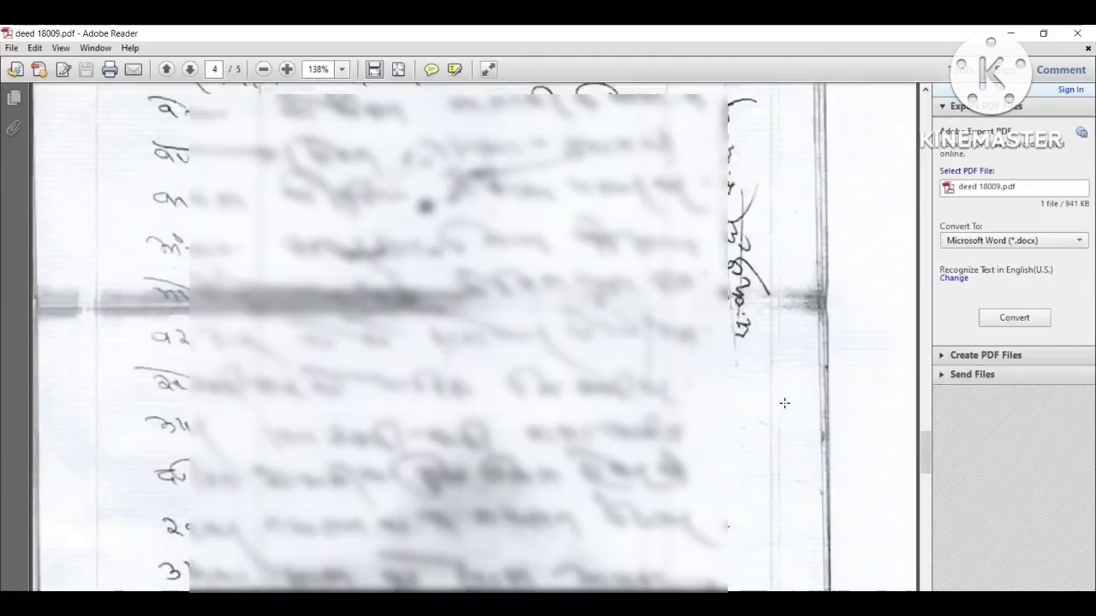
scroll(784, 402, up, 1)
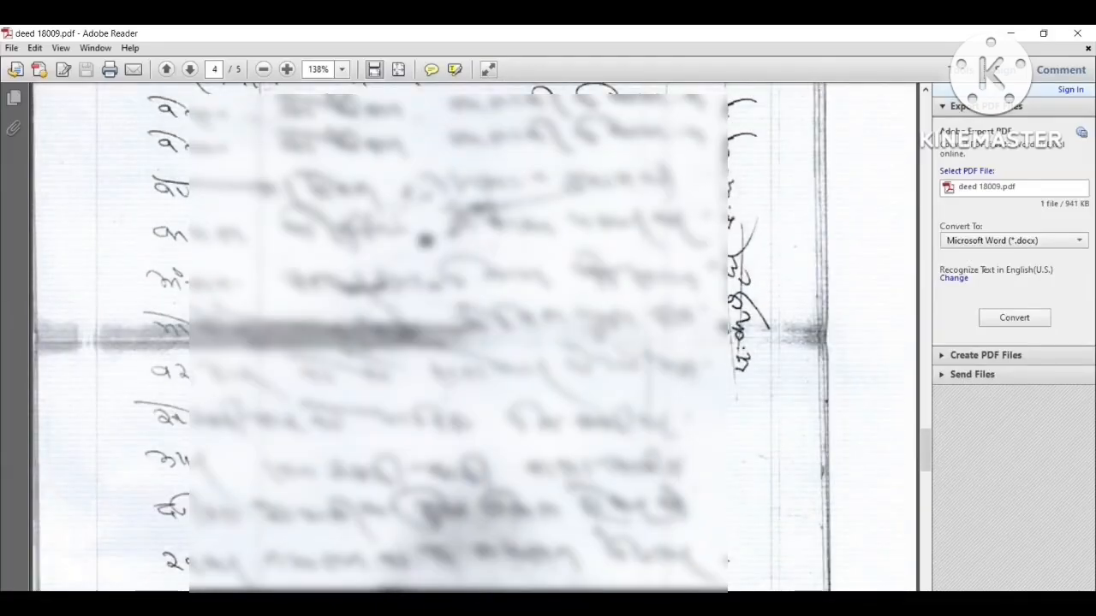
drag(727, 232, 756, 116)
click(648, 377)
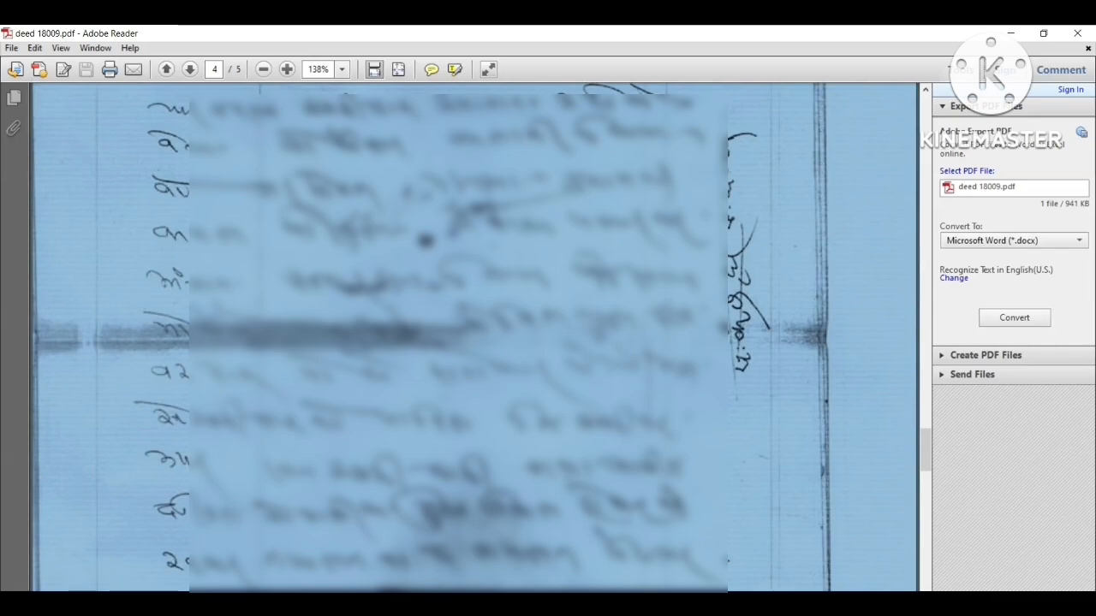
Step: Return to the mutation form in the browser and set the registered deed's date, picking its day in June 1985
click(294, 603)
click(336, 561)
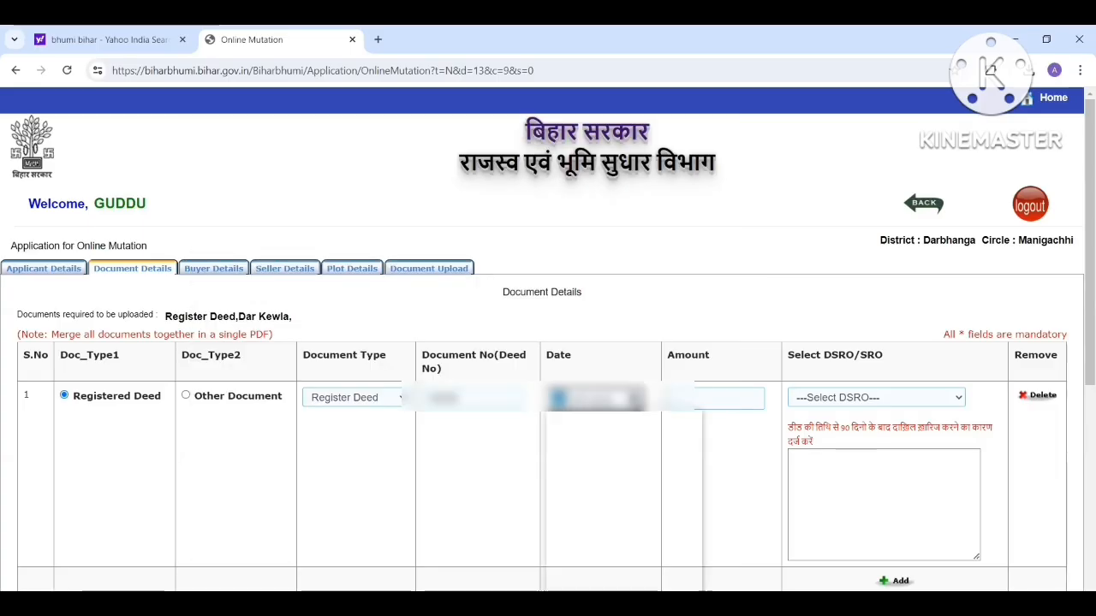
click(591, 398)
click(582, 426)
scroll(612, 547, up, 1)
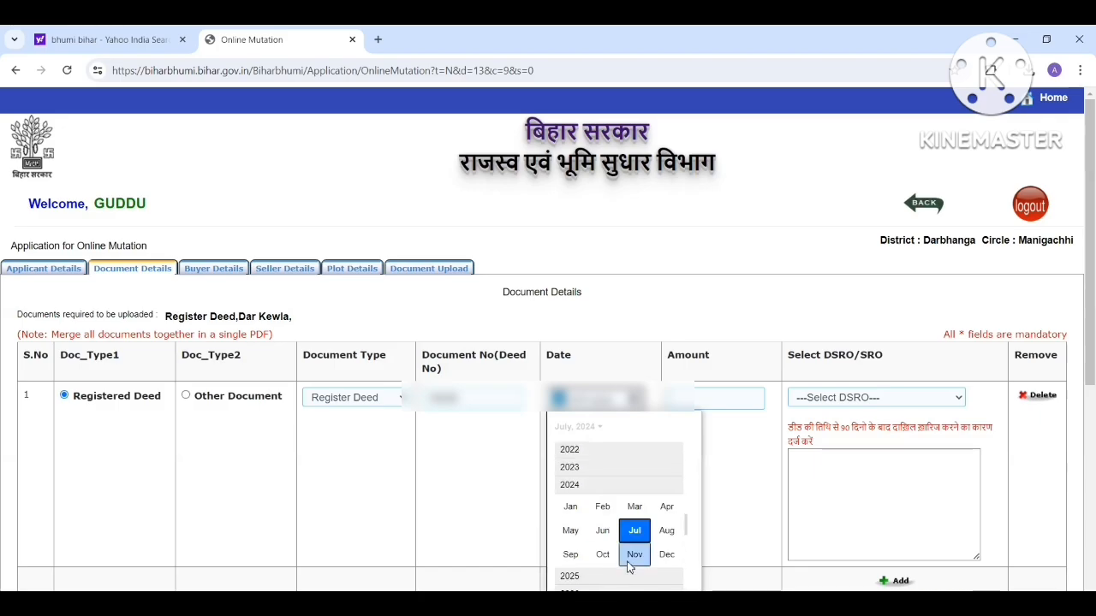
scroll(685, 497, up, 8)
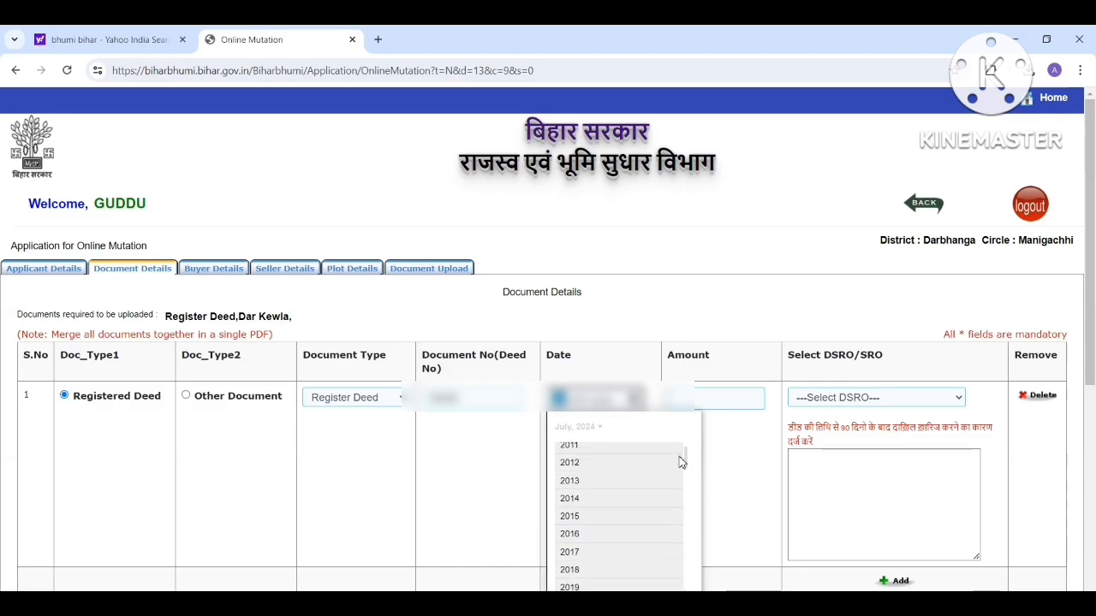
scroll(575, 544, up, 6)
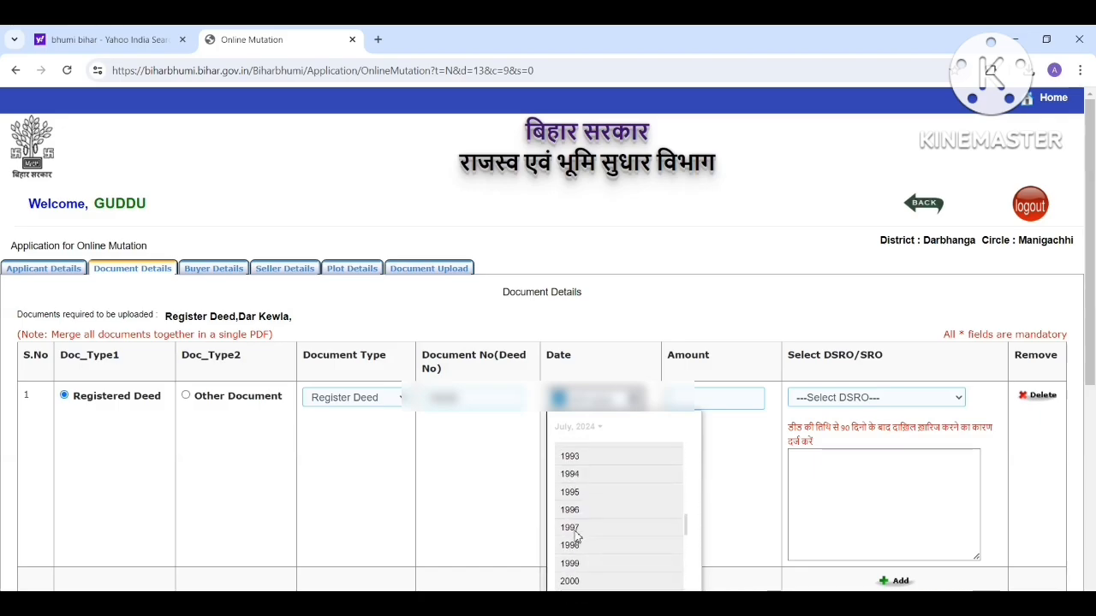
scroll(575, 536, up, 1)
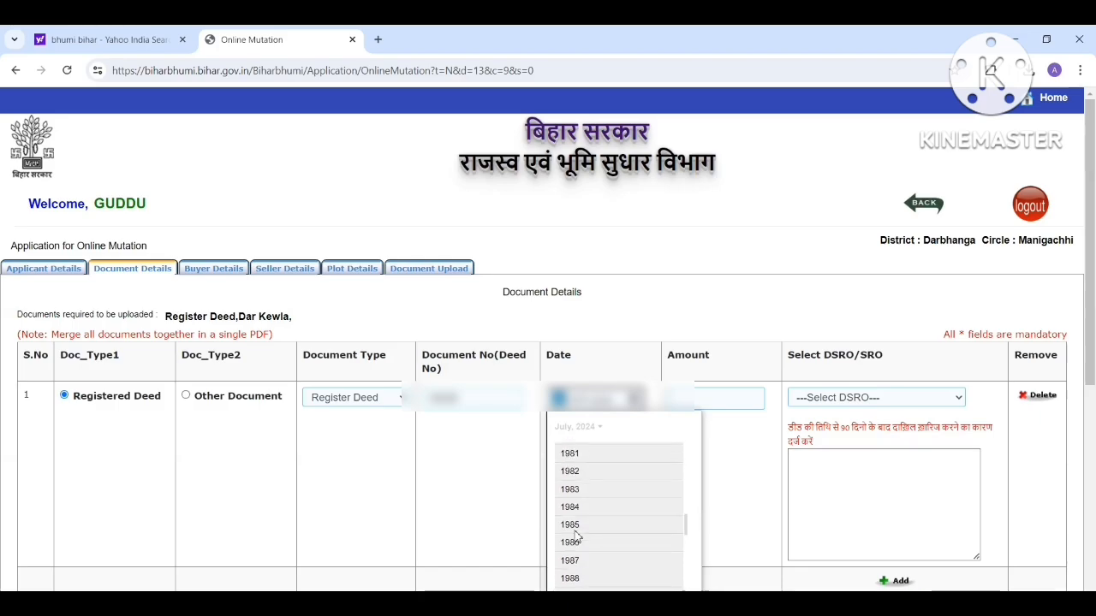
click(587, 533)
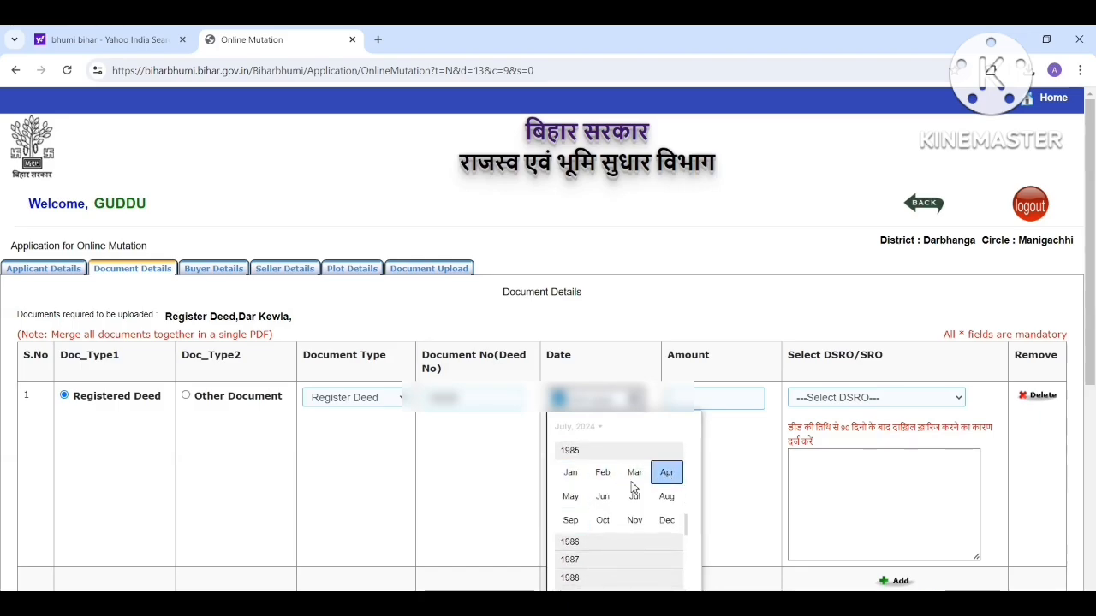
click(603, 501)
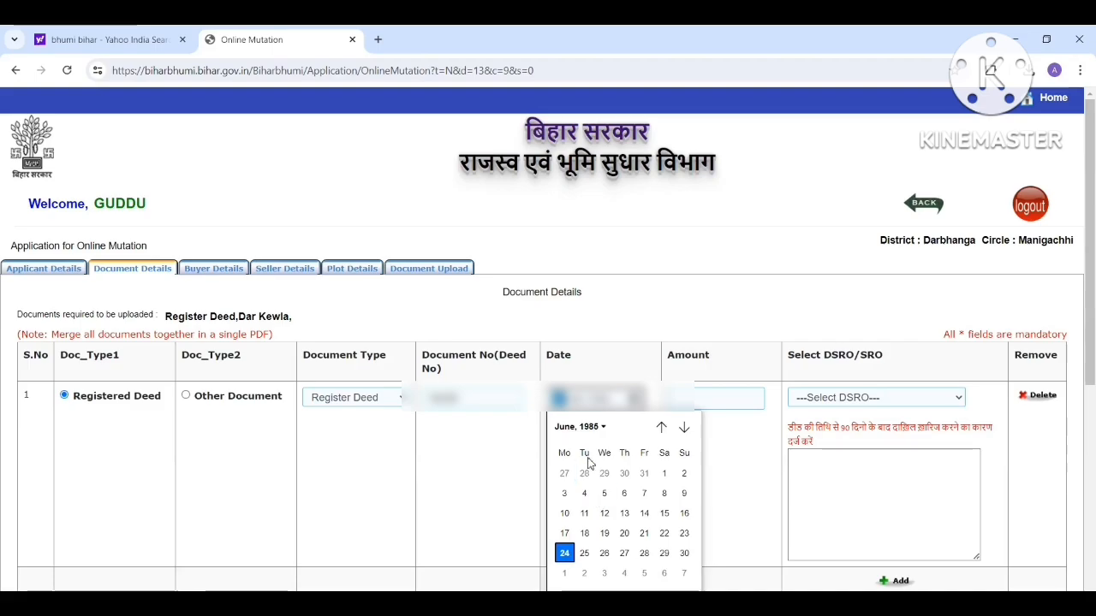
click(624, 495)
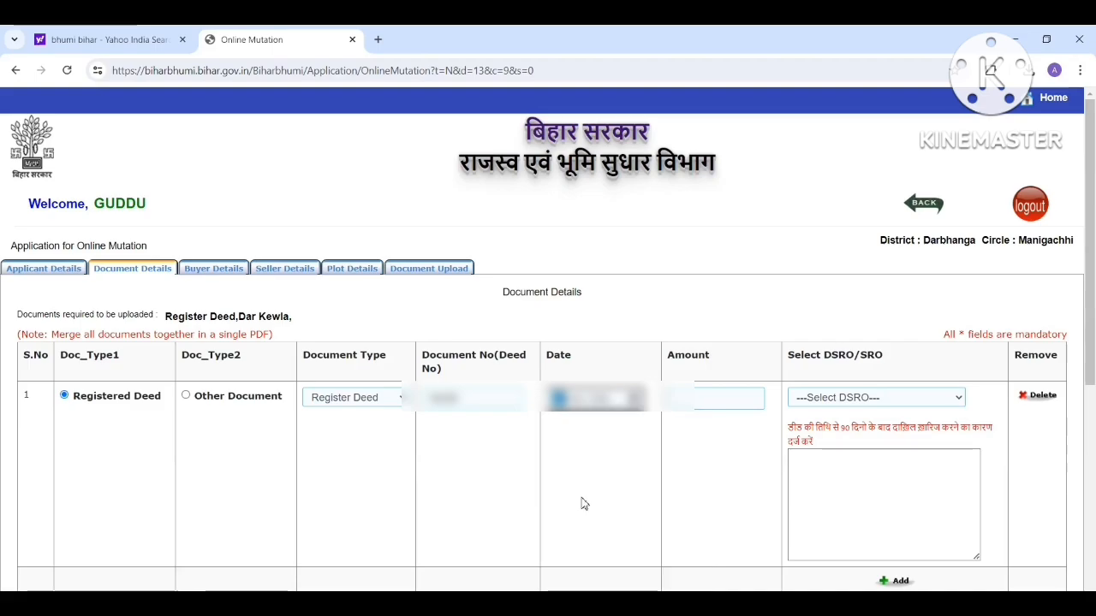
Step: Look up the sale amount on the deed's first page in Adobe Reader and enter it as the amount in the browser form
click(708, 400)
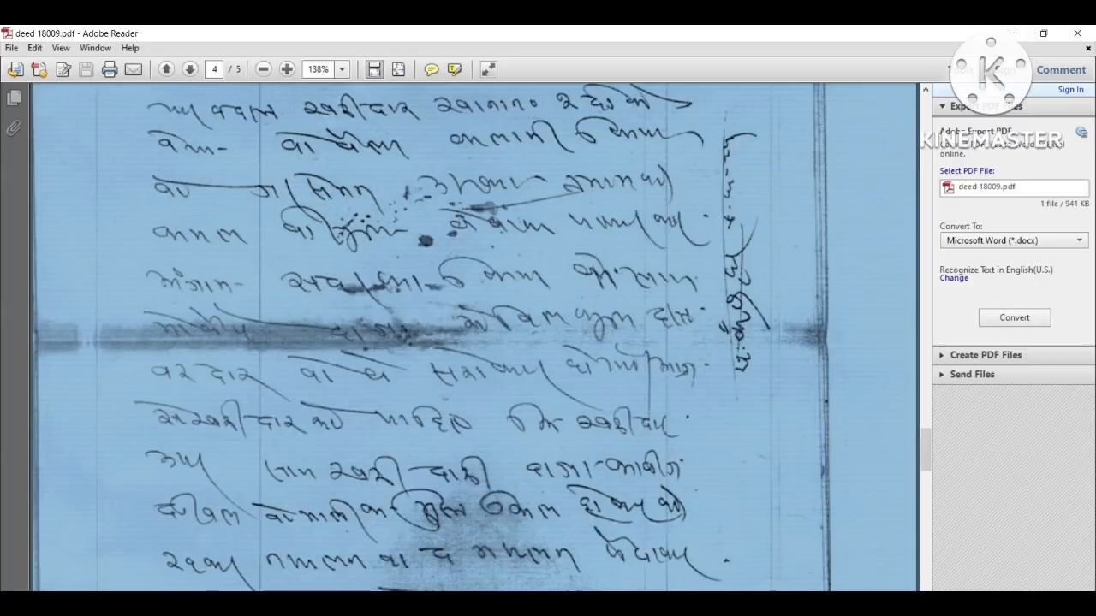
scroll(851, 377, up, 8)
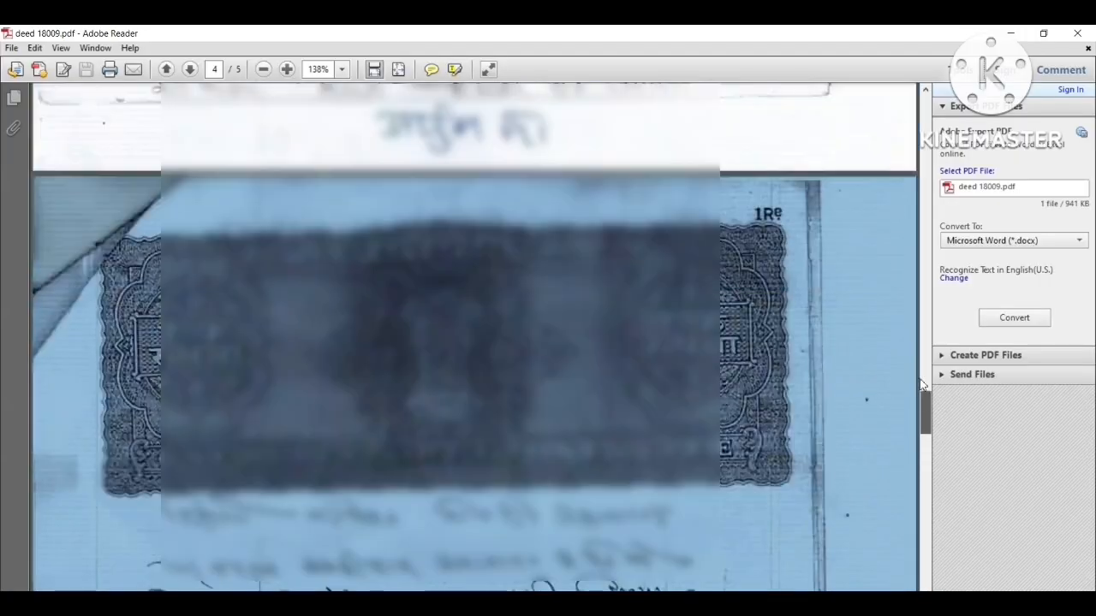
drag(924, 398, 916, 175)
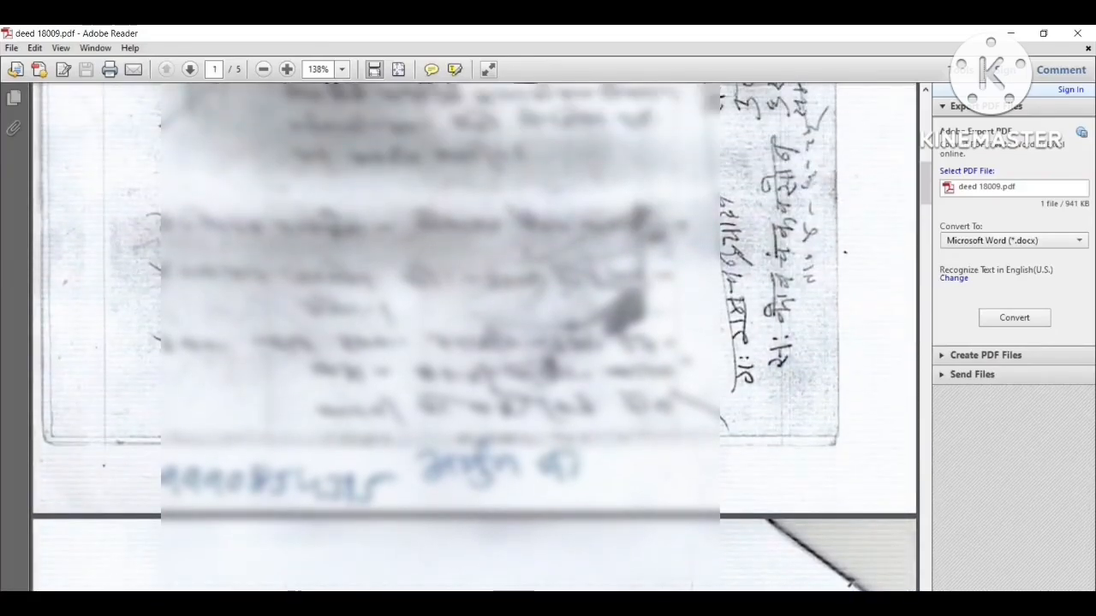
key(ctrl+a)
click(411, 304)
mouse_move(296, 604)
click(363, 579)
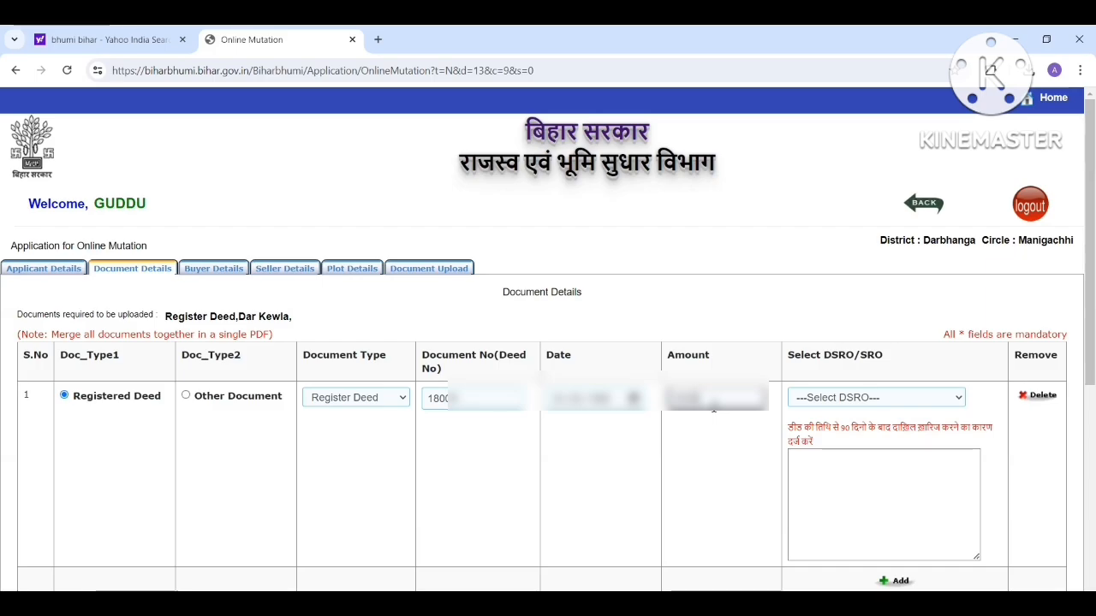
Step: Check the deed in Adobe Reader for its registry office and set the registered deed's DSRO to Darbhanga in the browser form
click(861, 403)
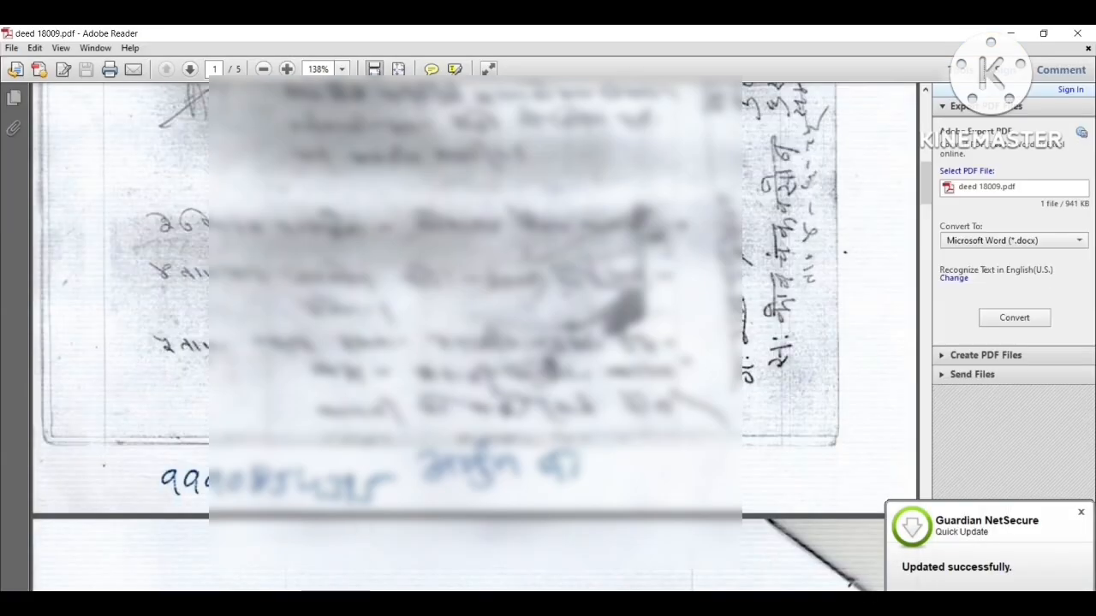
scroll(479, 334, up, 3)
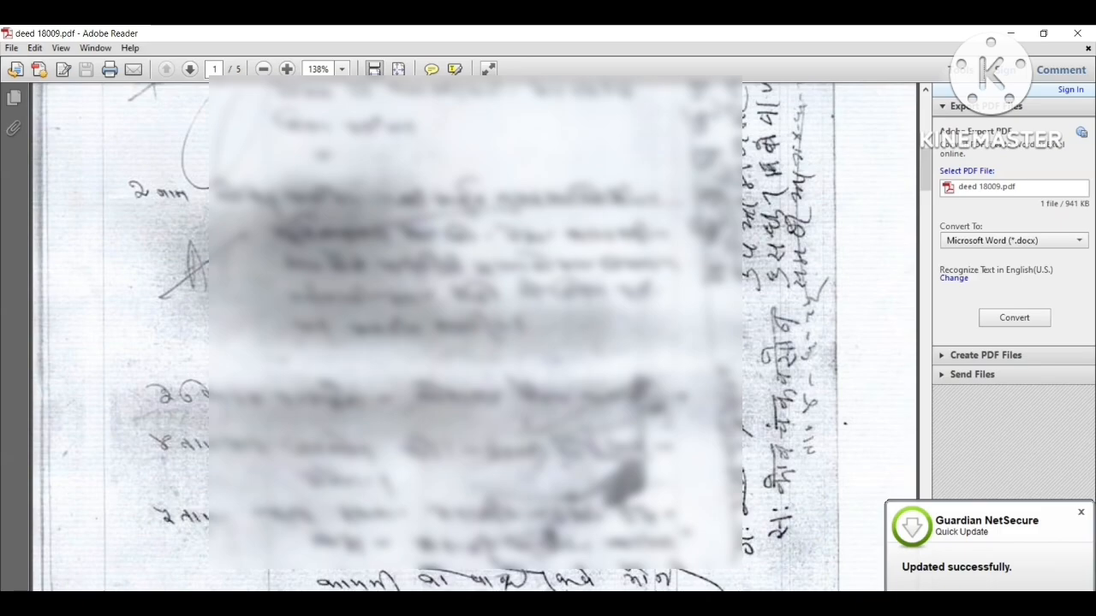
drag(376, 303, 661, 305)
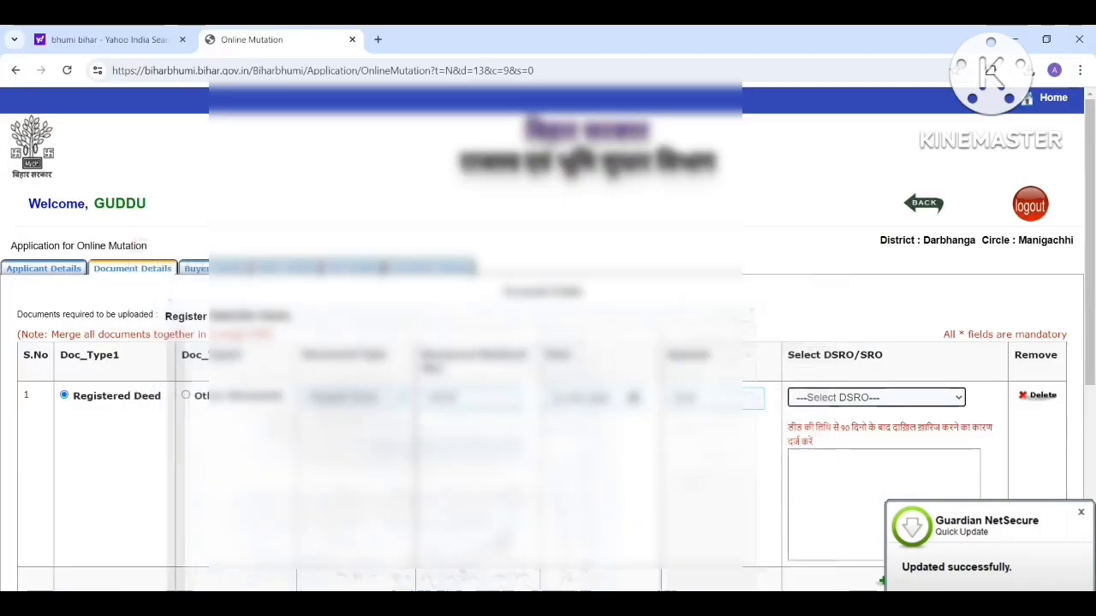
click(843, 399)
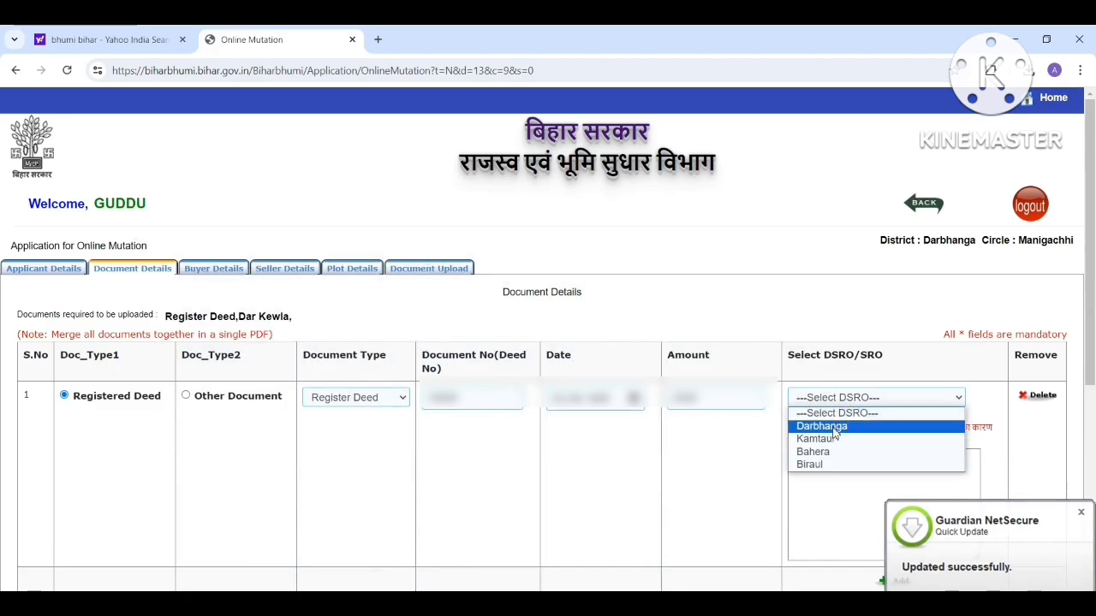
click(820, 426)
click(1081, 513)
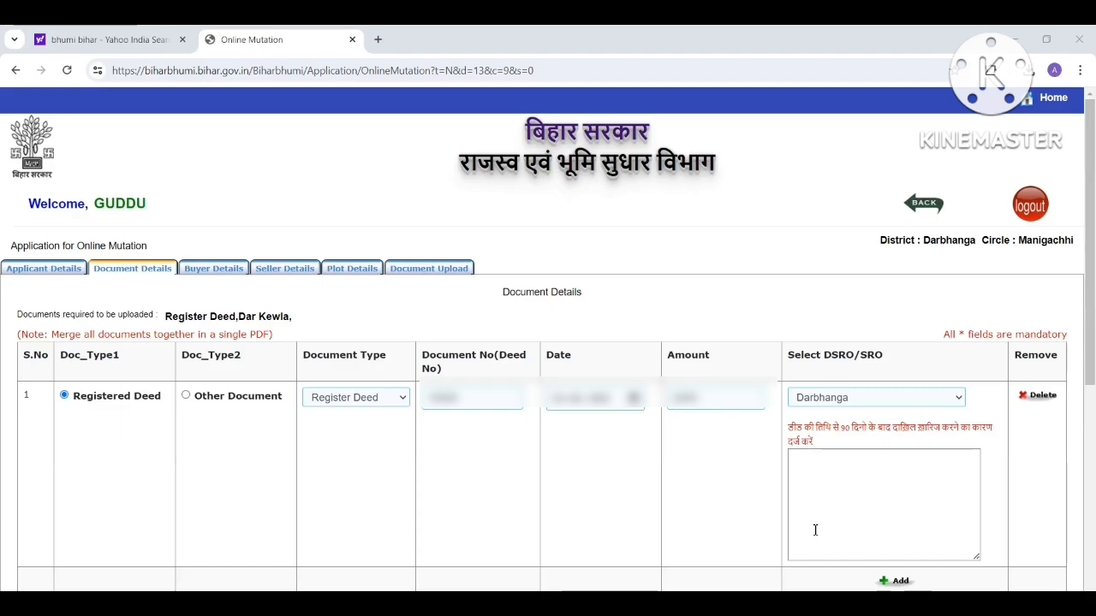
Step: Enter the late-mutation reason as "REGISTRY KARANE KE BAD MAI GAUN SE BAHAR CHALA GAYA THA THA ISI KARAN ME DAKHIL KHARIJ NAHI KARA PAYA"
click(820, 471)
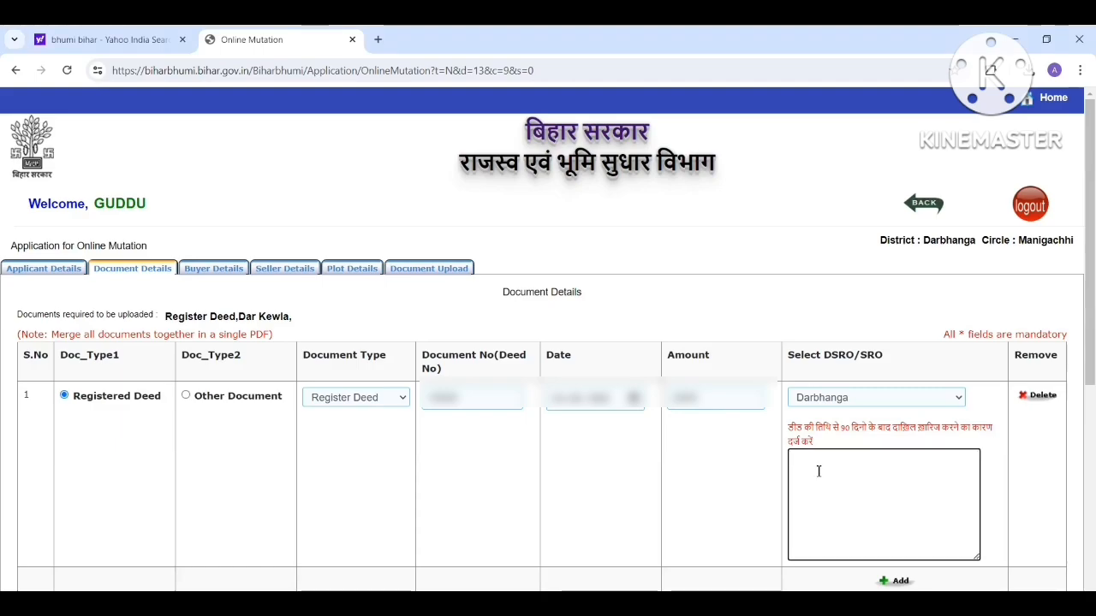
text(RE)
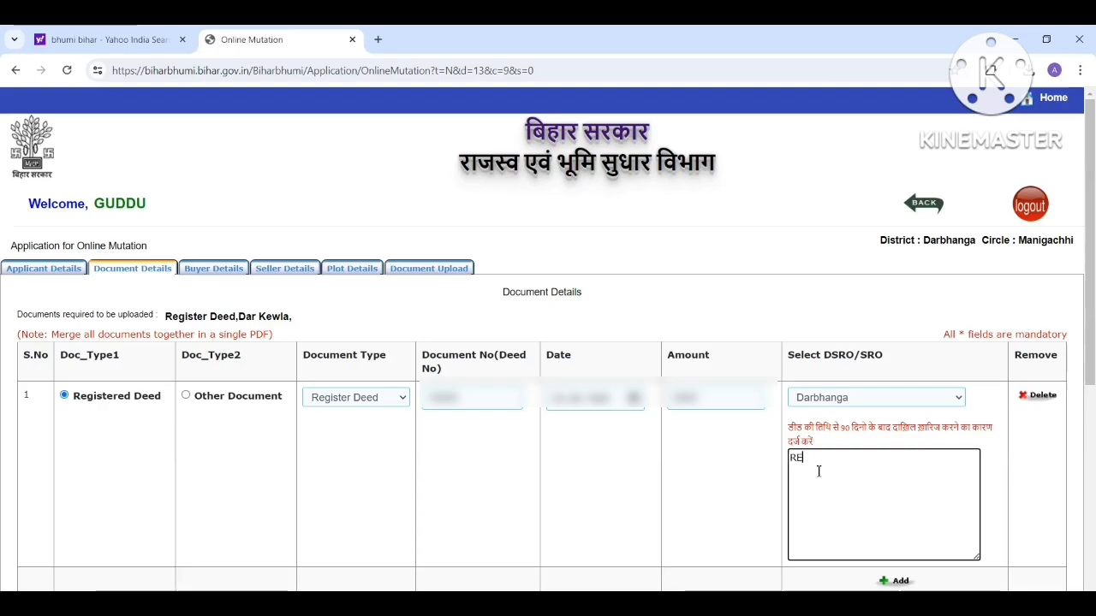
text(GISTRY KARANE KAE BA)
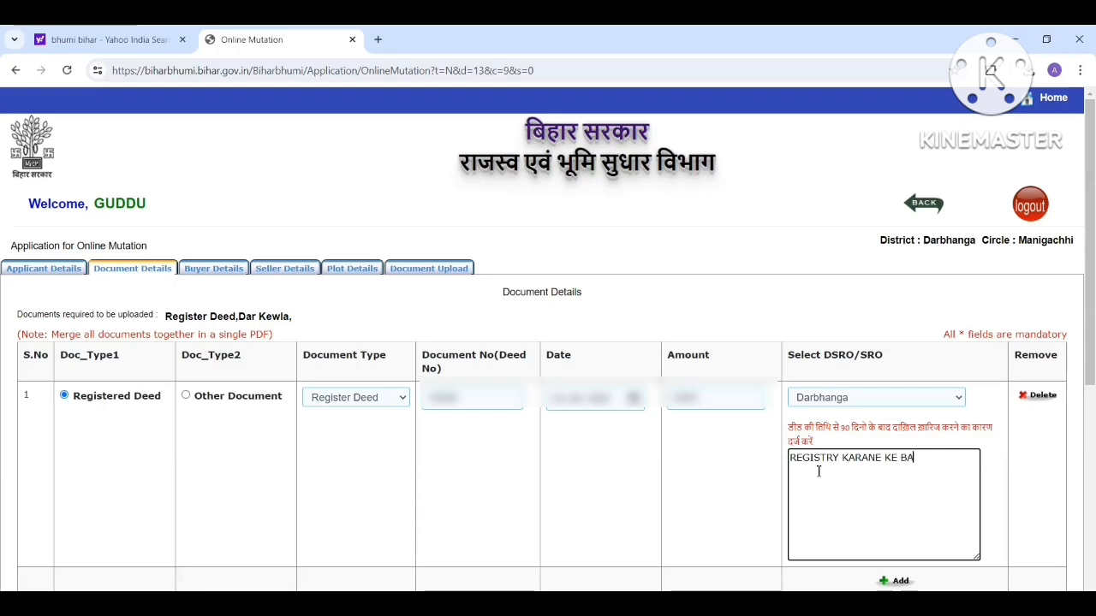
text(D MAI GAUN)
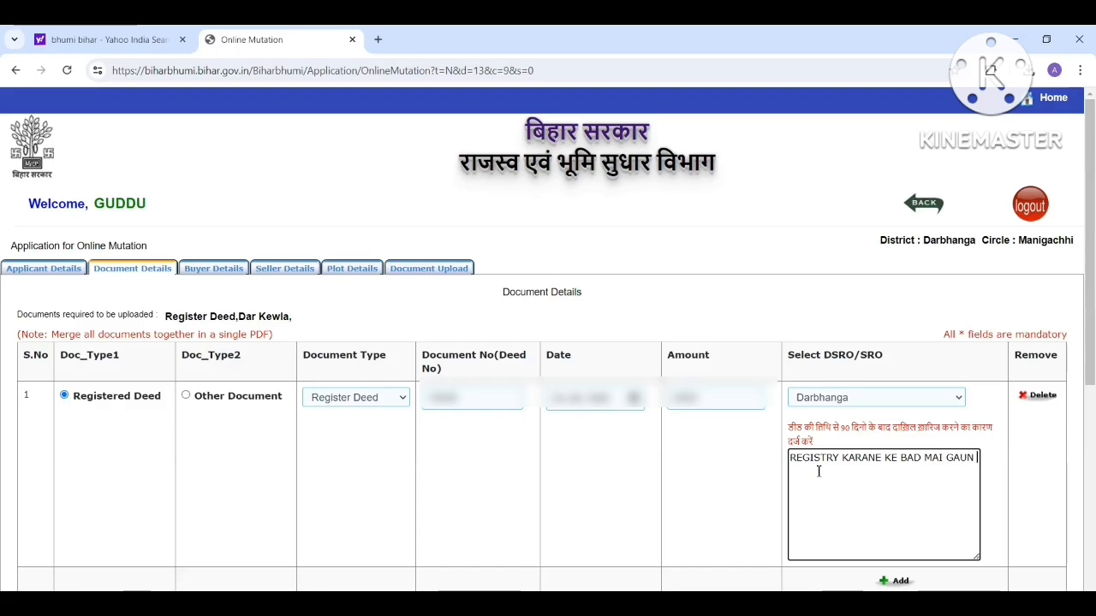
text( SE BAHAR CHALA GAYA THA THA )
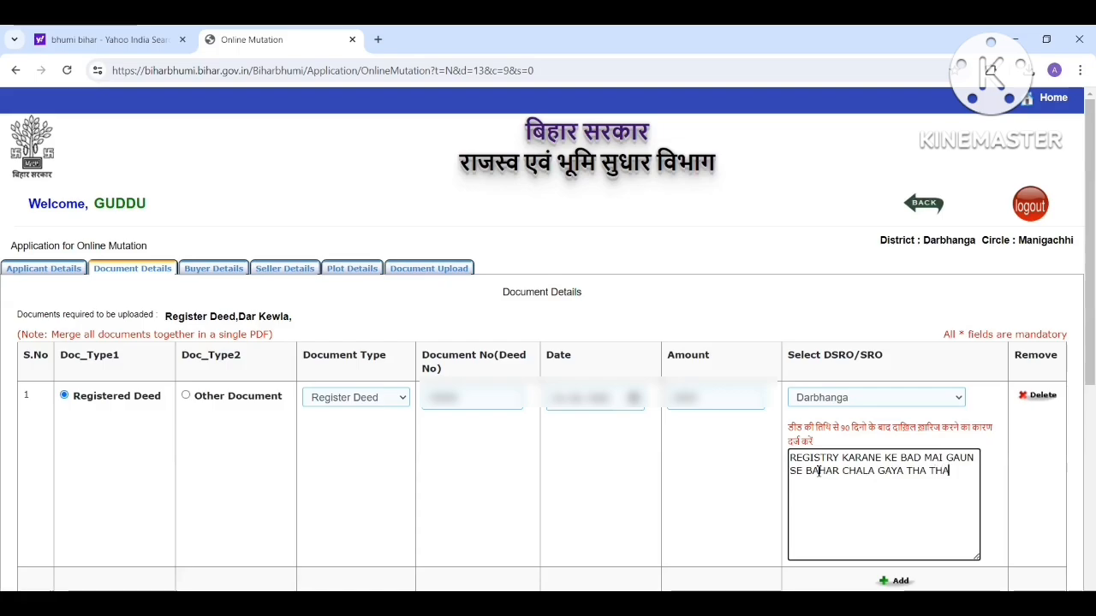
text(ISI KARAN ME DAKHIL)
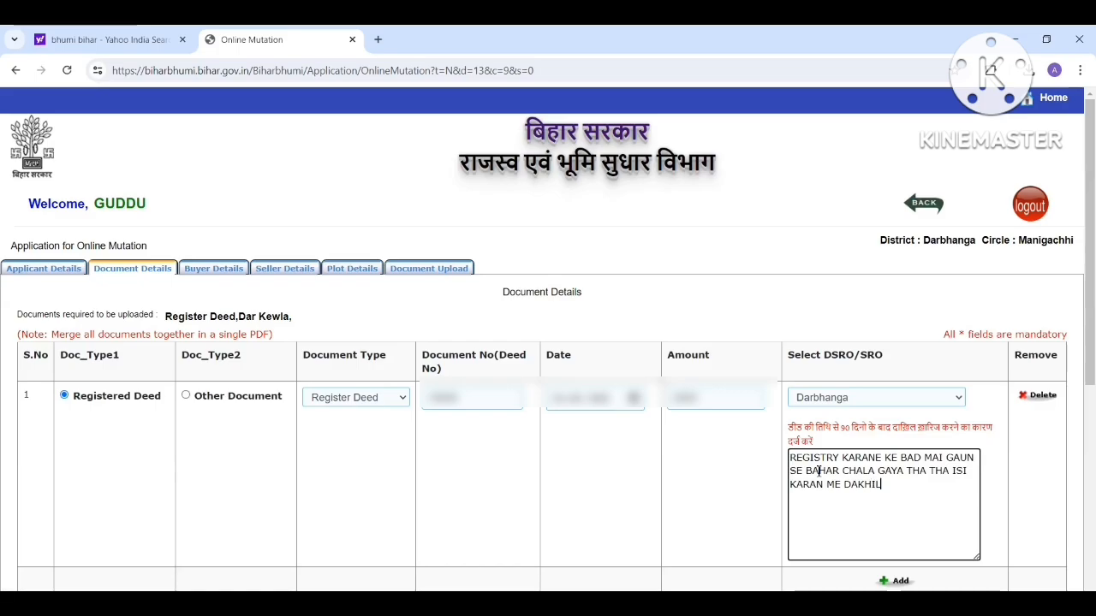
text( KHARIJ NAHI KARA)
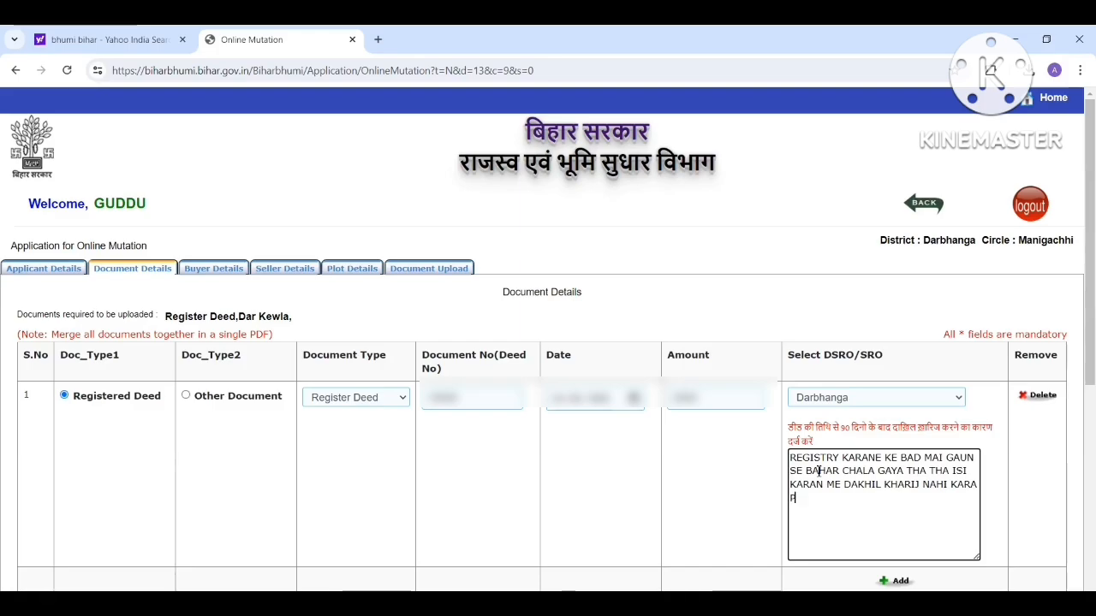
text( PAYA)
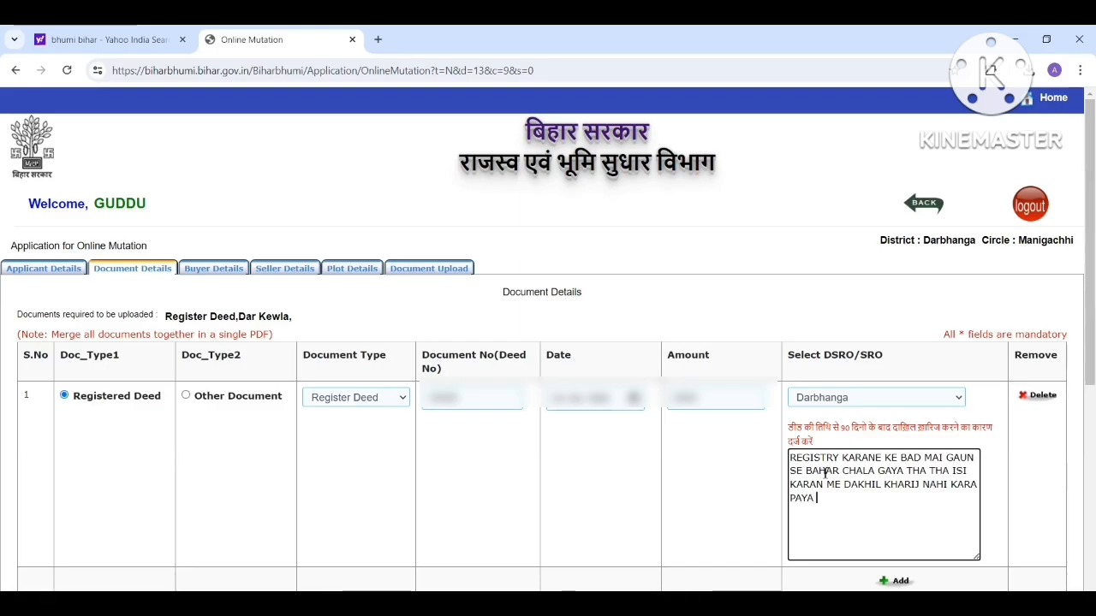
Step: Remove the duplicate "THA" from the reason text and try to save the document details
click(926, 471)
key(BackSpace)
key(BackSpace)
key(BackSpace)
key(BackSpace)
scroll(721, 430, down, 3)
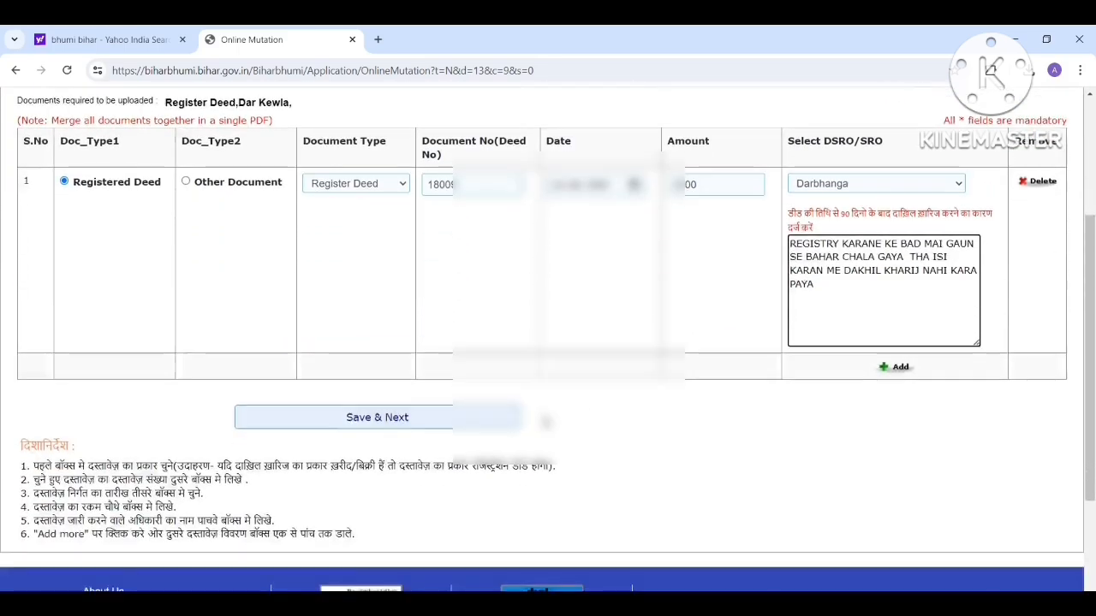
click(368, 428)
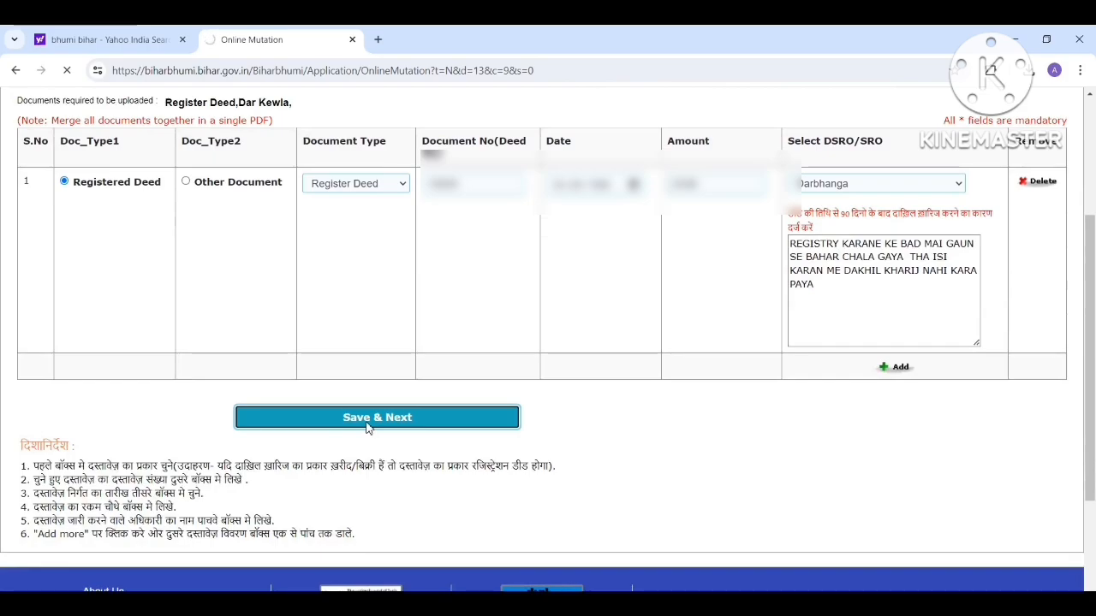
scroll(368, 428, up, 2)
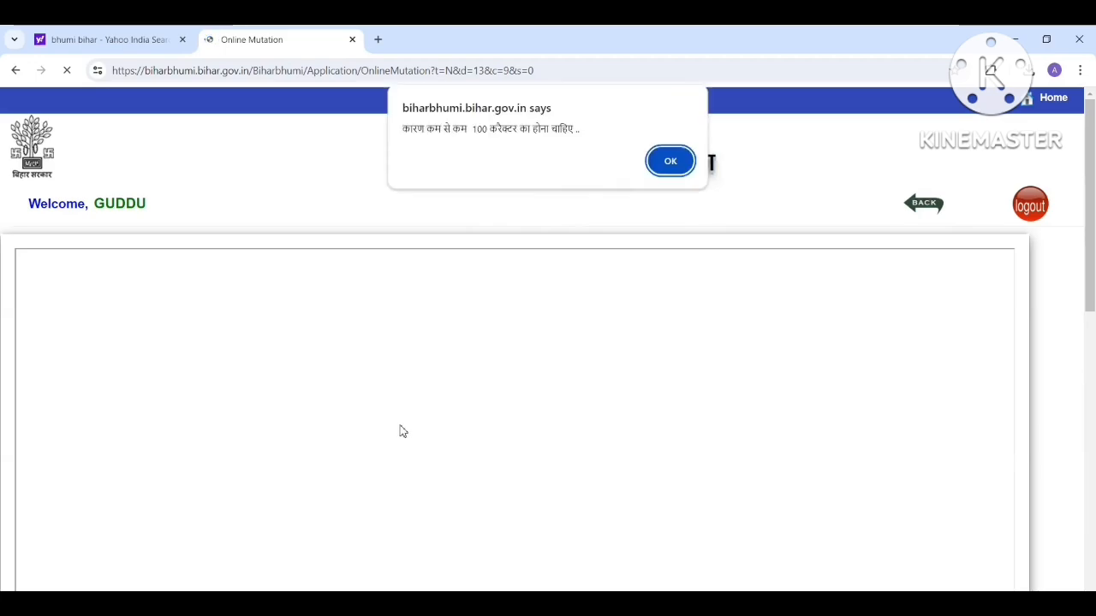
click(682, 167)
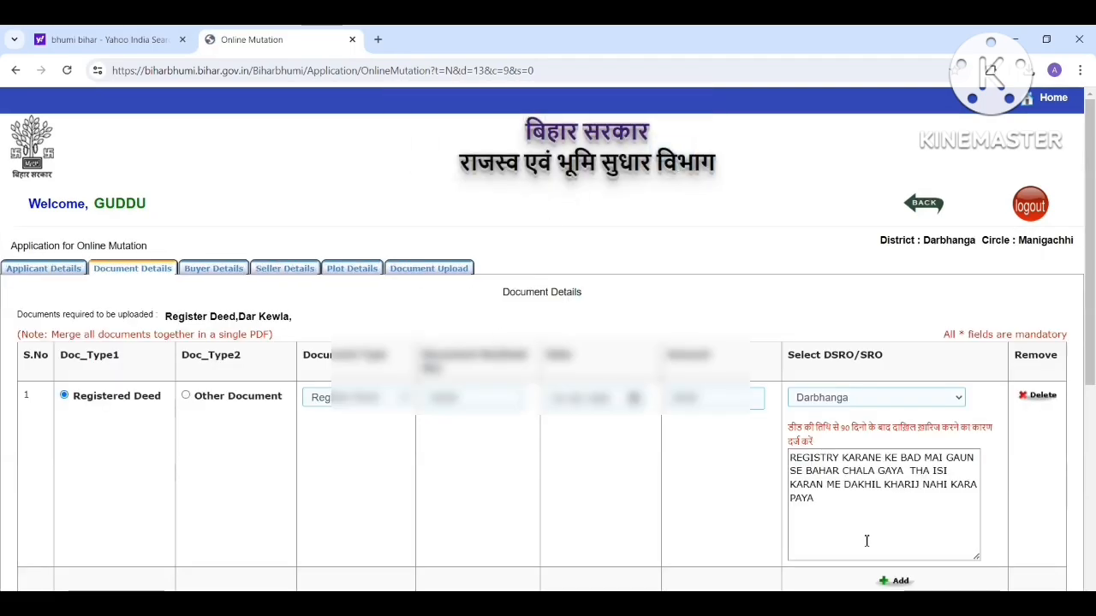
Step: Append "MUJE MALUM NAHI THA KI REGISTRY KARANE KE BAD DAKHIL KHARIJ KARAYA JATA HAI" to the reason and save the document details
click(845, 503)
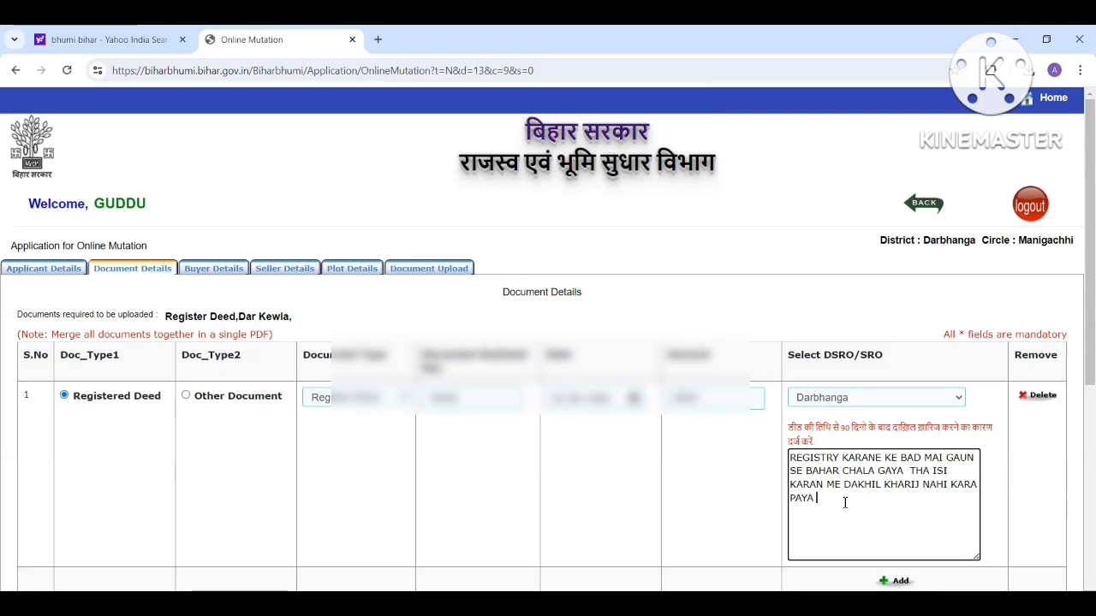
text(MUJE MALUM NAHI THA KI REGIS)
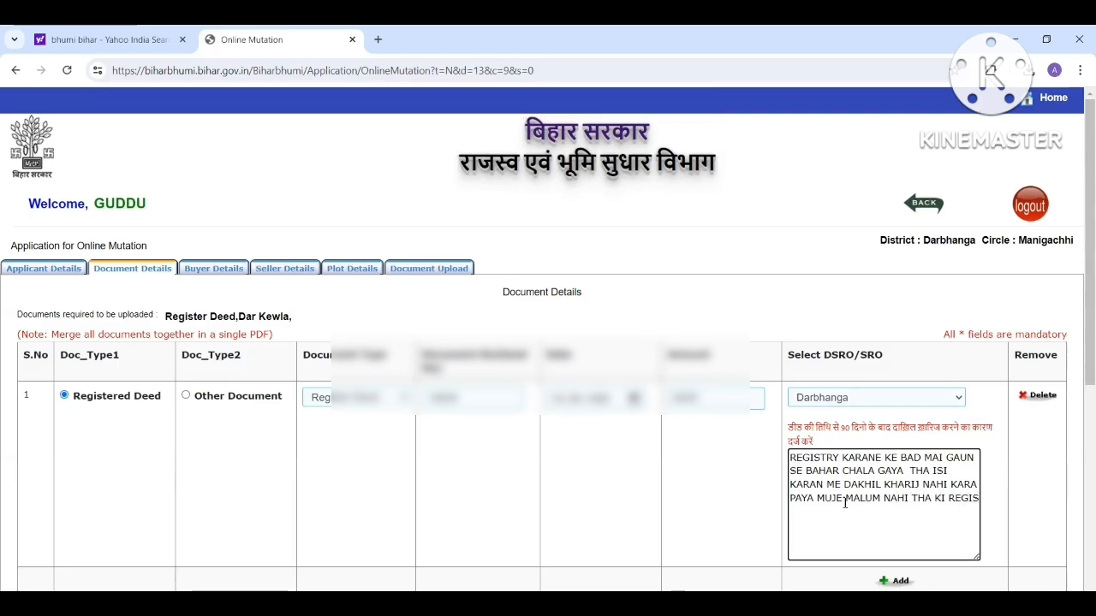
text(TRY KARANE)
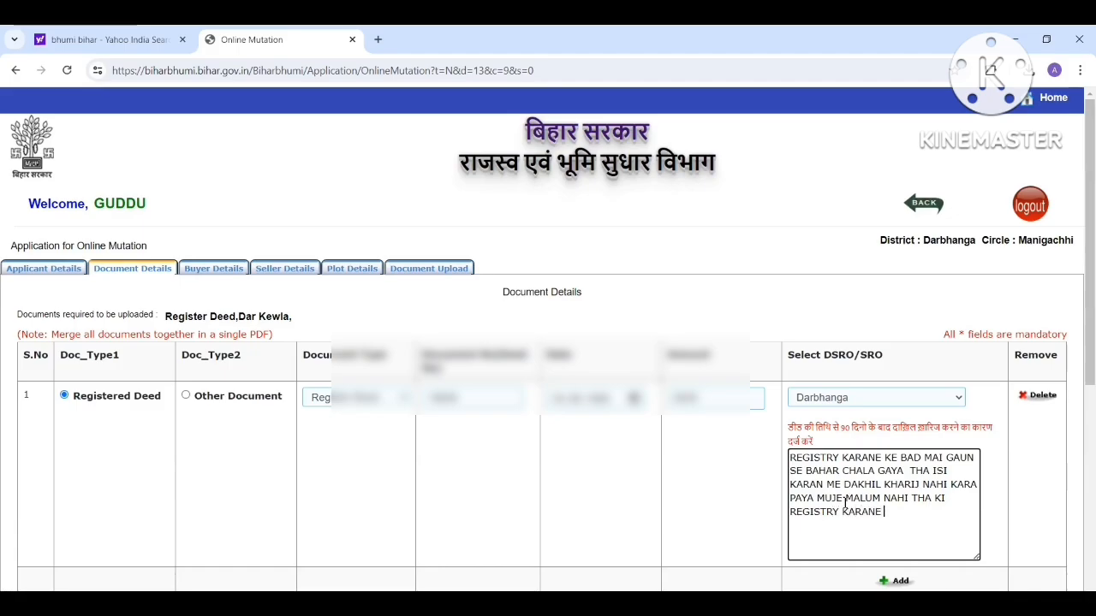
text( KE BAD DAKHIL)
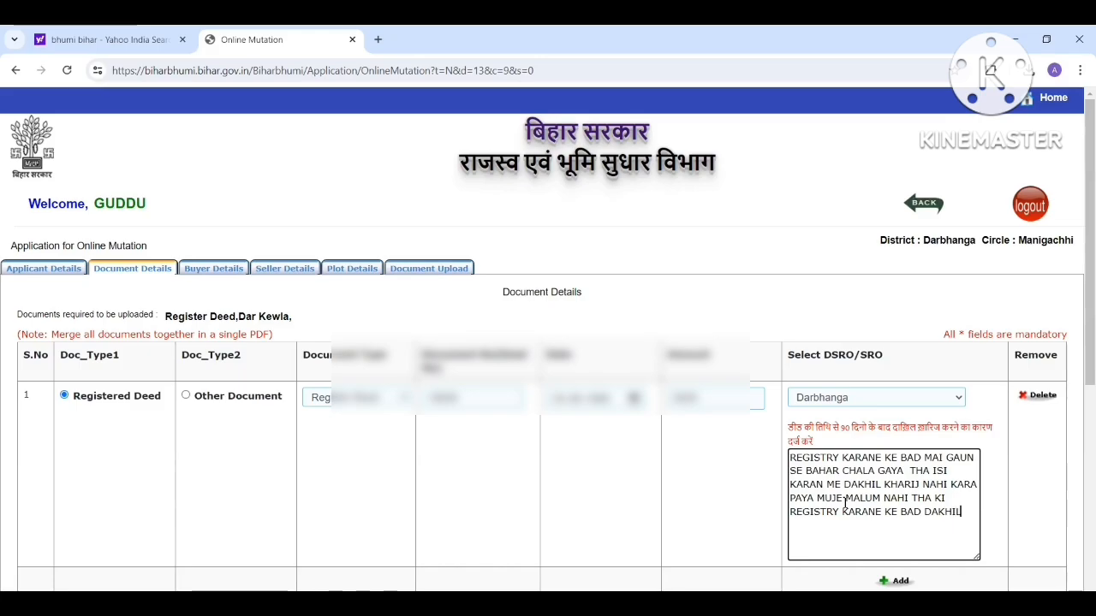
text( KHARIJ KARAYA JATA HAI)
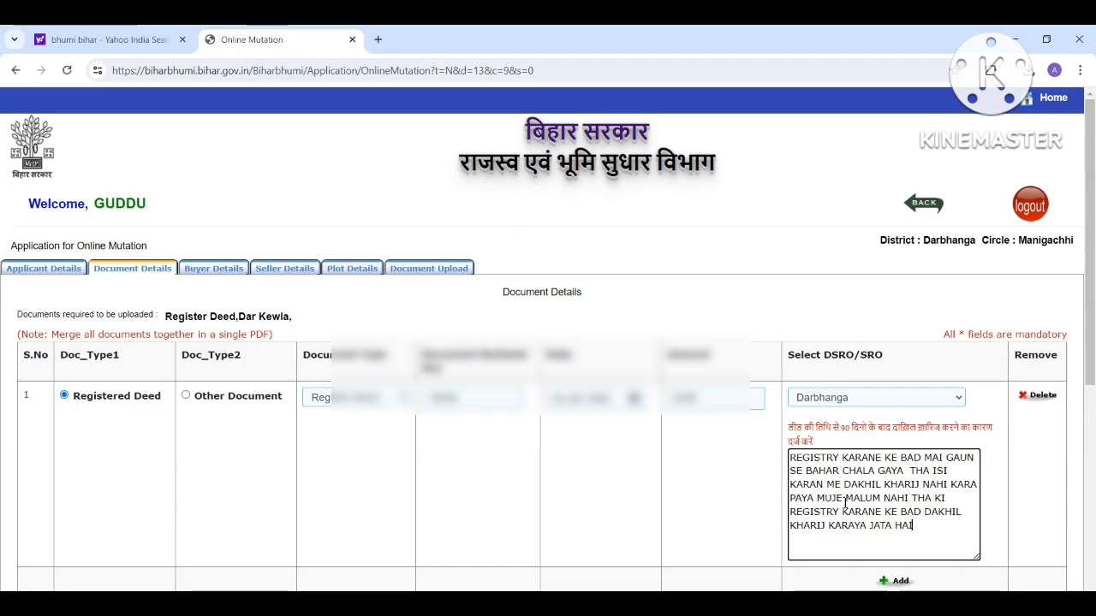
scroll(699, 416, down, 2)
click(425, 489)
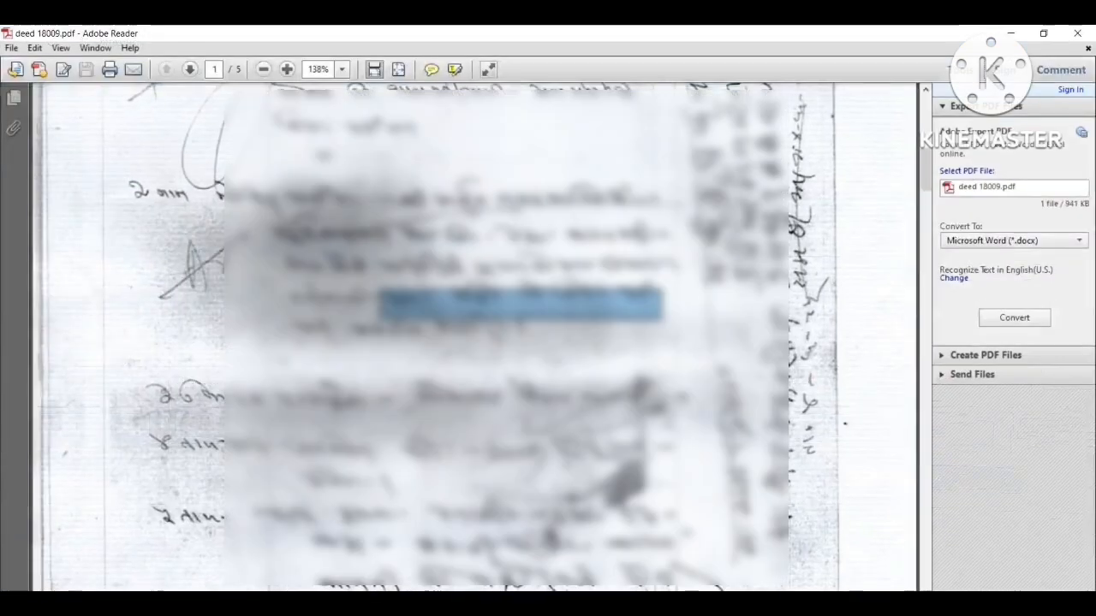
Step: Switch to deed 18009.pdf in Adobe Reader and examine the second entry on page 1 for the buyer's details
scroll(475, 337, up, 3)
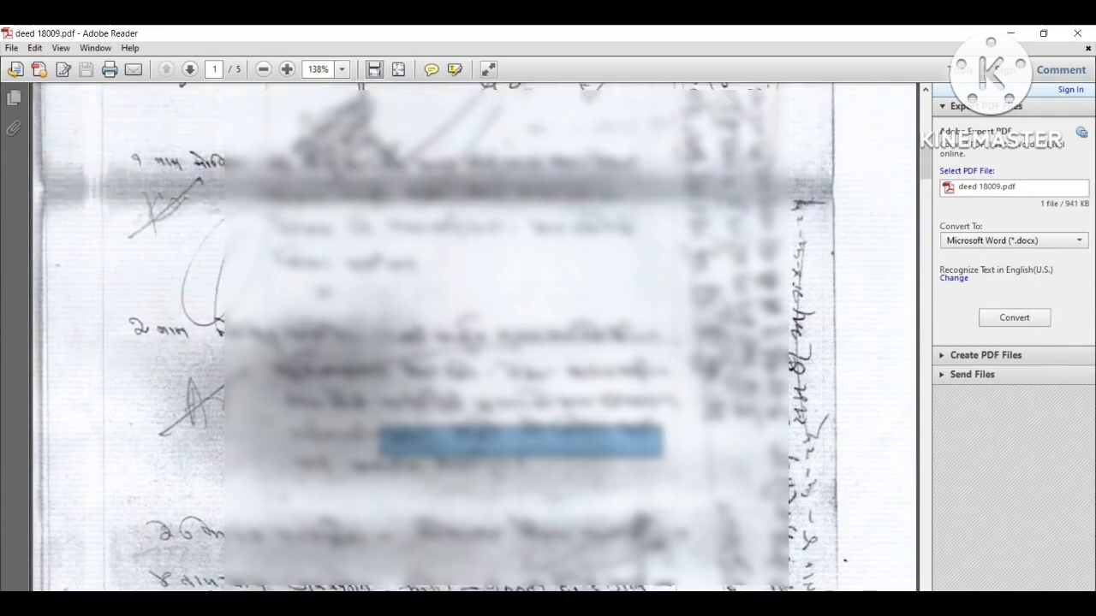
drag(121, 319, 768, 506)
click(128, 321)
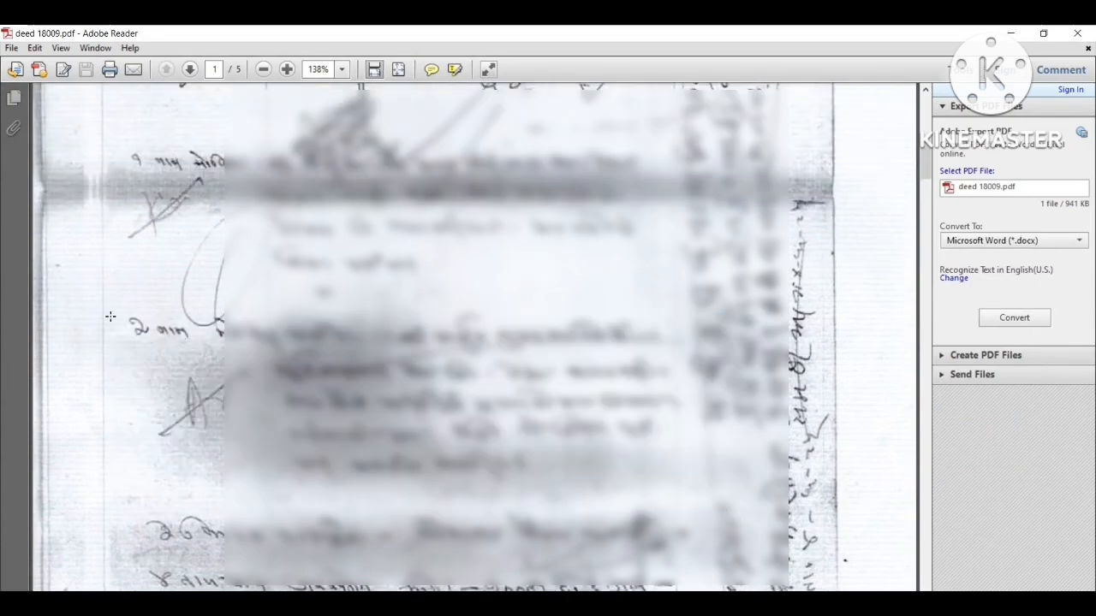
drag(110, 316, 678, 505)
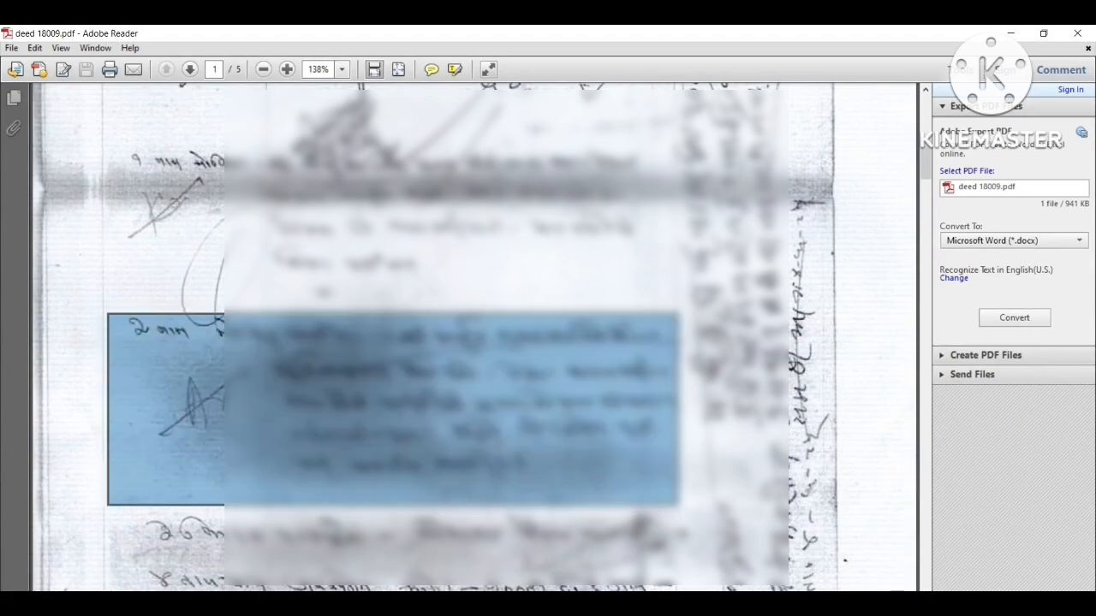
click(538, 346)
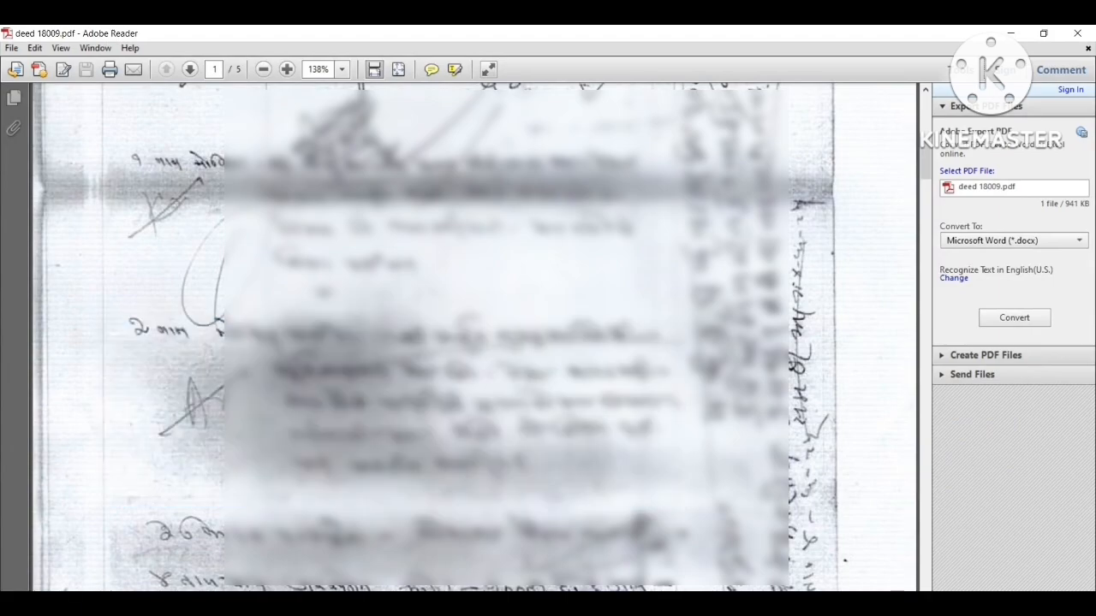
click(561, 339)
click(561, 339)
Step: Return to the mutation form in the browser and enter the buyer's name and the guardian's name in the first row
click(295, 602)
click(342, 561)
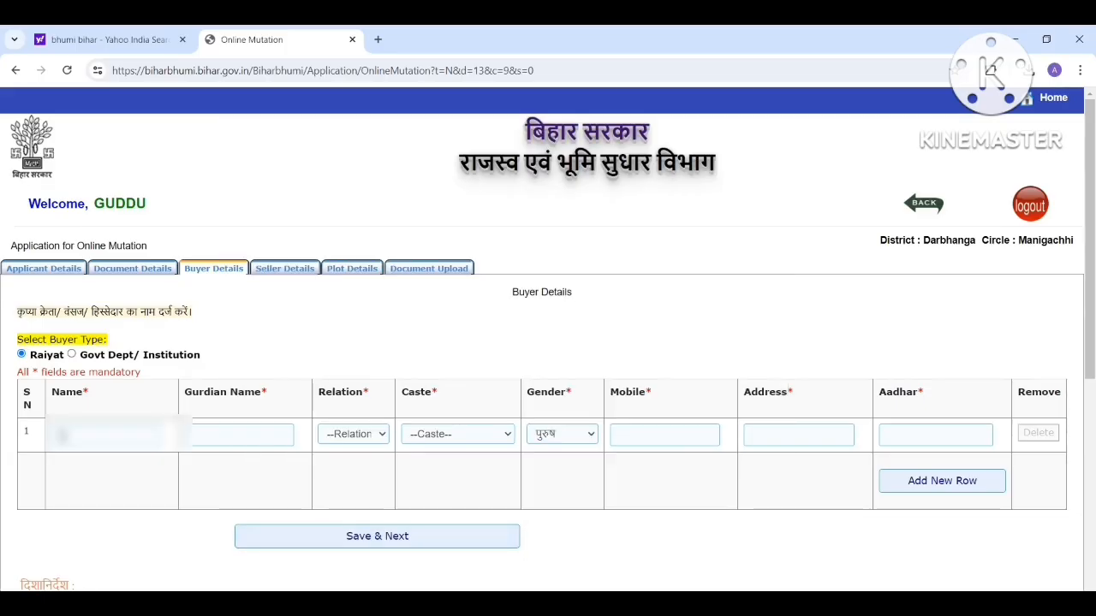
click(64, 436)
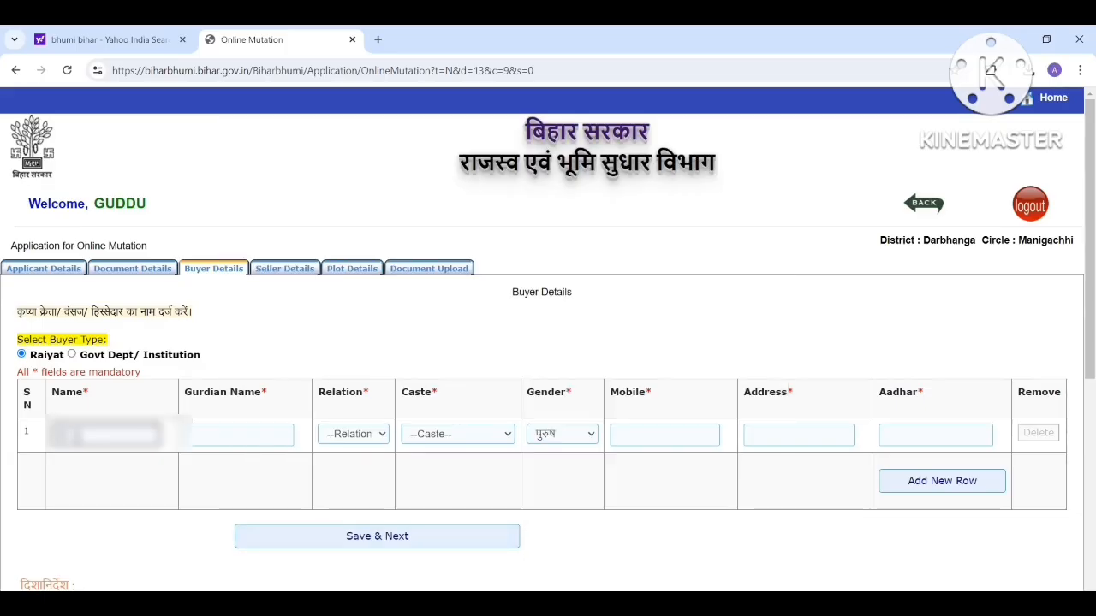
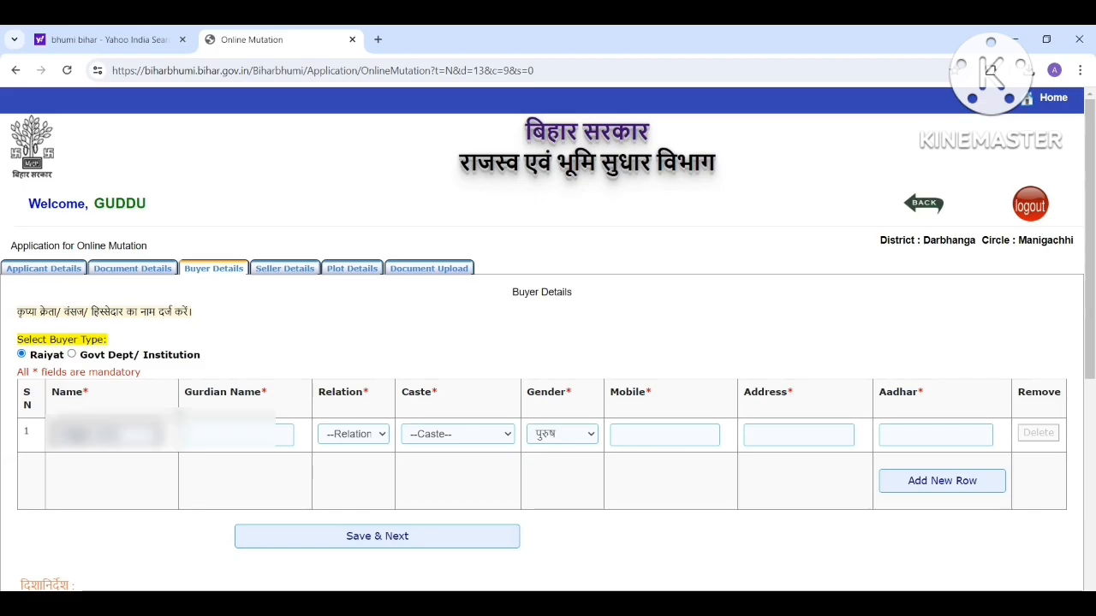
click(218, 437)
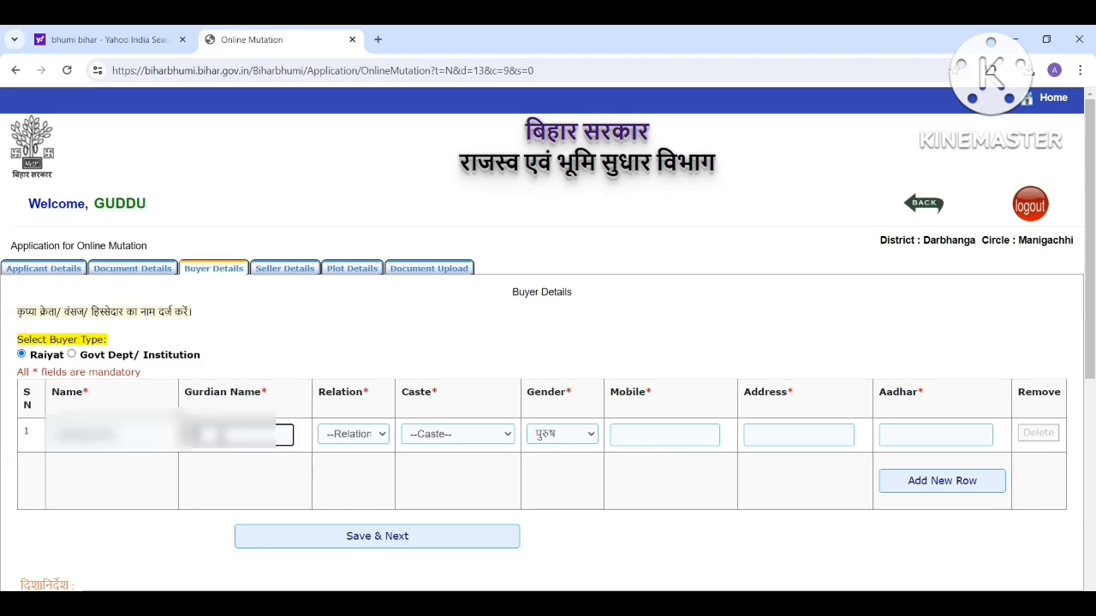
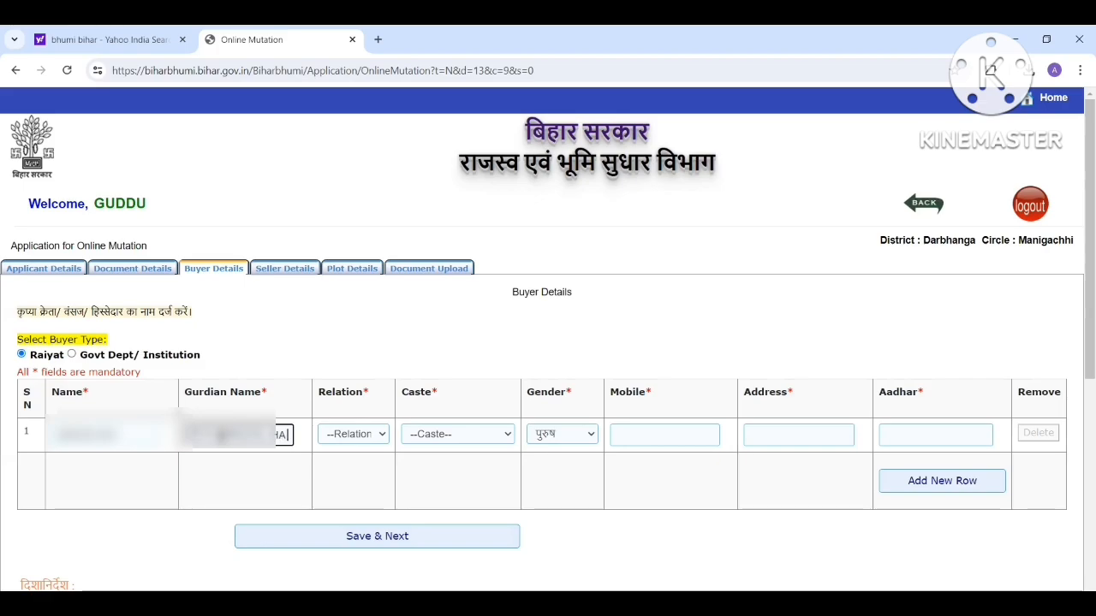
Step: Set the relation in the first buyer row to father (पिता/बाप)
click(355, 434)
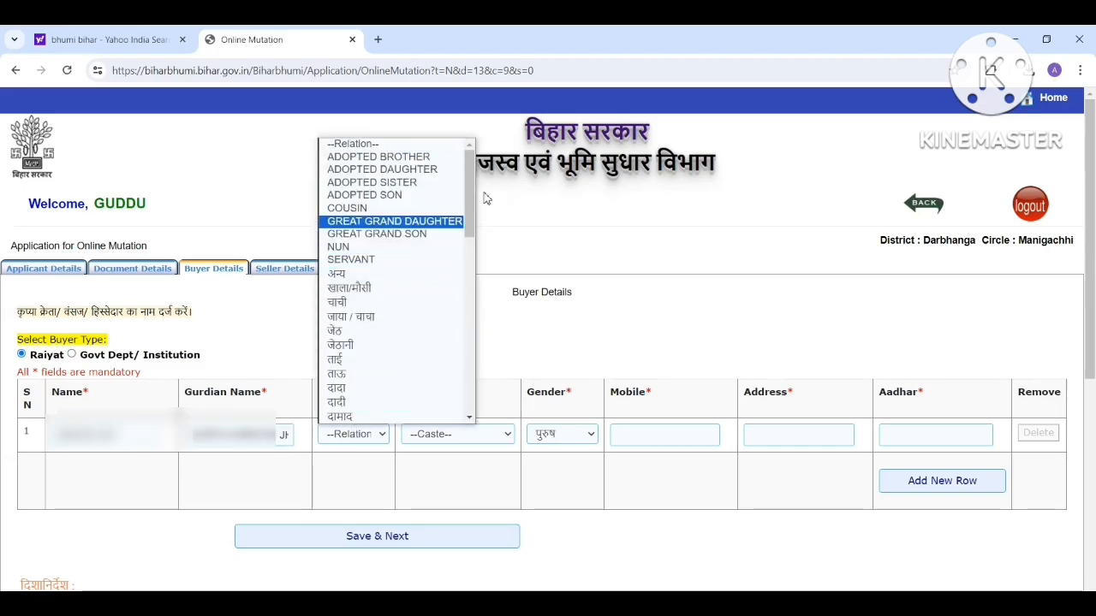
drag(471, 207, 477, 291)
click(400, 332)
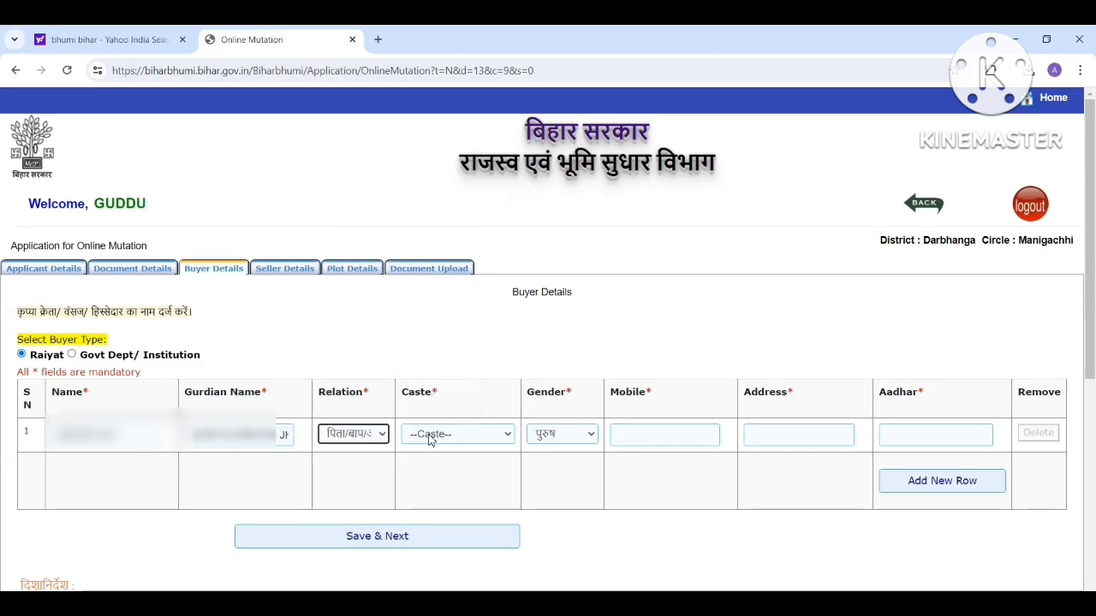
Step: Set the caste in the first buyer row to ब्राम्हण and keep the gender as पुरुष
click(428, 433)
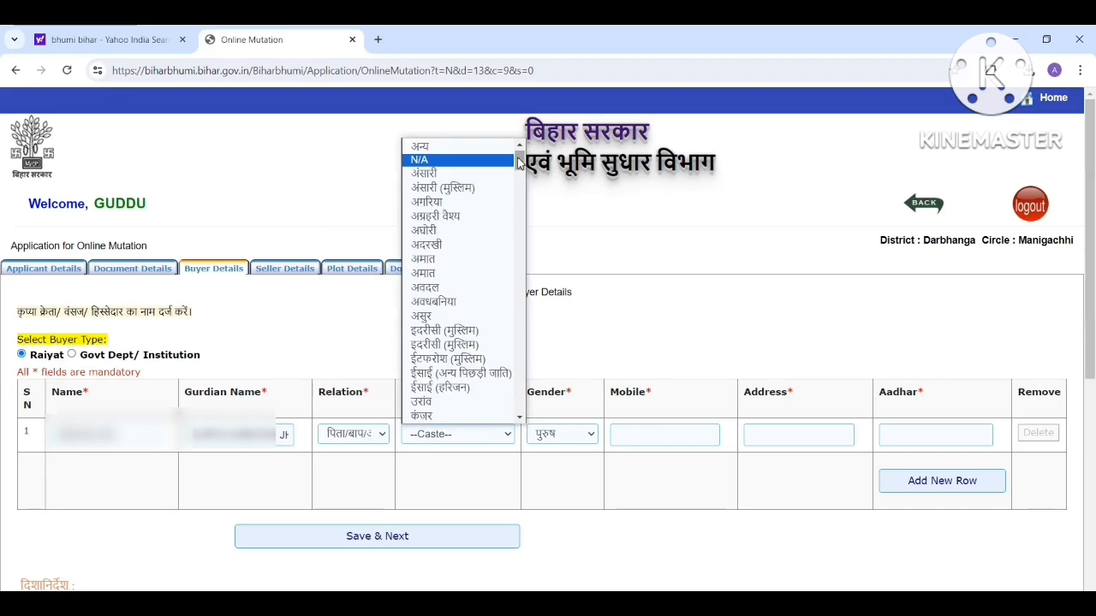
drag(524, 192, 457, 345)
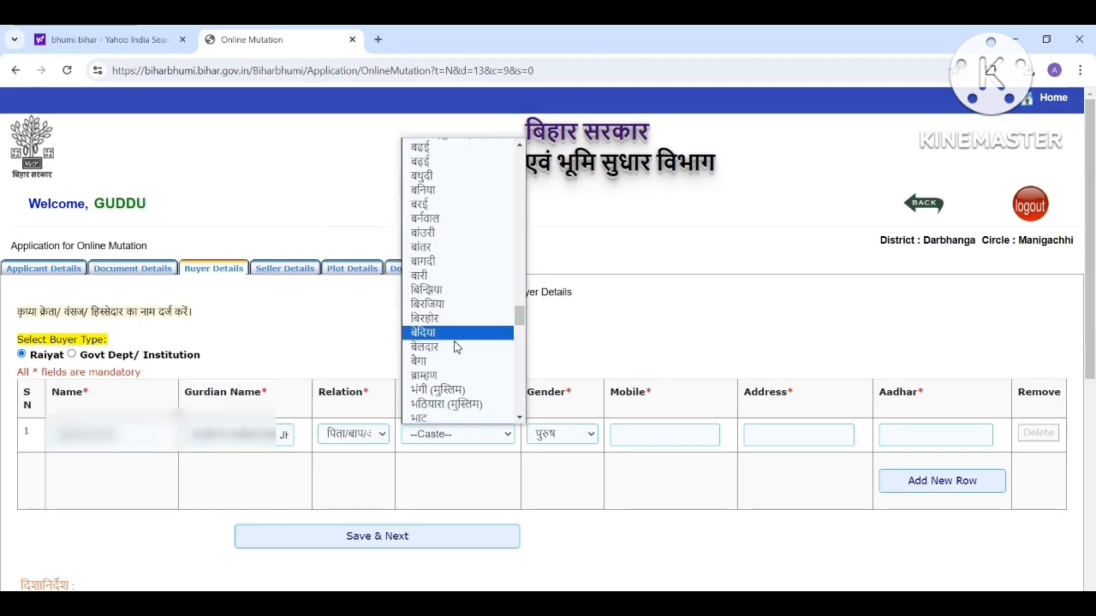
click(427, 385)
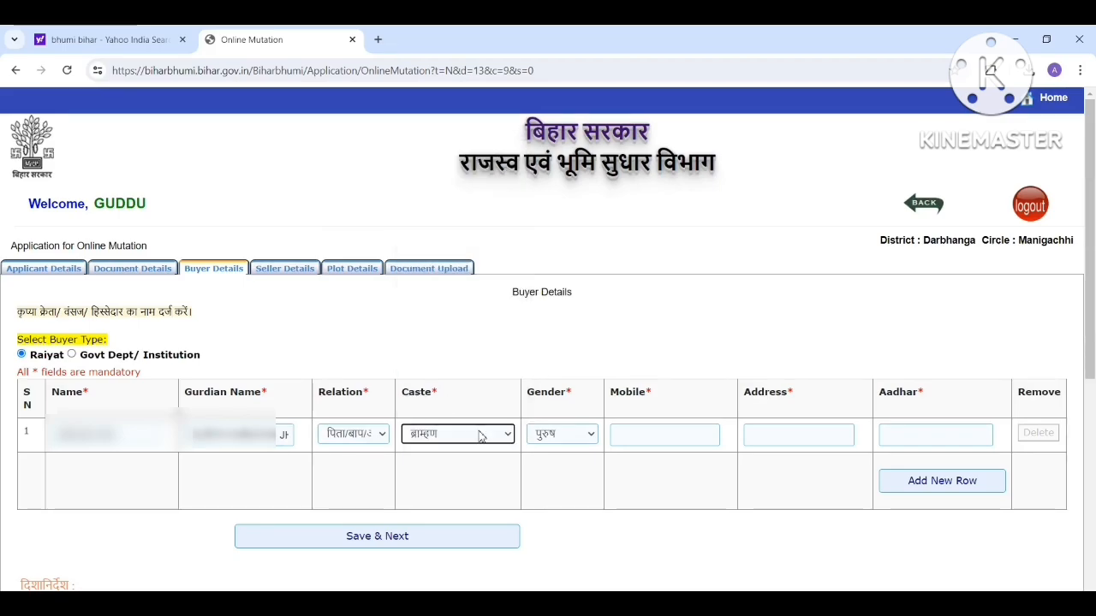
click(562, 441)
click(565, 448)
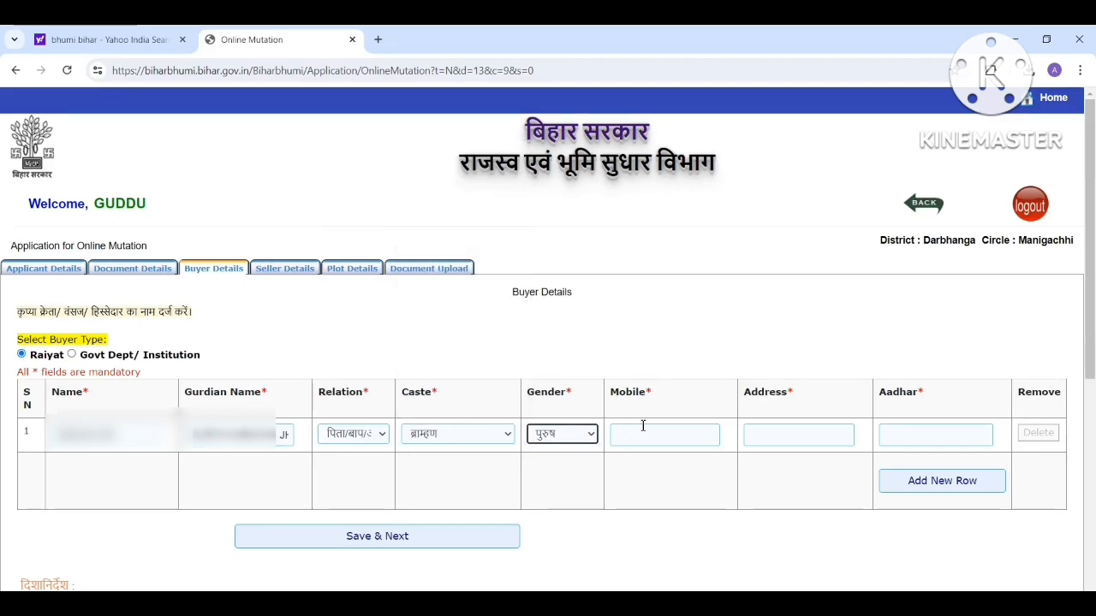
Step: Enter the buyer's mobile number in the first buyer row
click(653, 434)
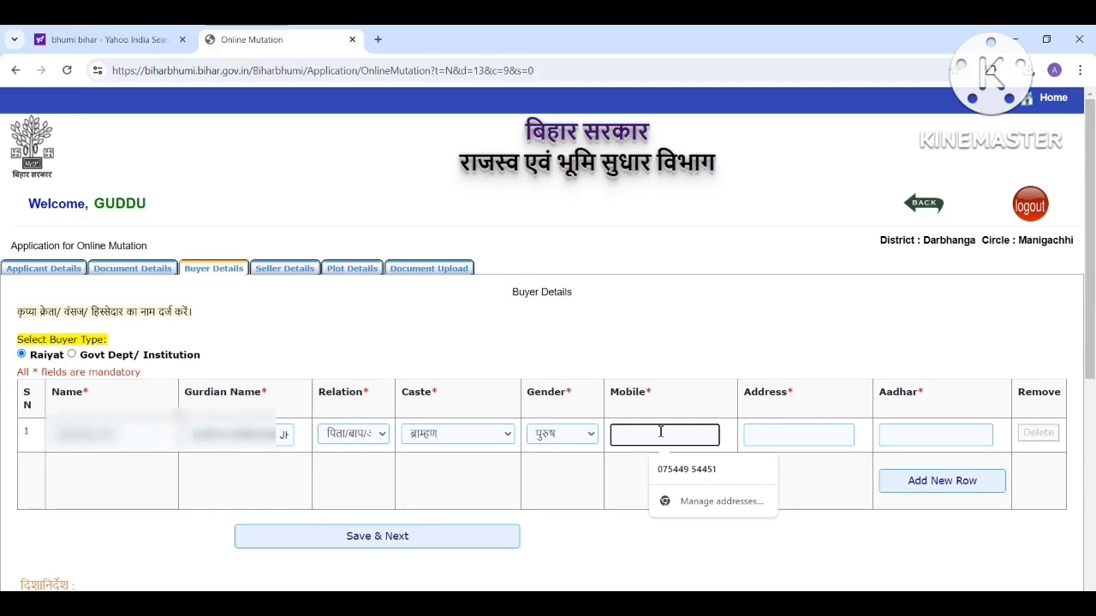
text(999)
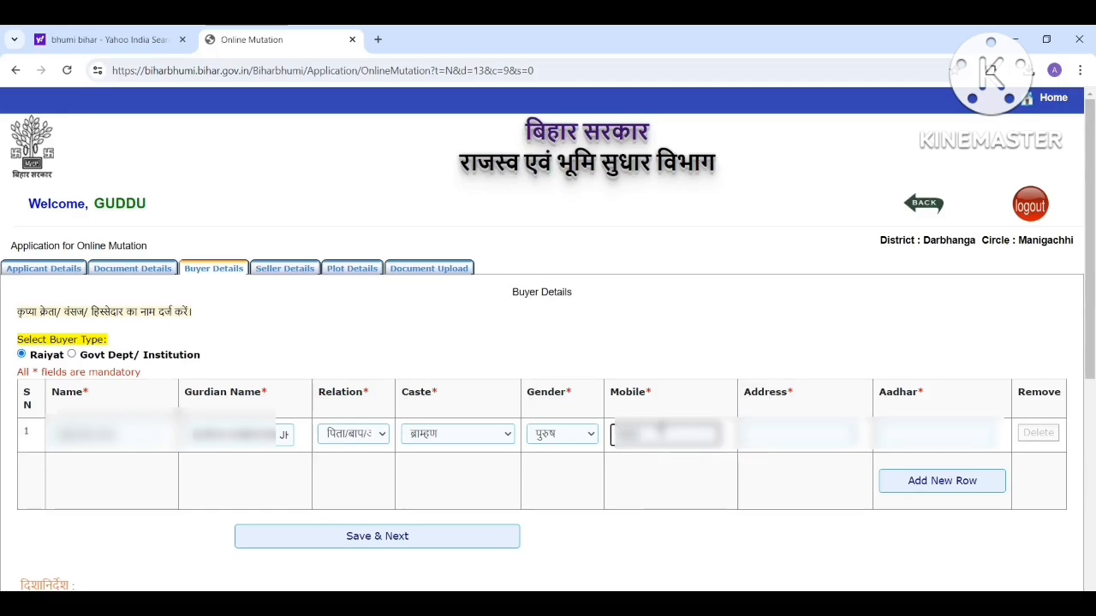
text(9999)
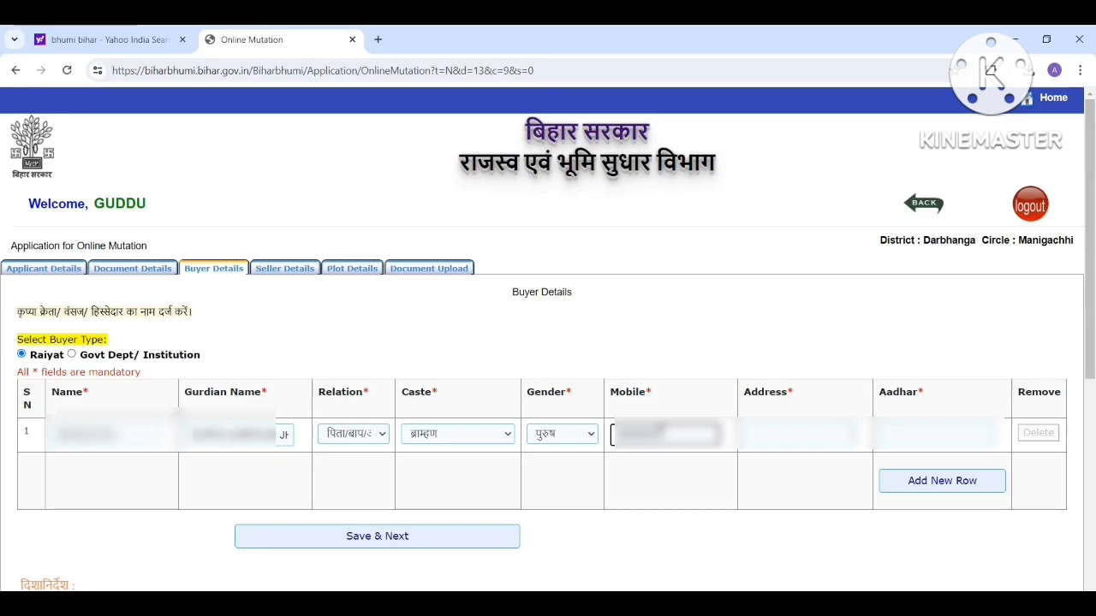
Step: Copy the full present address from the applicant details and paste it as the address in the first buyer row
click(781, 438)
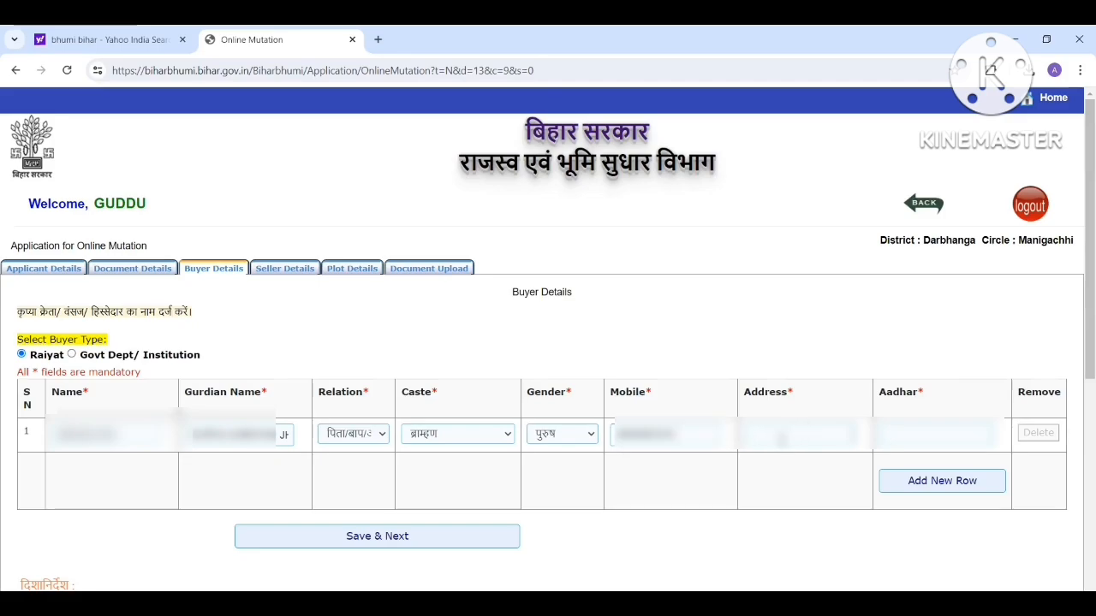
click(28, 270)
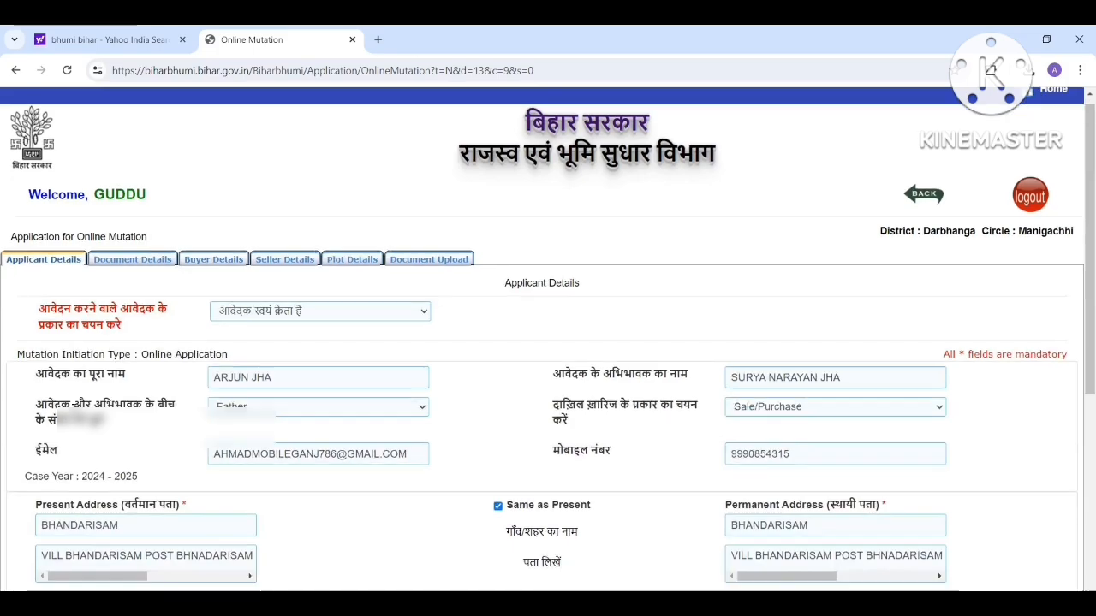
scroll(40, 498, down, 1)
drag(39, 498, 325, 528)
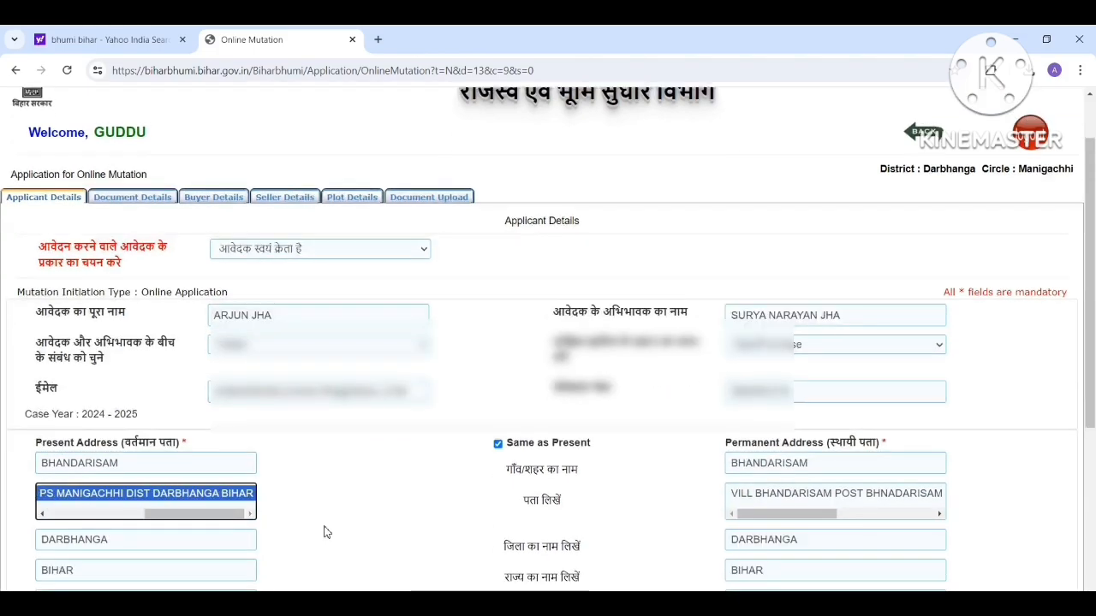
click(213, 197)
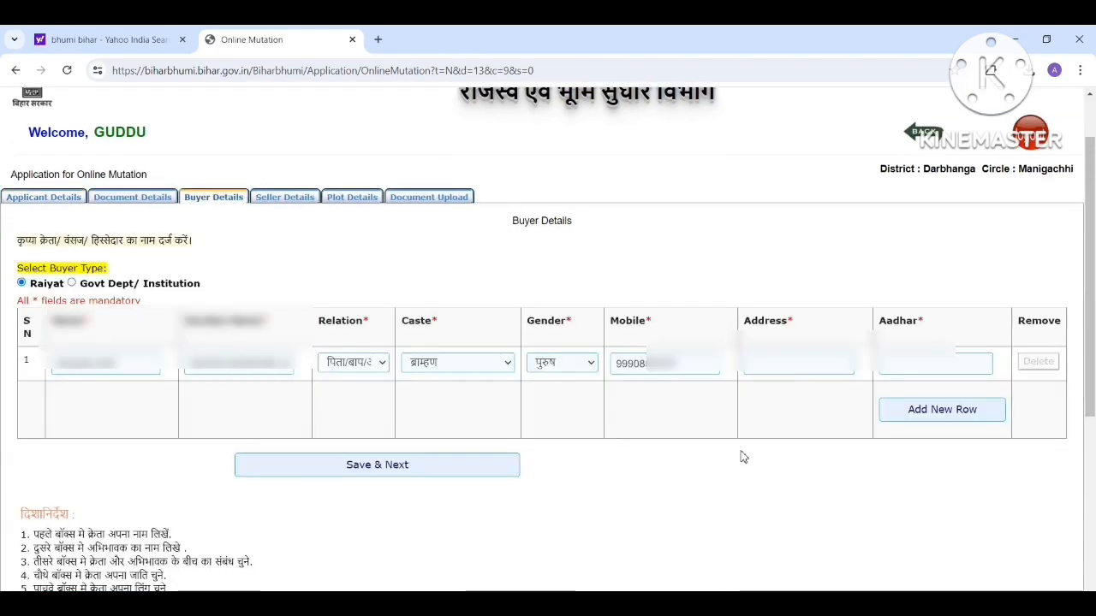
click(777, 359)
key(ctrl+v)
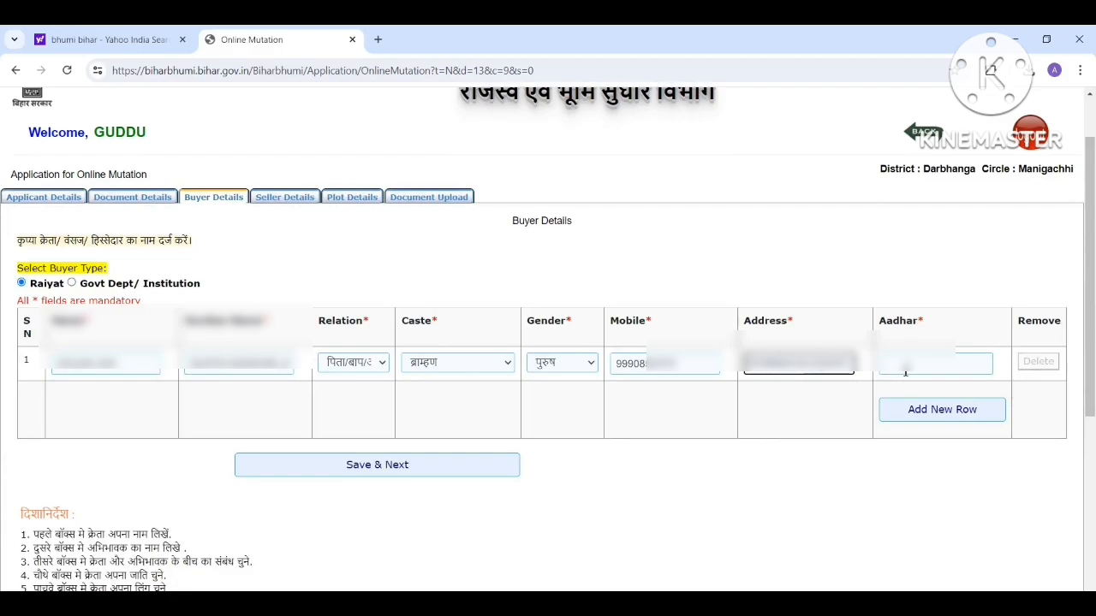
Step: Enter the buyer's Aadhaar number in the first buyer row and save the buyer details
click(909, 363)
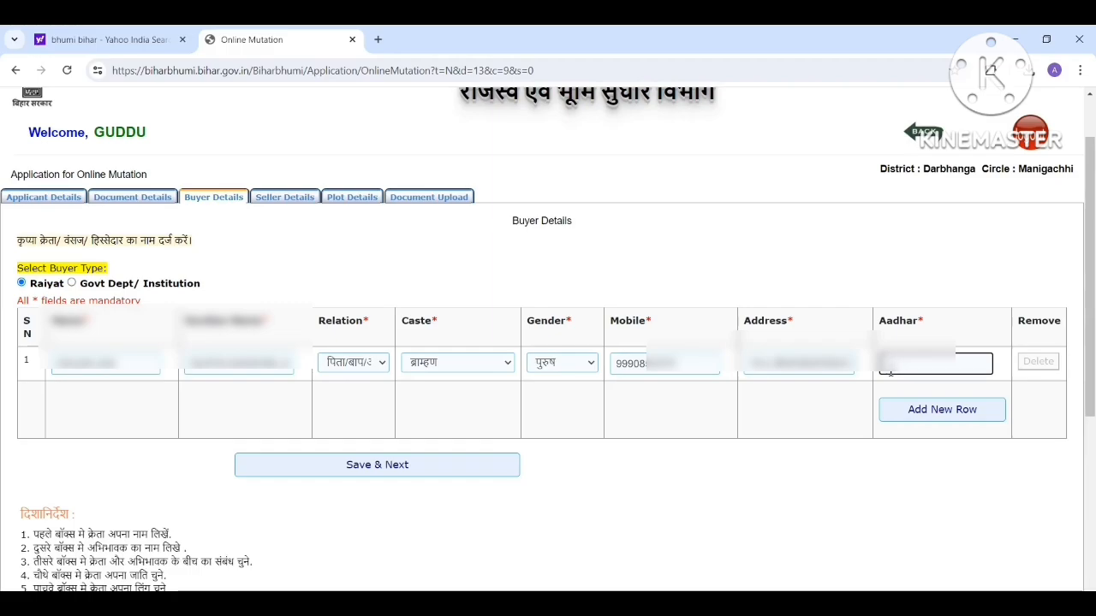
text(00)
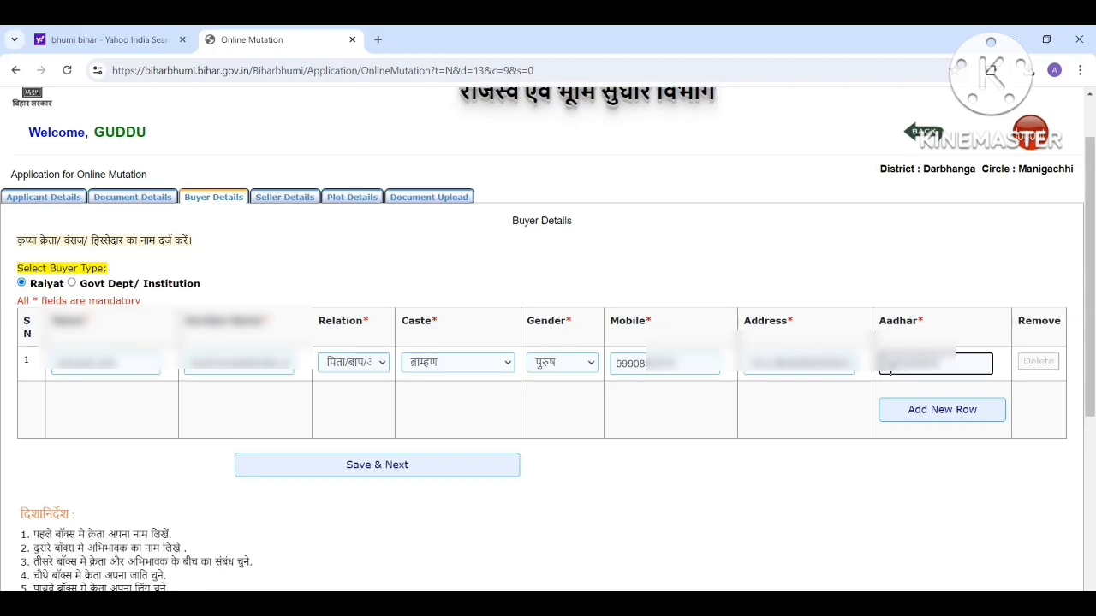
text(00)
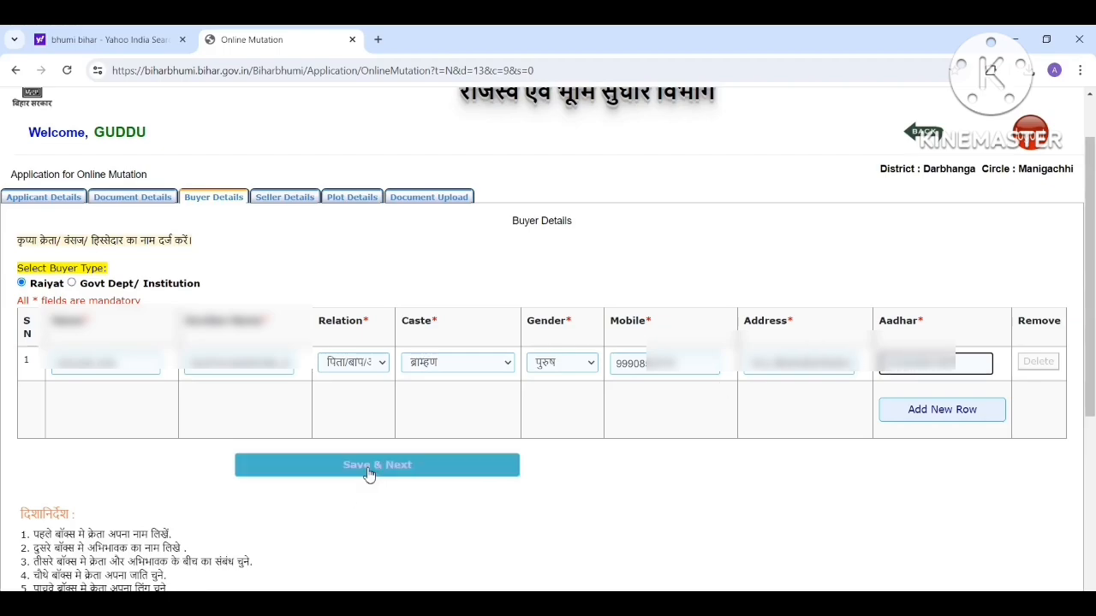
click(367, 466)
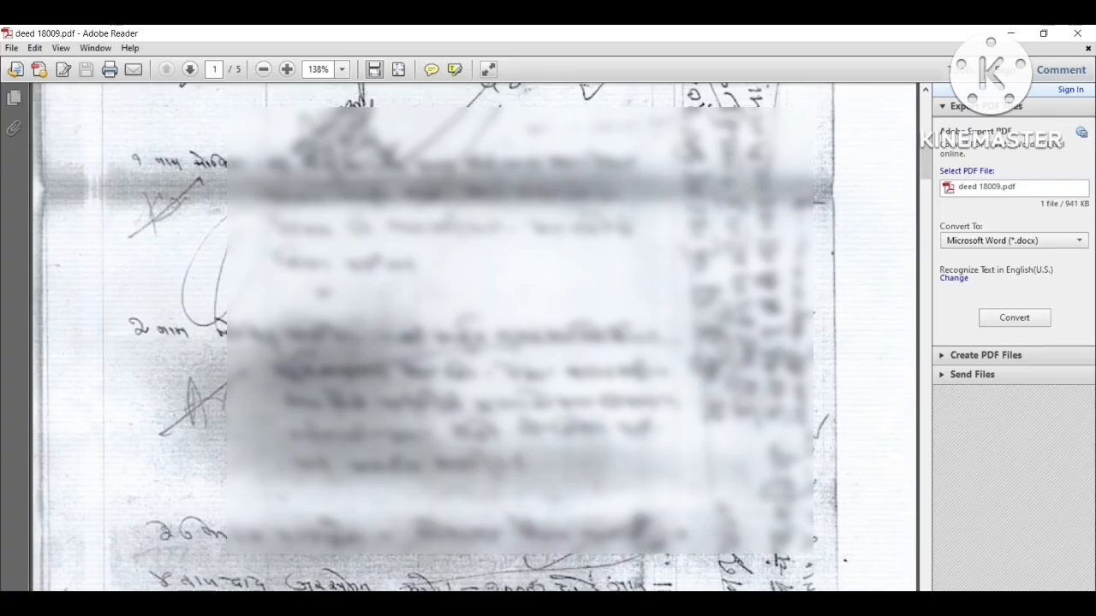
Step: Switch to deed 18009.pdf in Adobe Reader and examine the first entry on page 1 for the seller's details
scroll(157, 268, up, 3)
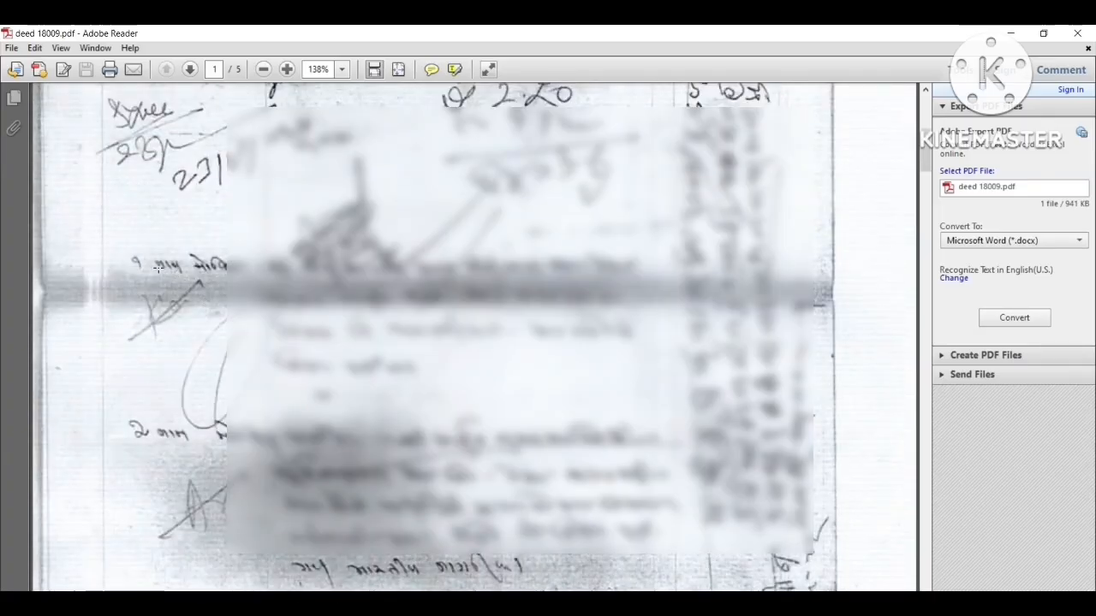
drag(149, 254, 651, 398)
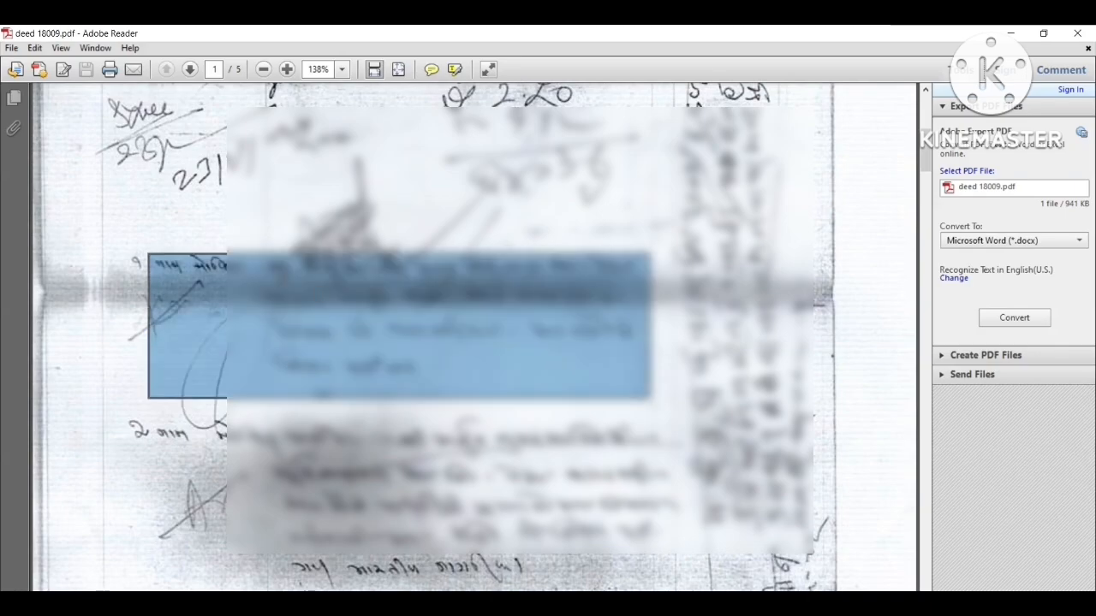
click(339, 282)
drag(281, 274, 426, 289)
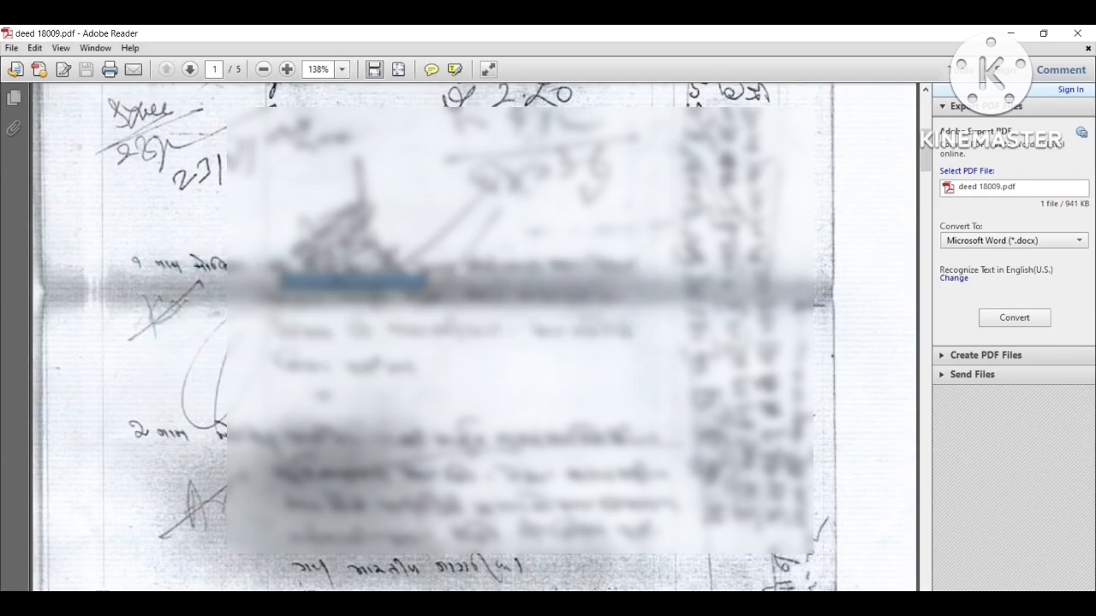
click(355, 300)
click(355, 306)
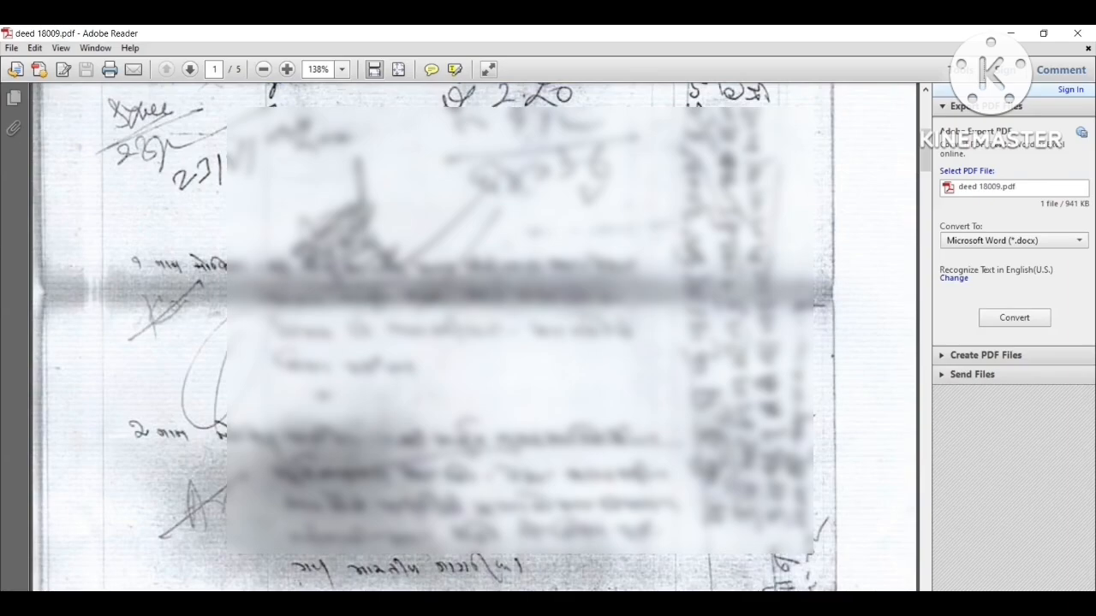
Step: Return to the mutation form in the browser and enter the seller's name and the guardian's name in the first seller row
click(295, 603)
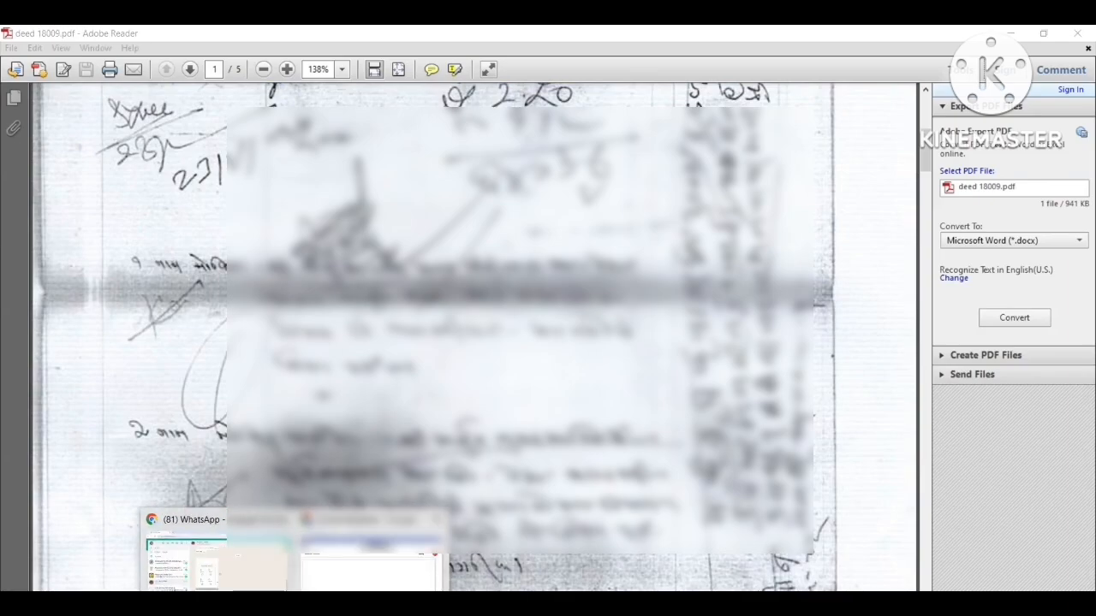
click(342, 574)
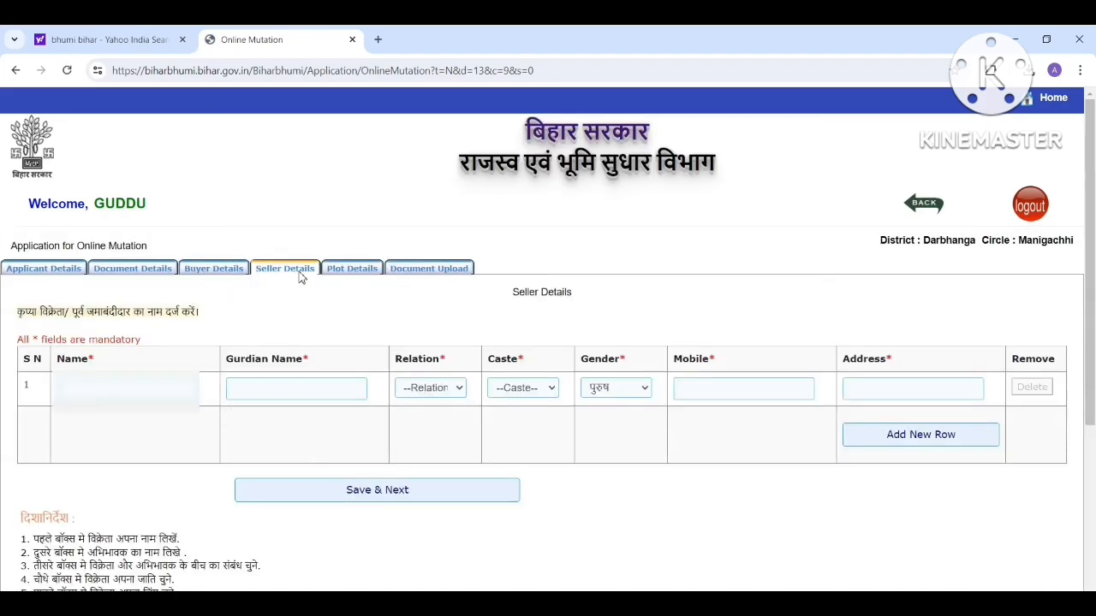
click(85, 389)
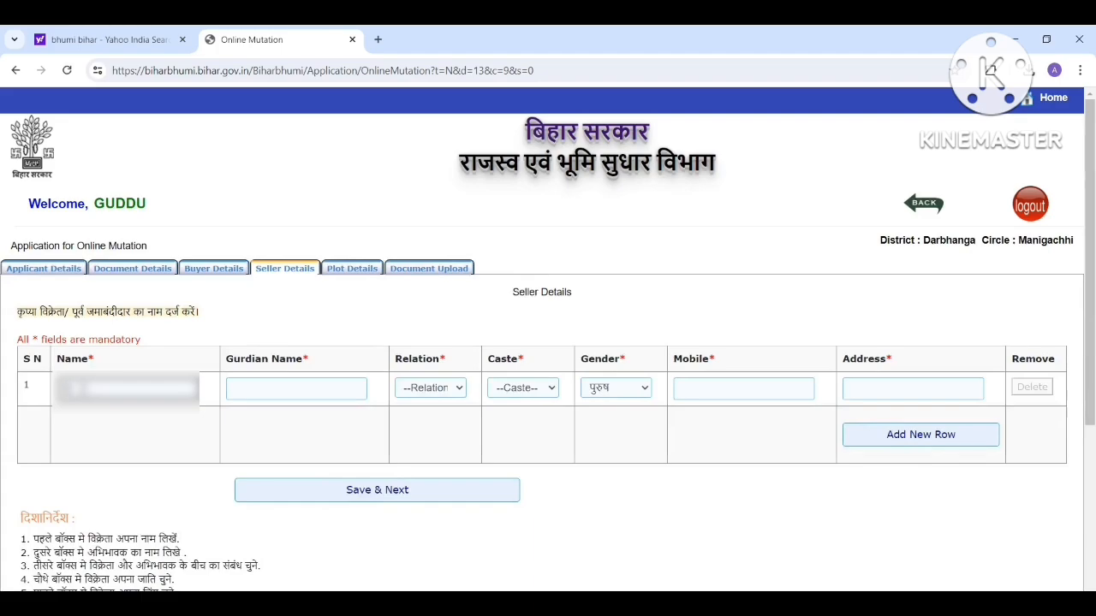
text(...)
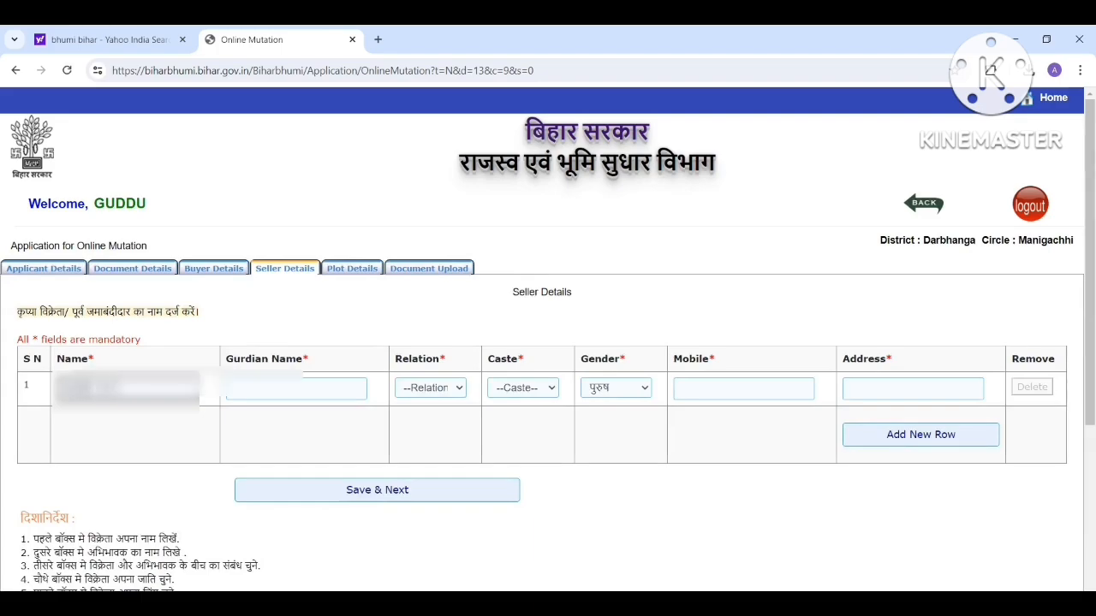
click(266, 390)
text(...)
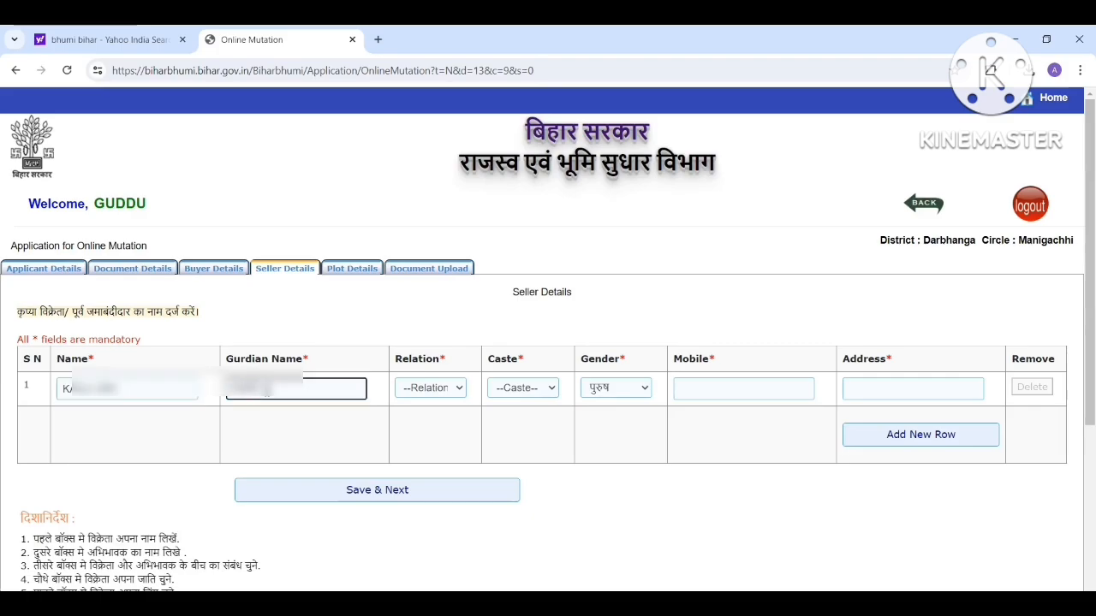
text(...)
text(HA)
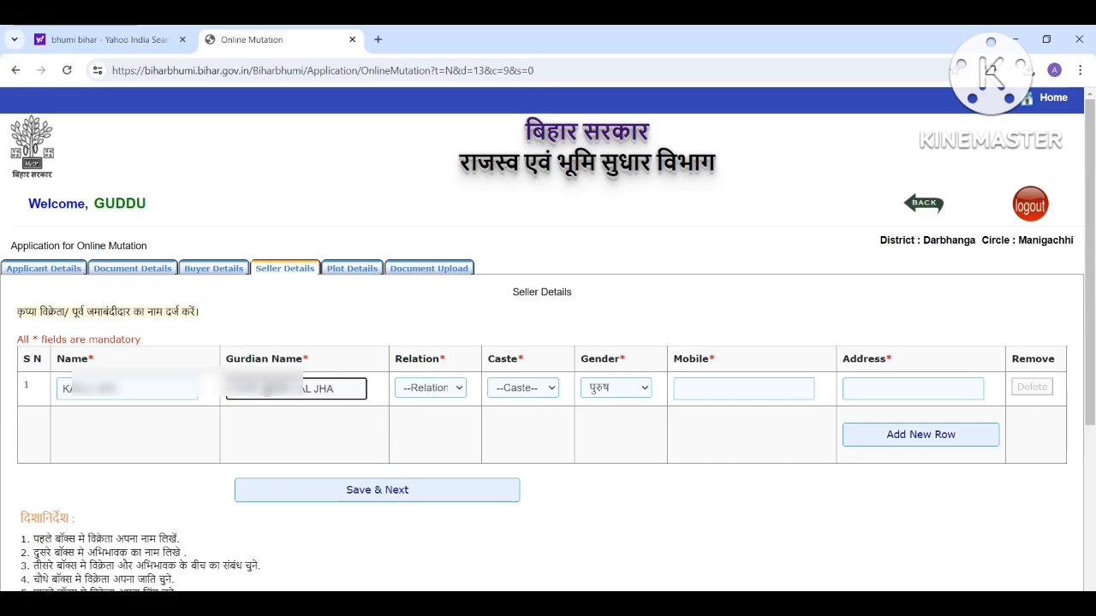
Step: Set the relation in the first seller row to father (पिता/बाप) and the caste to ब्राम्हण
click(434, 393)
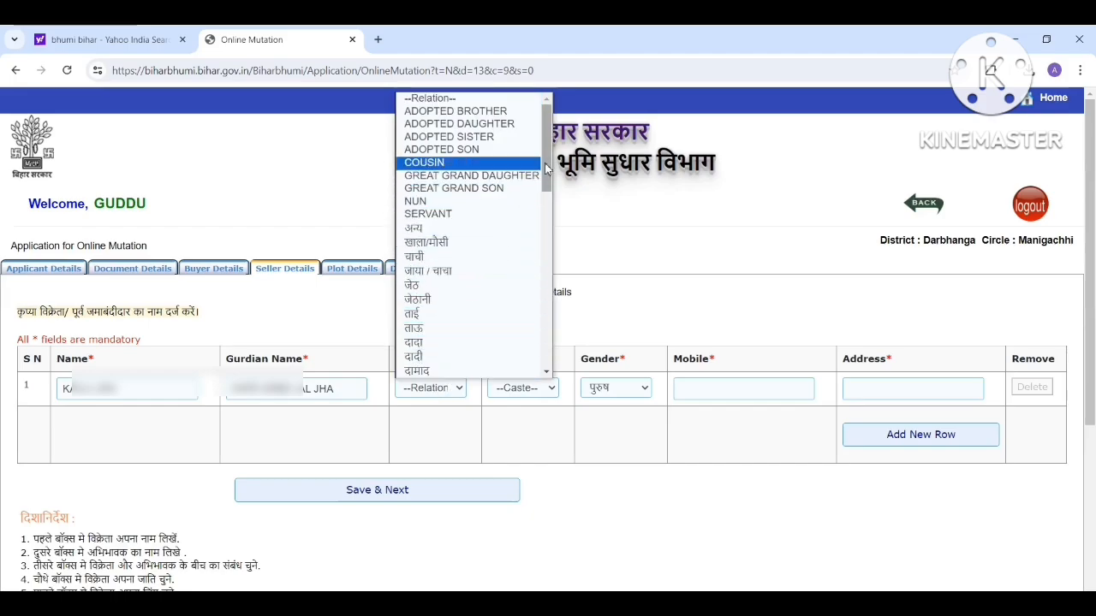
drag(546, 169, 541, 263)
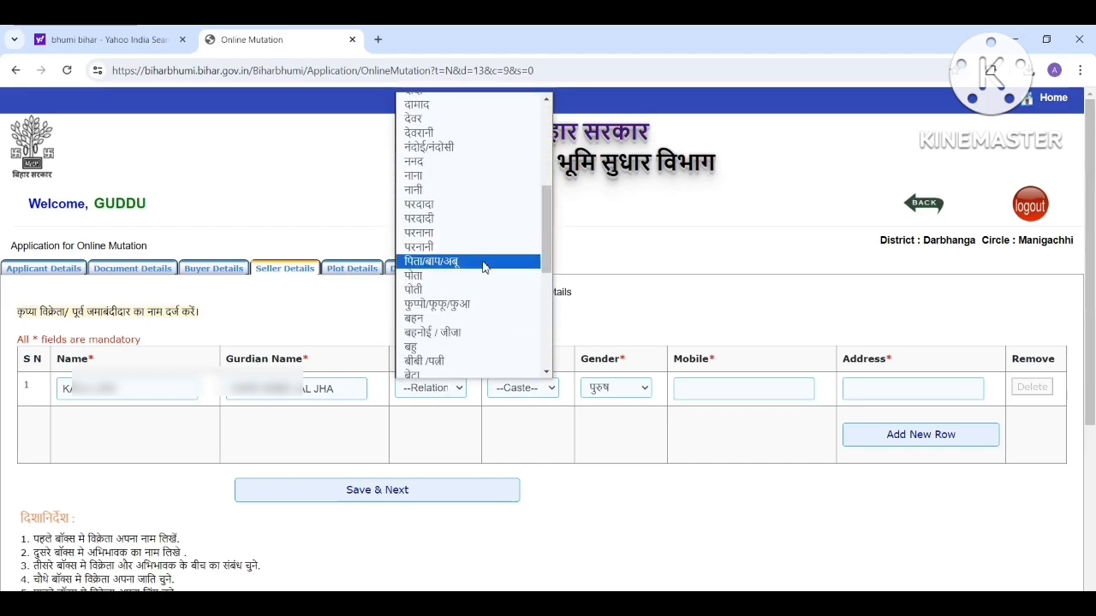
click(483, 261)
click(521, 388)
scroll(606, 114, down, 1)
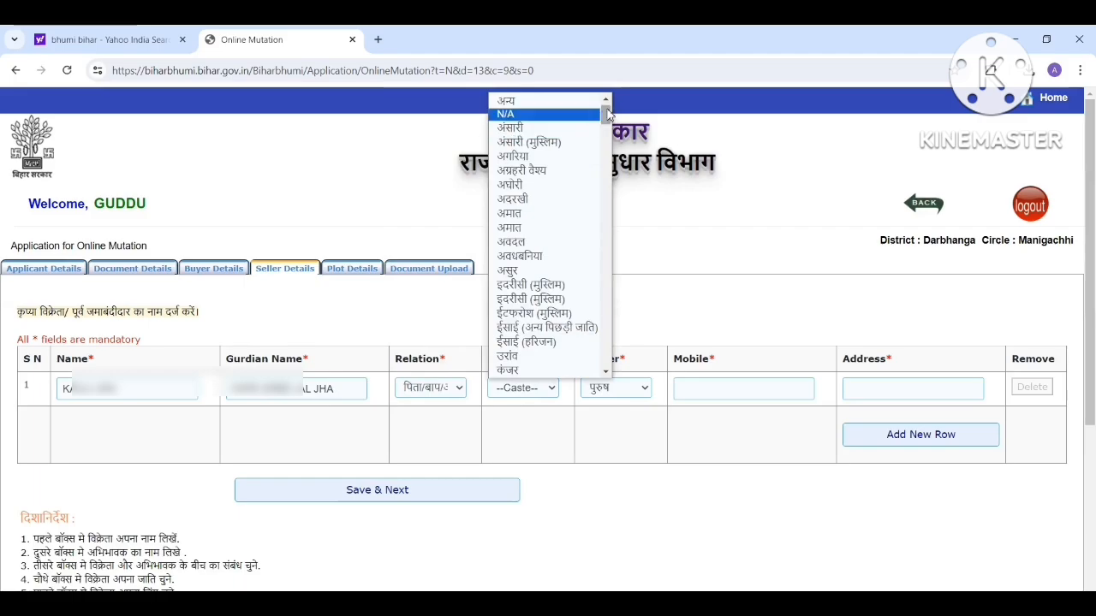
drag(608, 114, 608, 272)
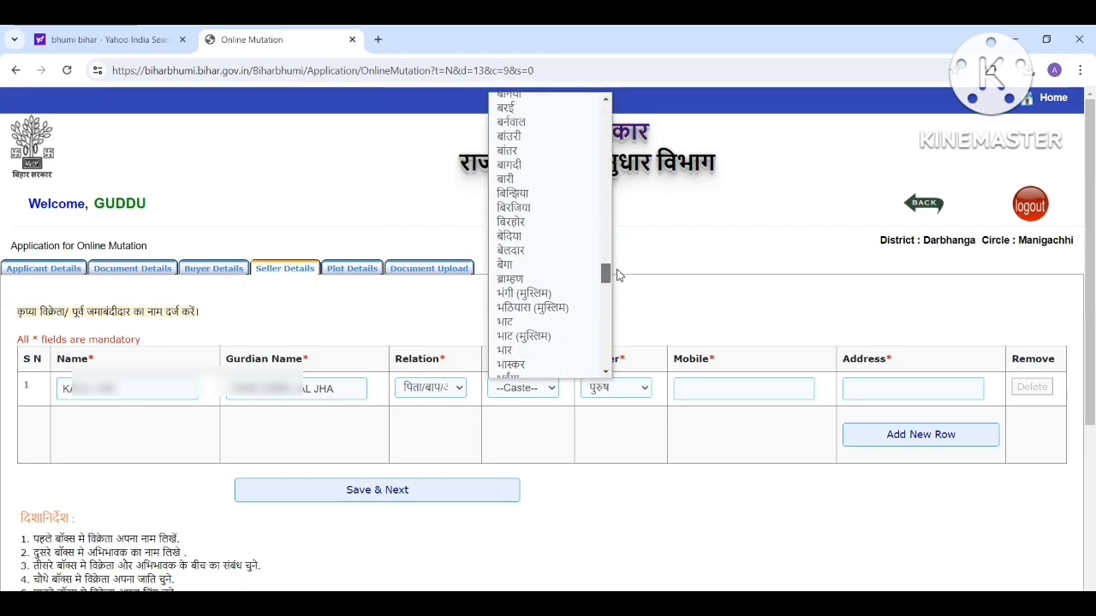
click(540, 287)
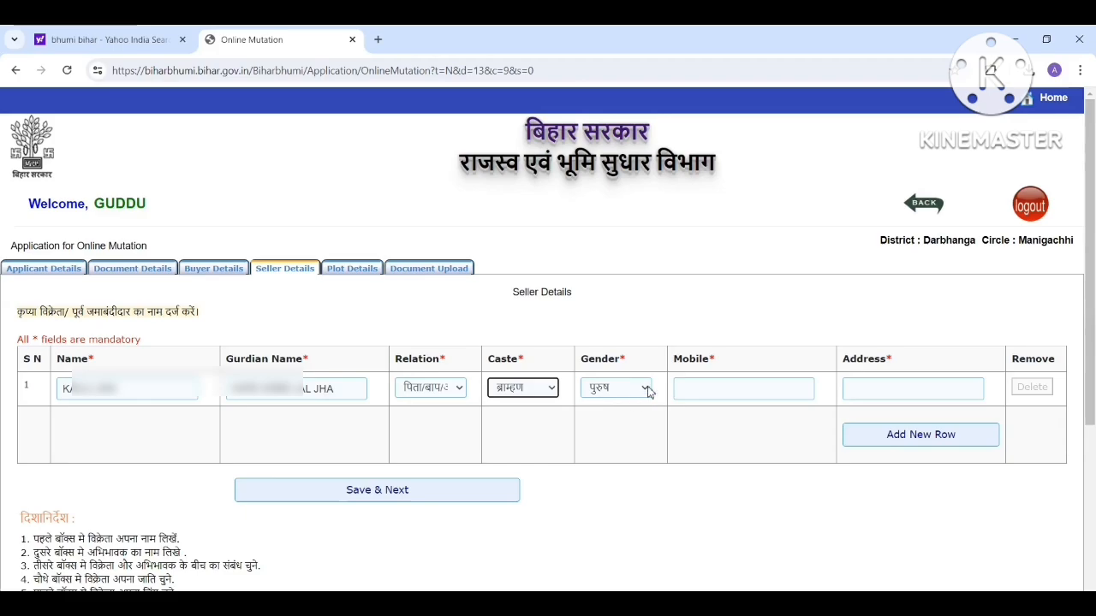
Step: Enter the seller's mobile number in the first seller row
click(733, 387)
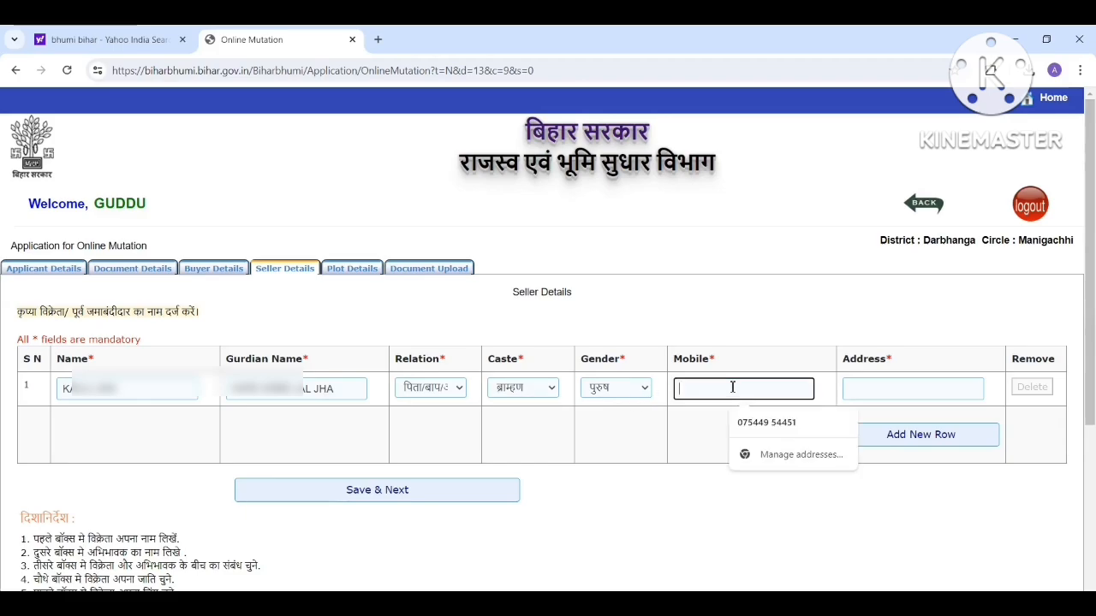
text(99)
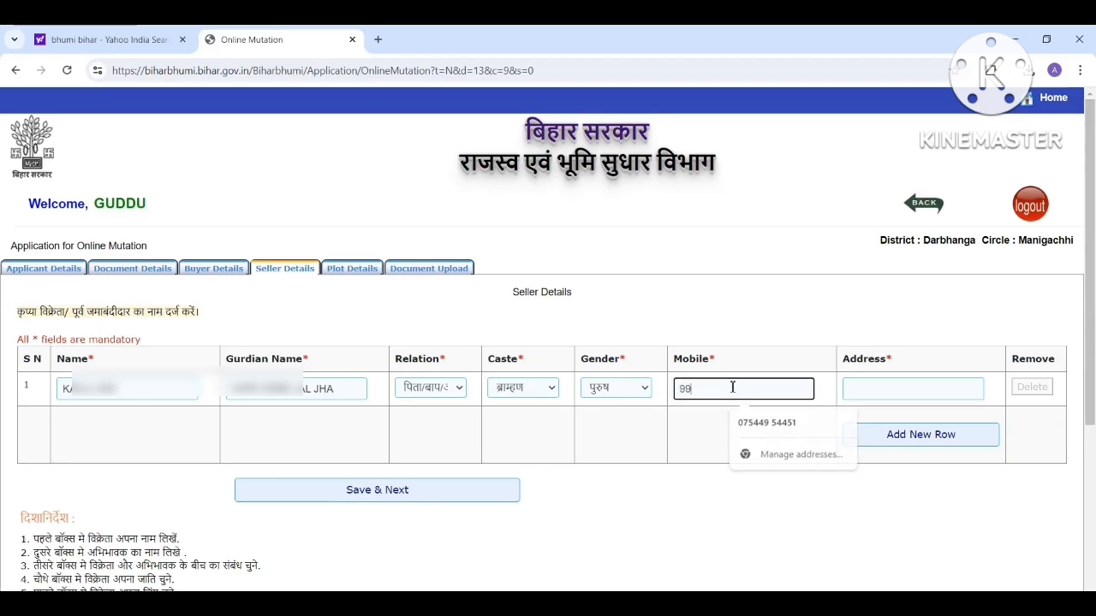
text(???)
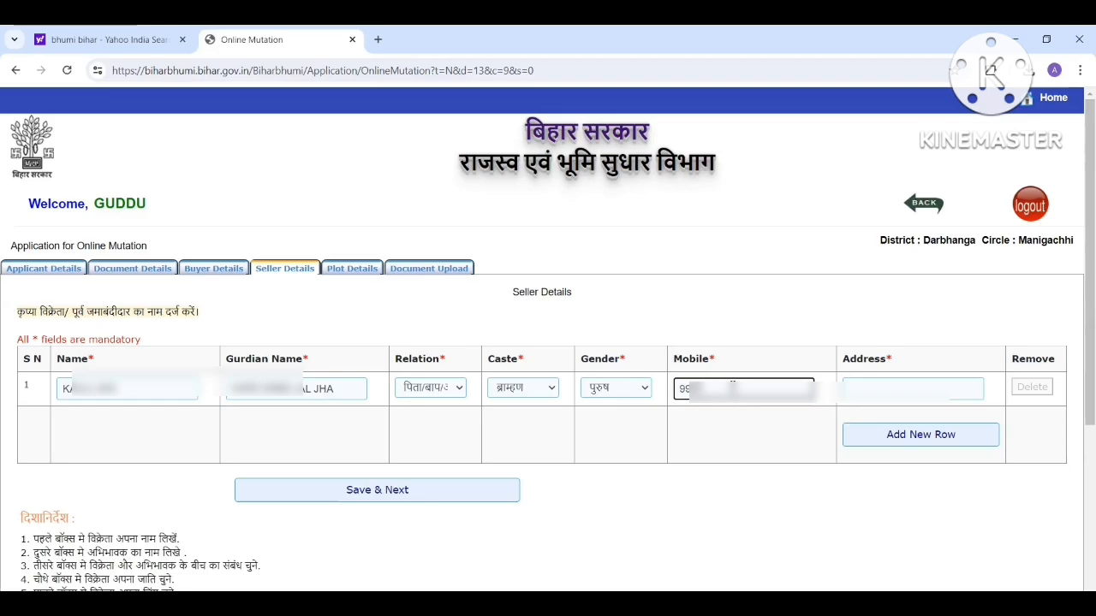
text(????)
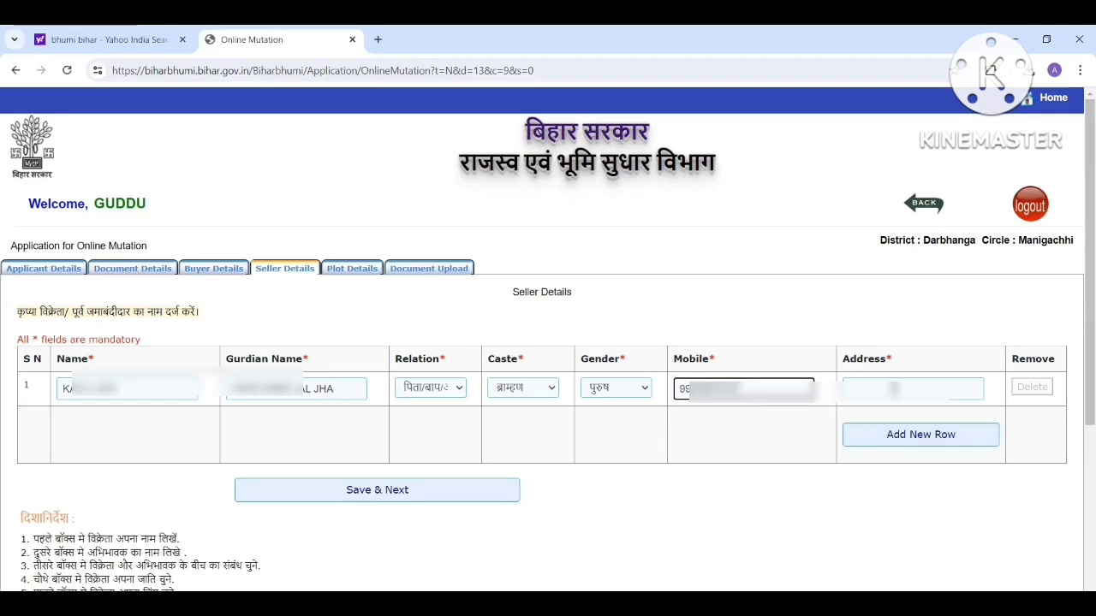
Step: Enter the seller's address in the first seller row and save the seller details to continue to the plot details
click(894, 389)
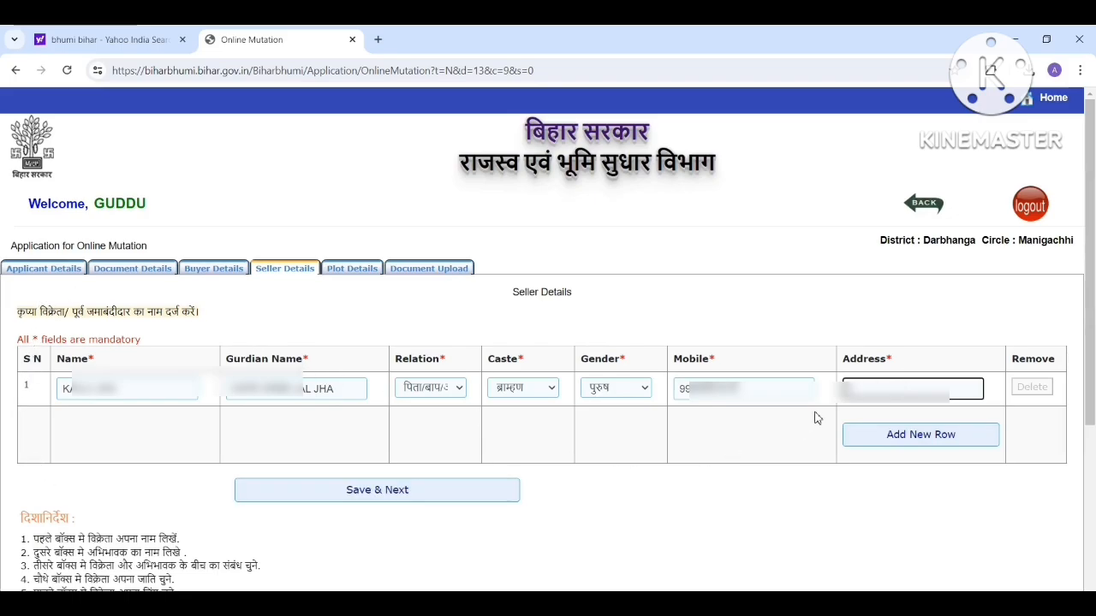
key(ctrl+v)
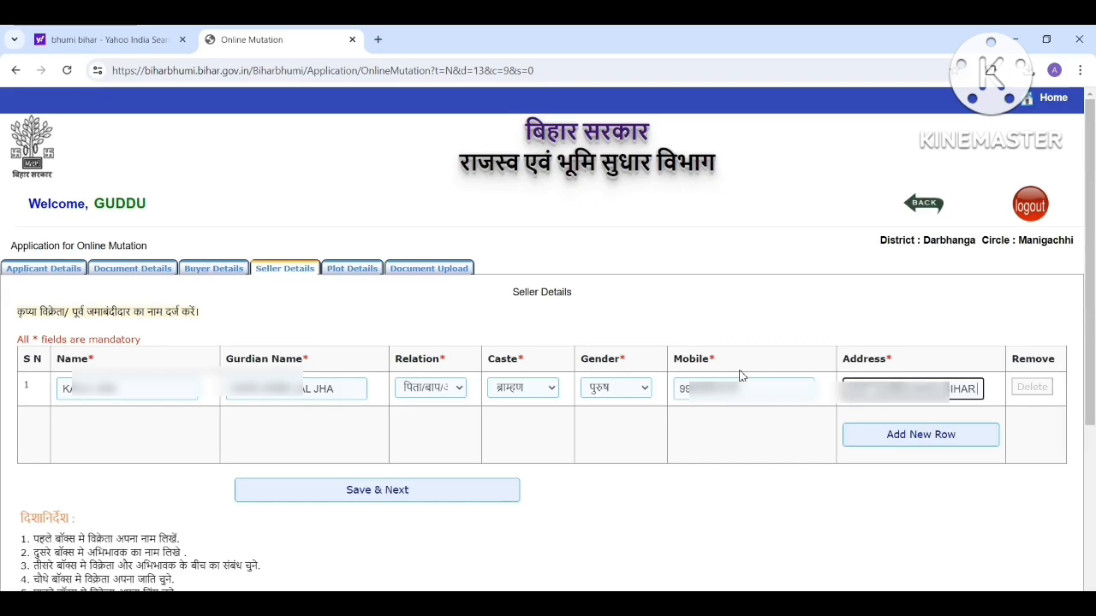
click(569, 496)
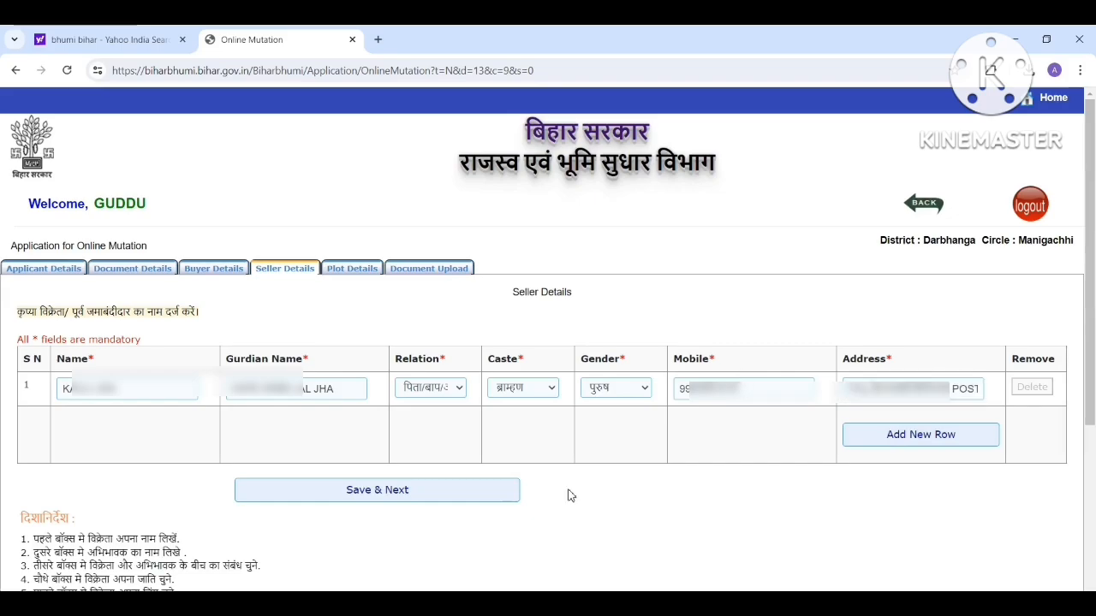
click(380, 495)
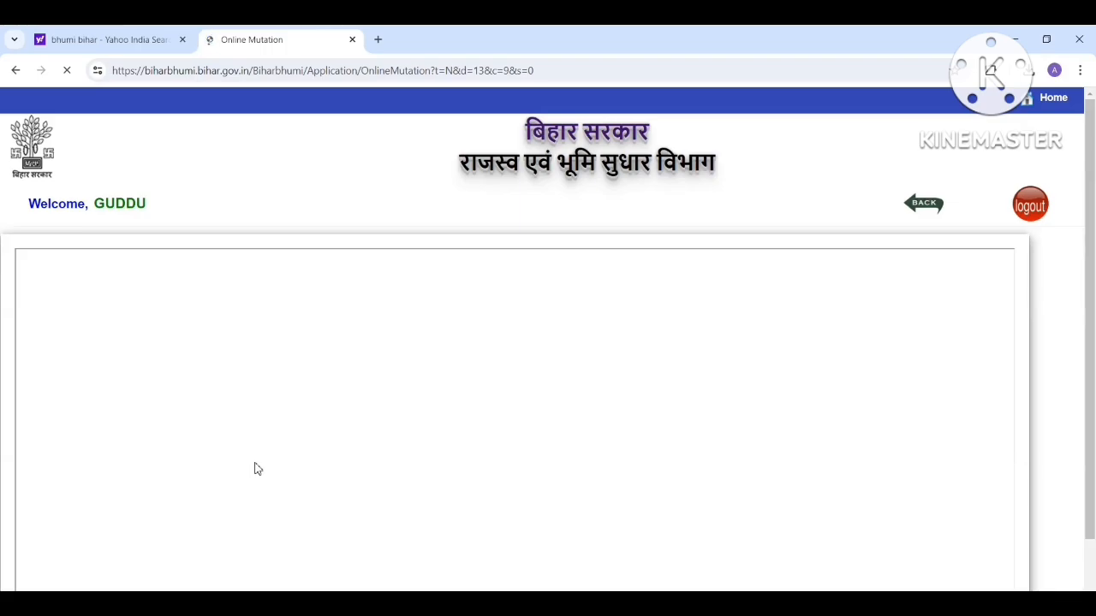
Step: Set the plot's Halka to भण्डारीसम and its Rev.Thana - Mauja to भण्डारीसम (182)
scroll(285, 443, down, 1)
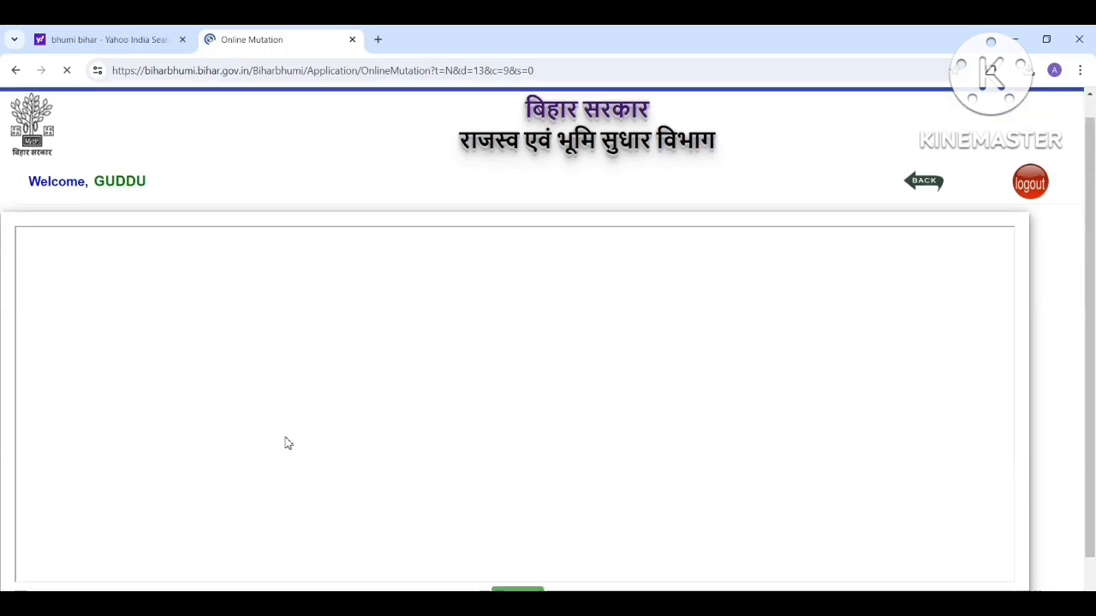
scroll(286, 443, down, 2)
scroll(326, 459, up, 3)
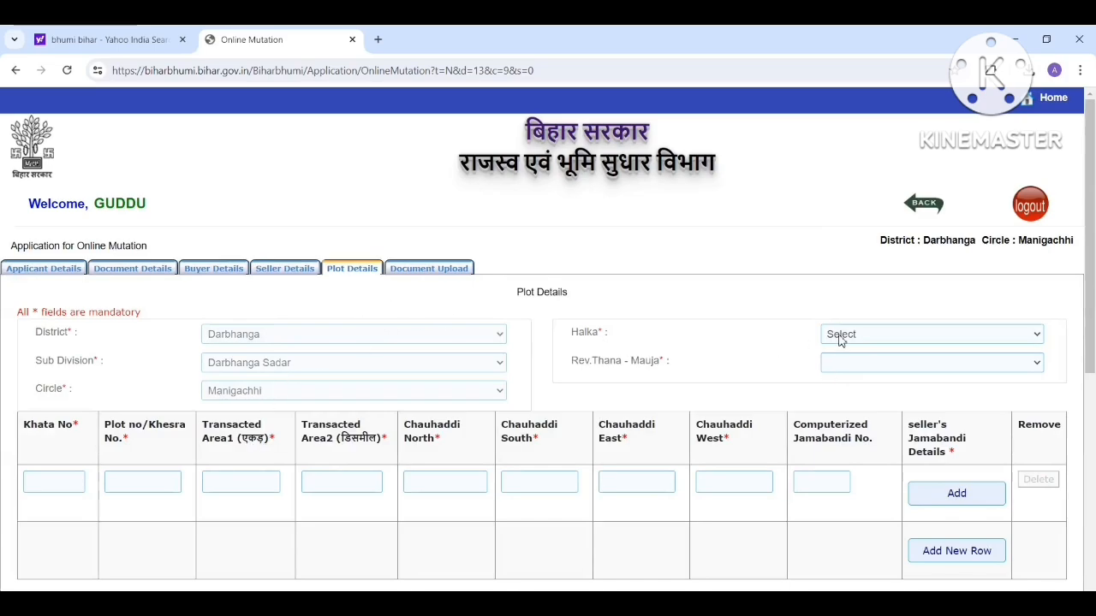
click(876, 339)
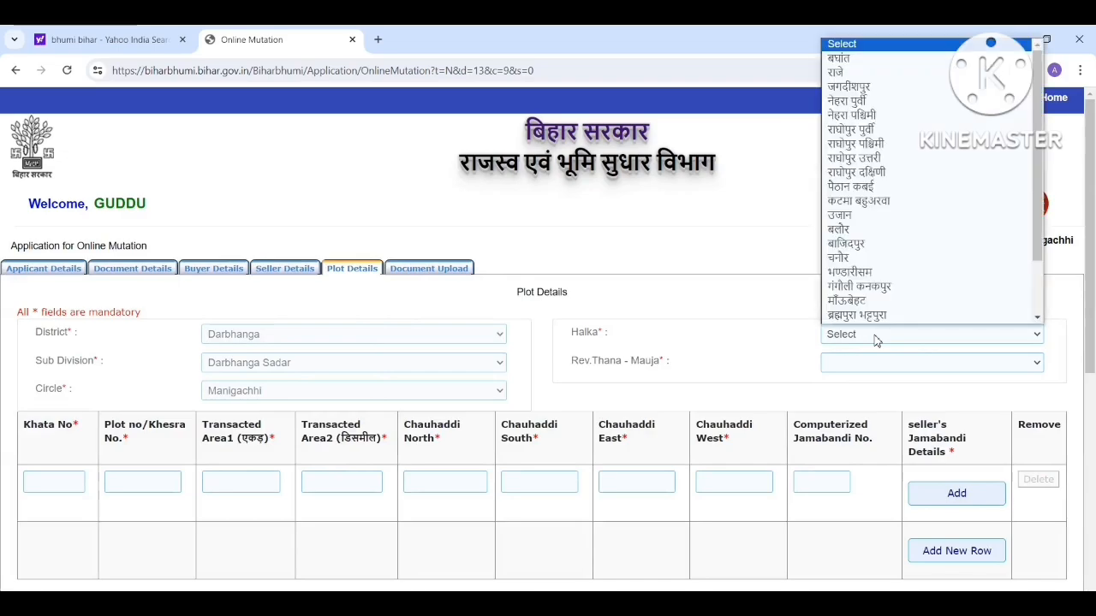
click(872, 272)
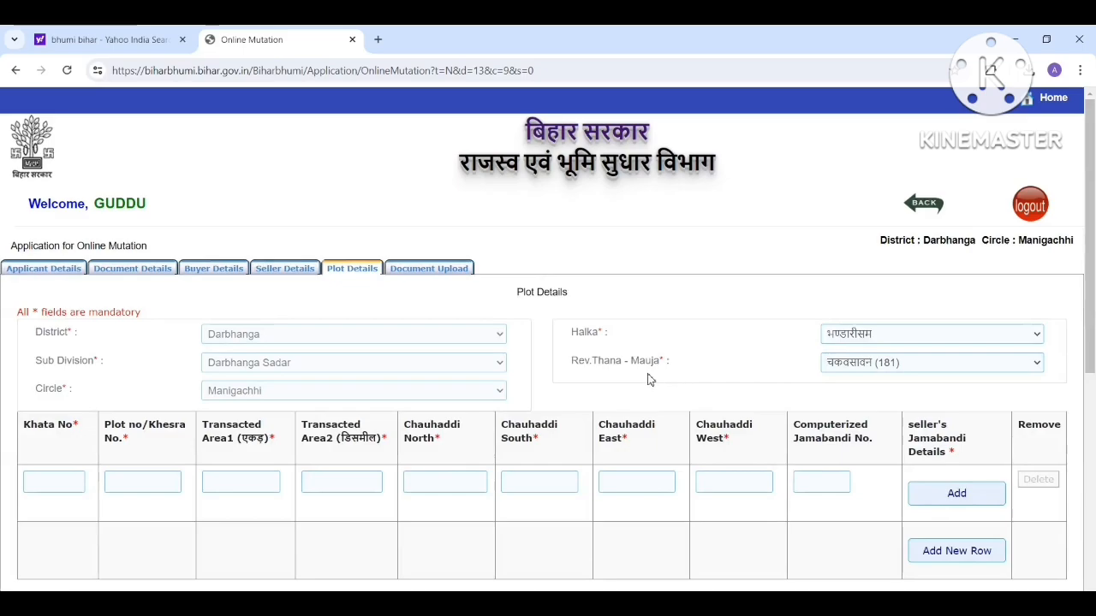
click(849, 364)
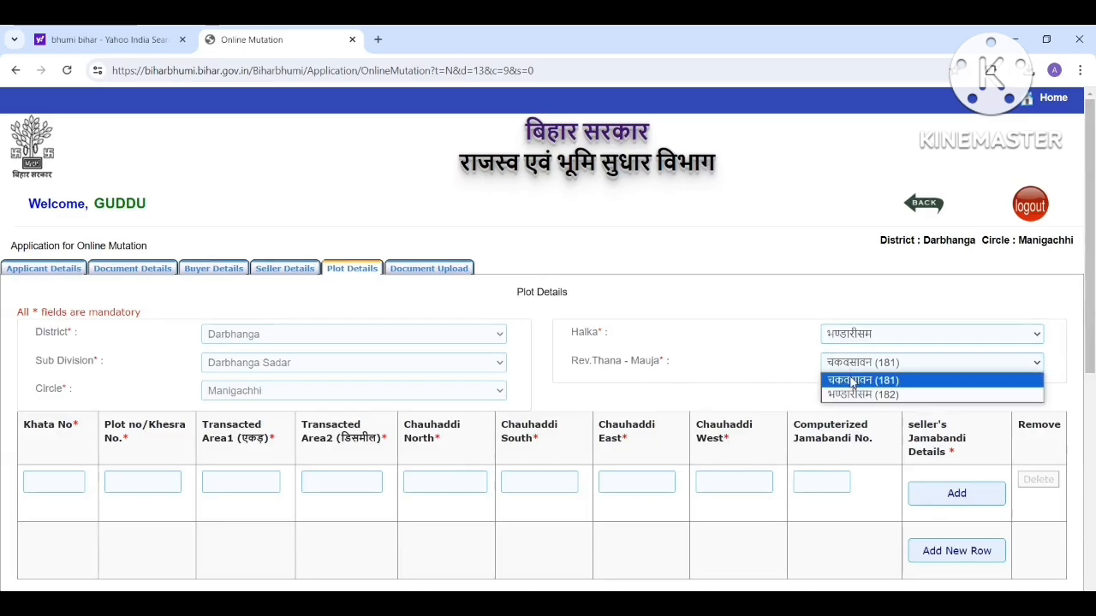
click(852, 395)
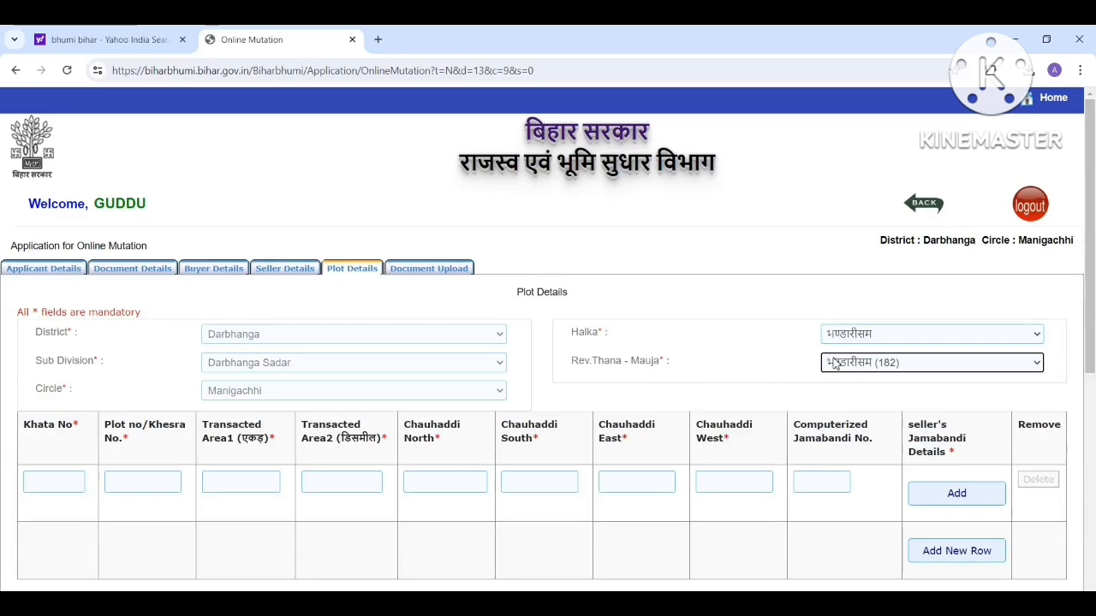
Step: Enter the khata number and the plot/khesra number in the first plot row
click(48, 488)
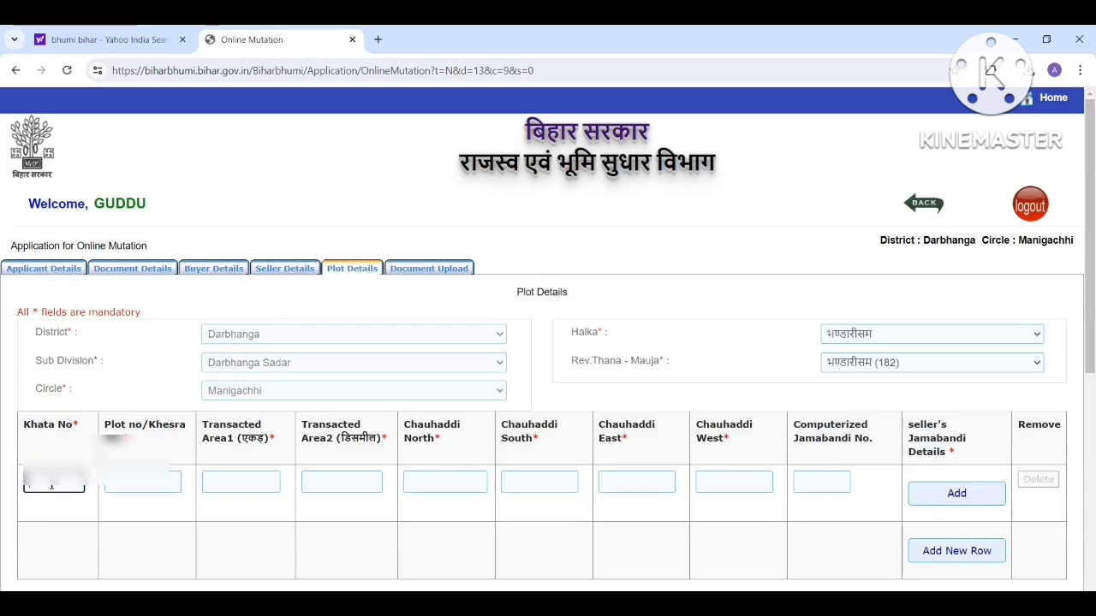
text(123)
click(146, 482)
text(1)
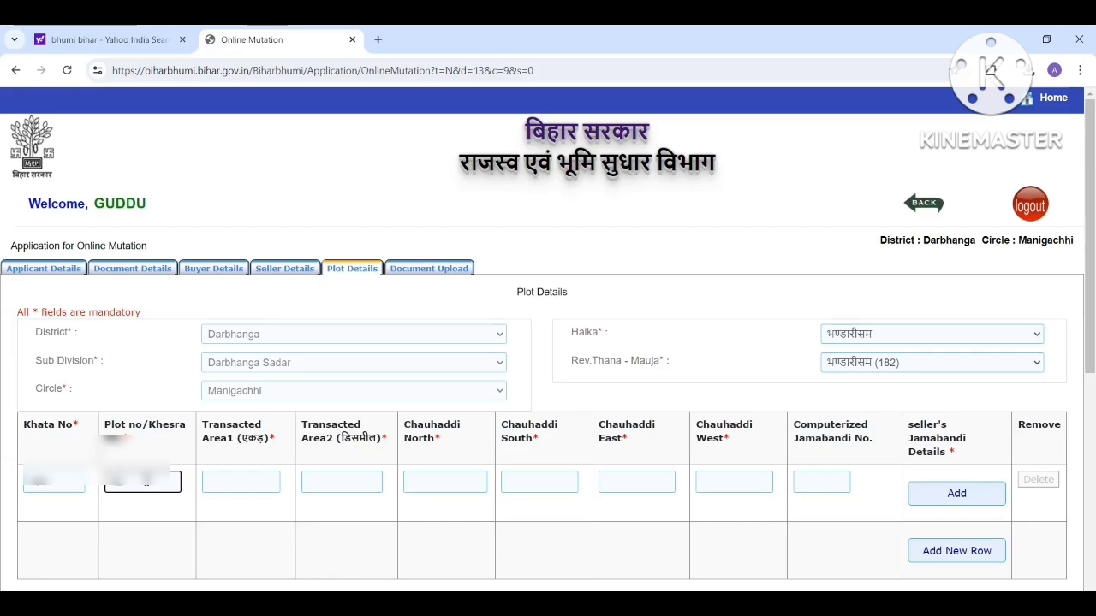
text(15)
Step: Switch to deed 18009.pdf in Adobe Reader and examine the handwritten plot entry on page 3 for the land details
key(alt+Tab)
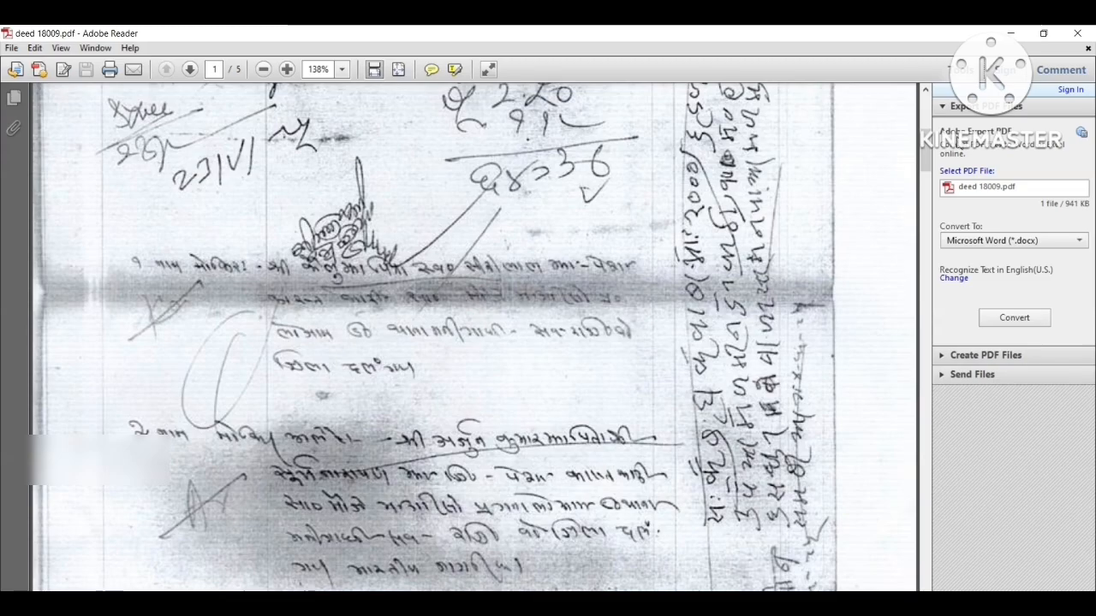
drag(930, 171, 934, 212)
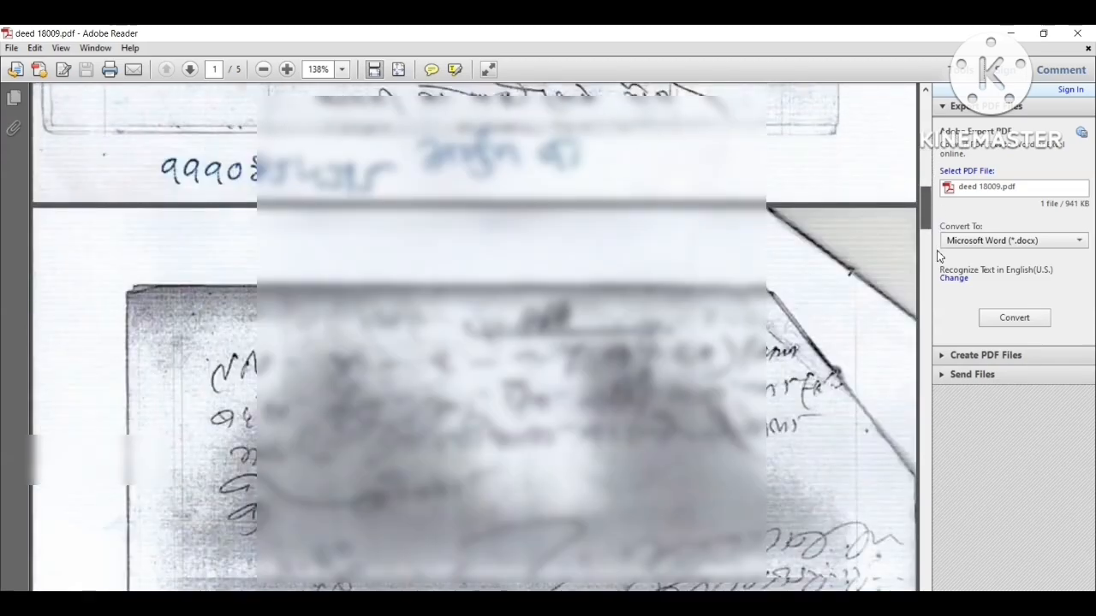
scroll(531, 385, down, 15)
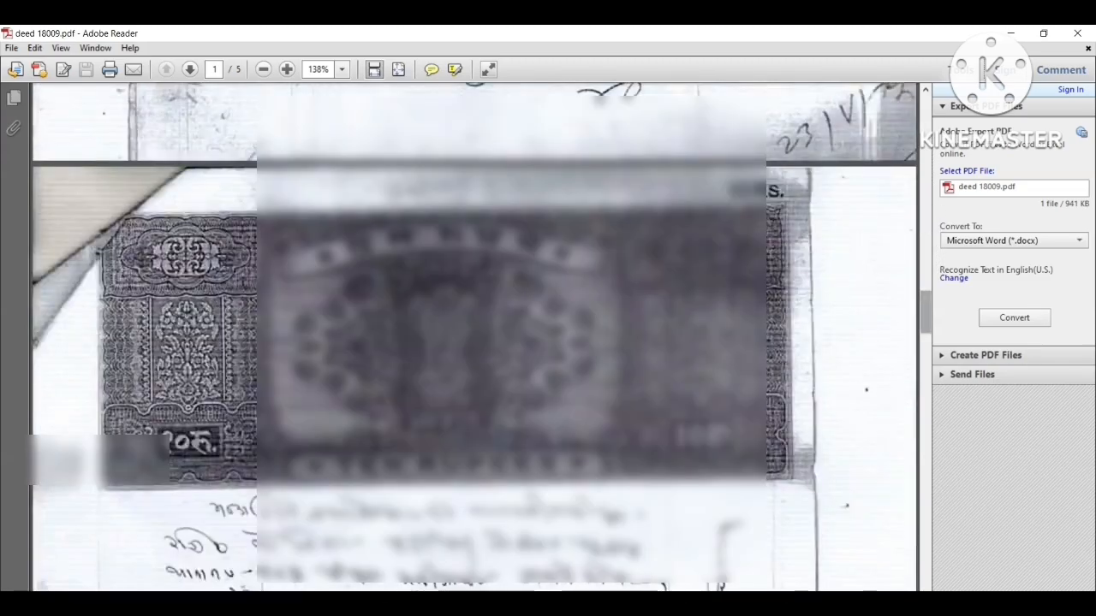
scroll(119, 387, up, 1)
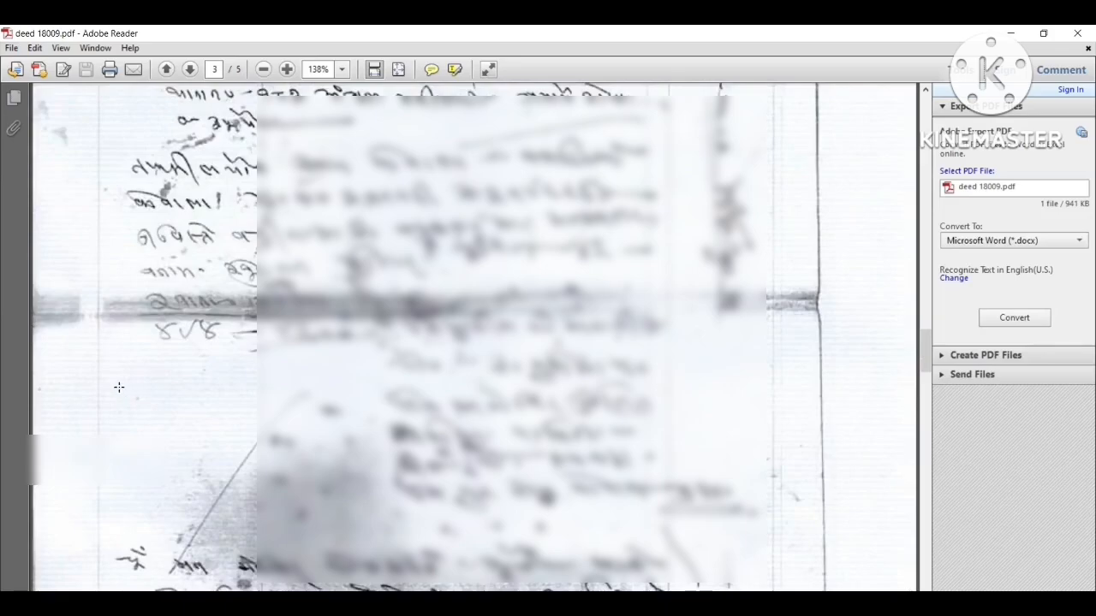
drag(136, 323, 229, 357)
drag(130, 293, 370, 360)
click(272, 355)
drag(256, 284, 343, 318)
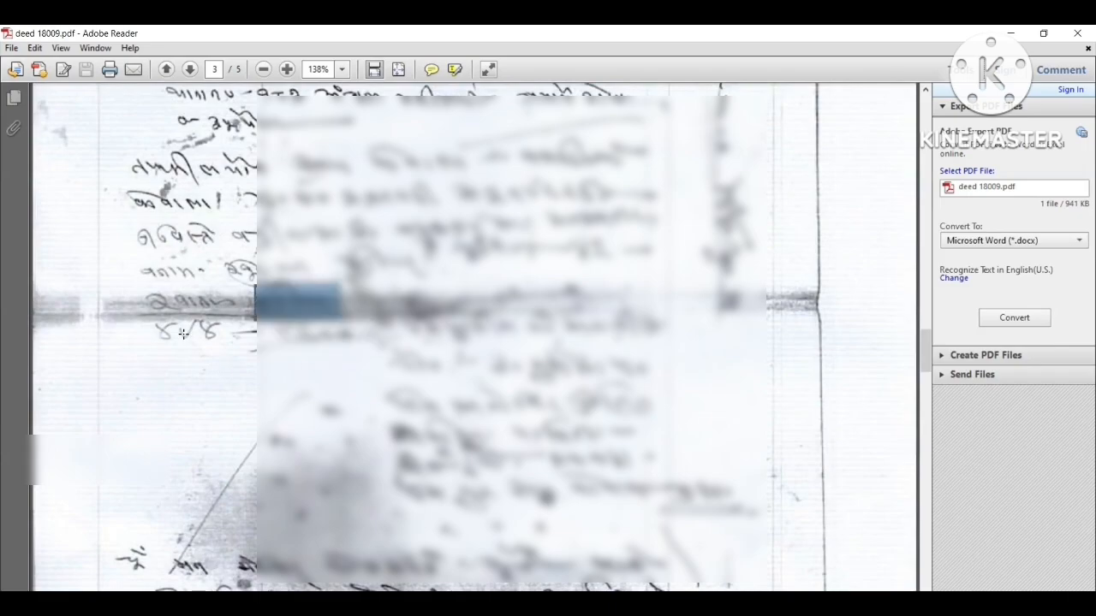
click(183, 334)
click(293, 335)
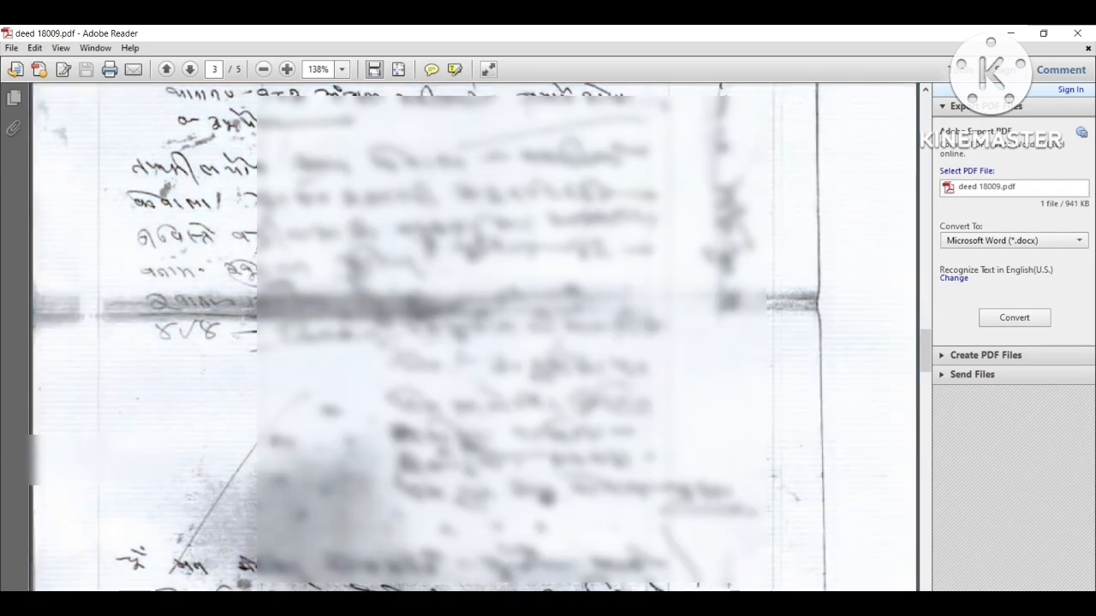
Step: Return to the mutation form in the browser and set the first plot row's transacted area to 0 acres (एकड़)
click(296, 603)
click(381, 570)
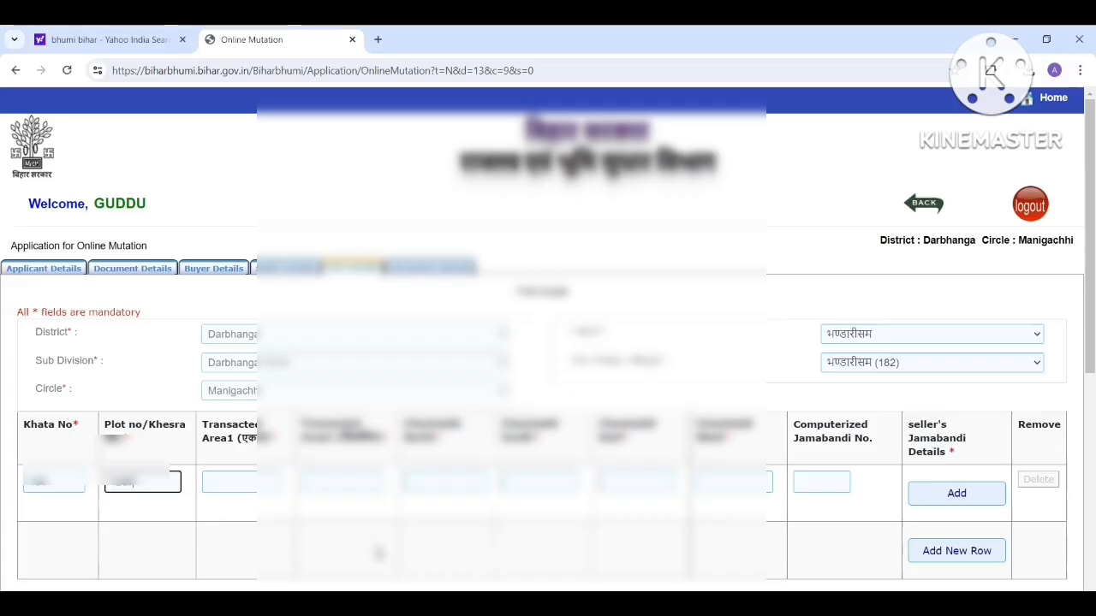
click(235, 481)
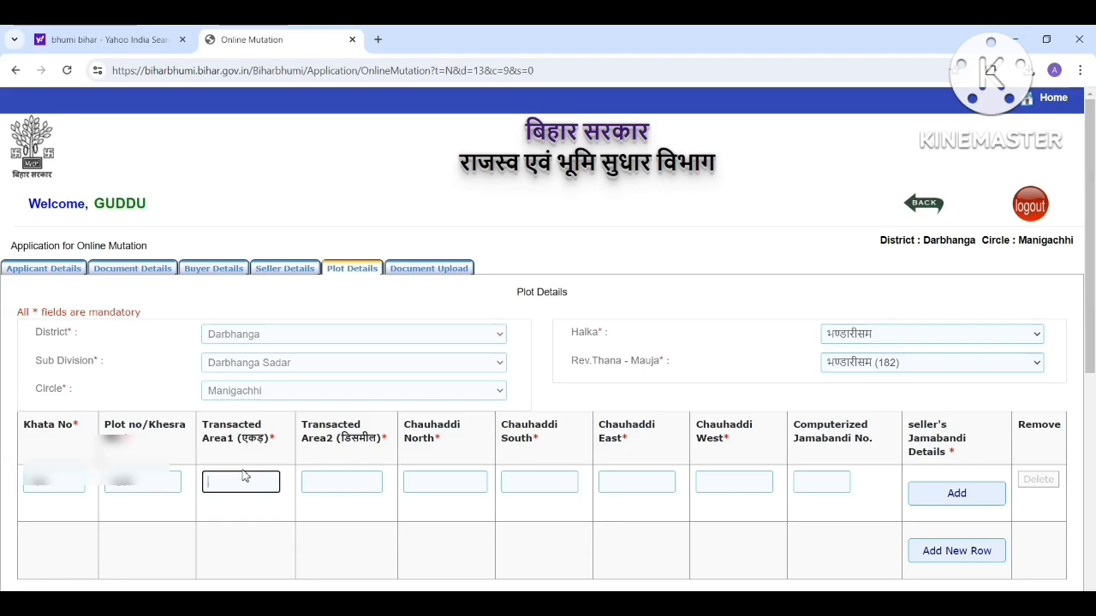
text(0)
click(341, 488)
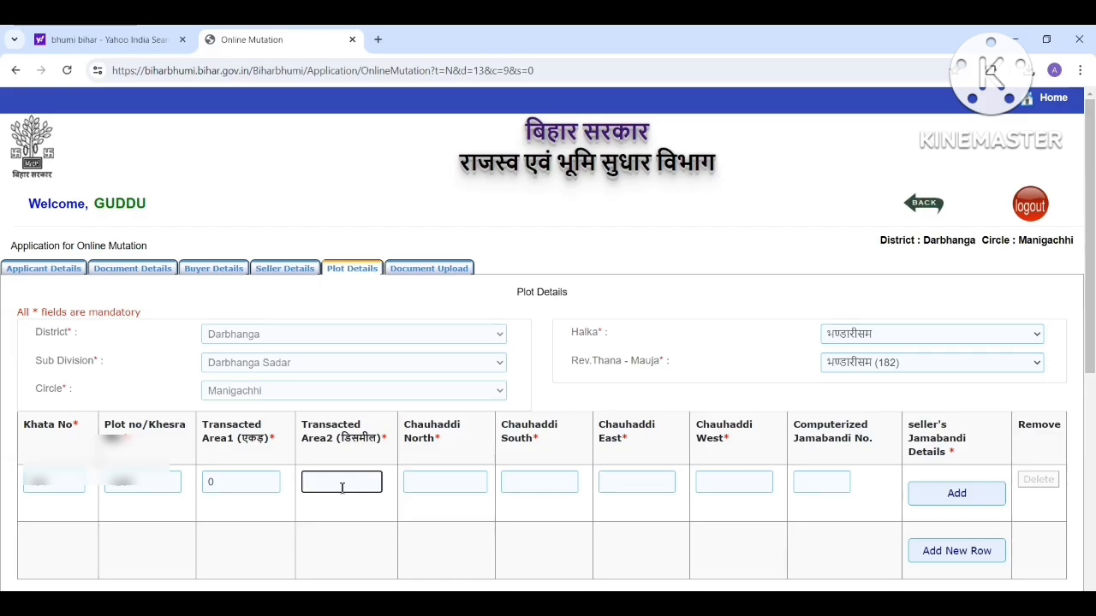
Step: Set the first plot row's transacted area to 6.54 decimals (डिसमील) and check the boundary entries on page 3 of deed 18009.pdf
text(54)
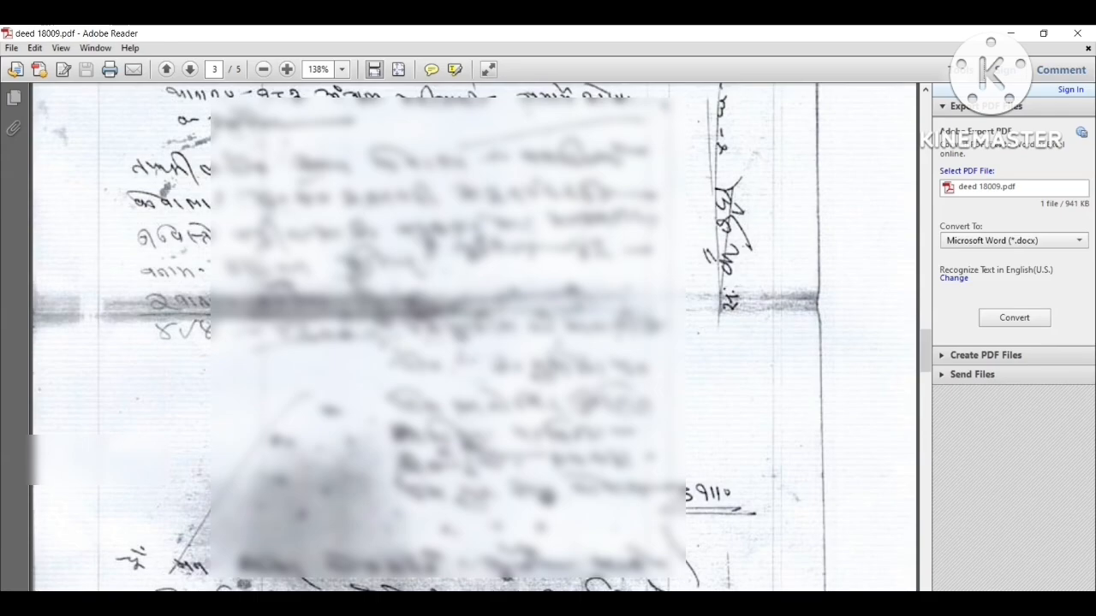
drag(492, 355, 651, 379)
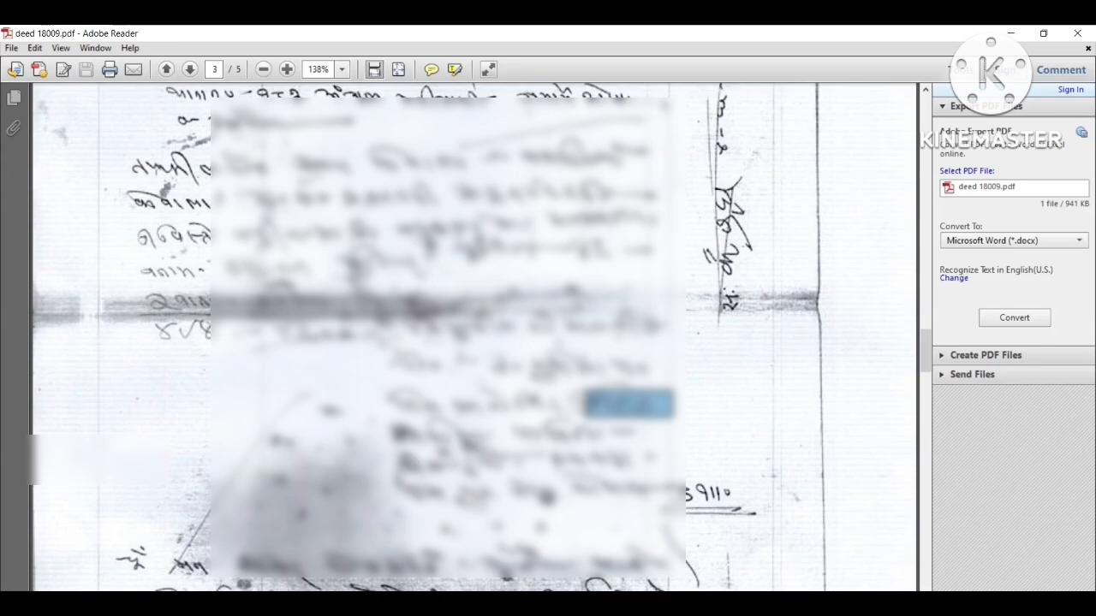
click(298, 602)
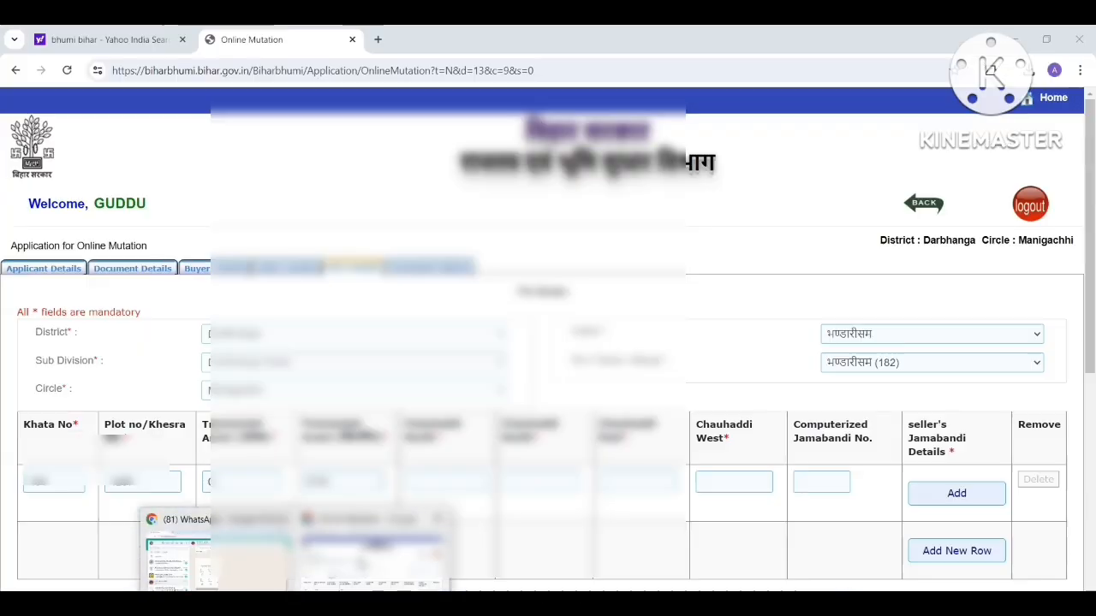
click(362, 563)
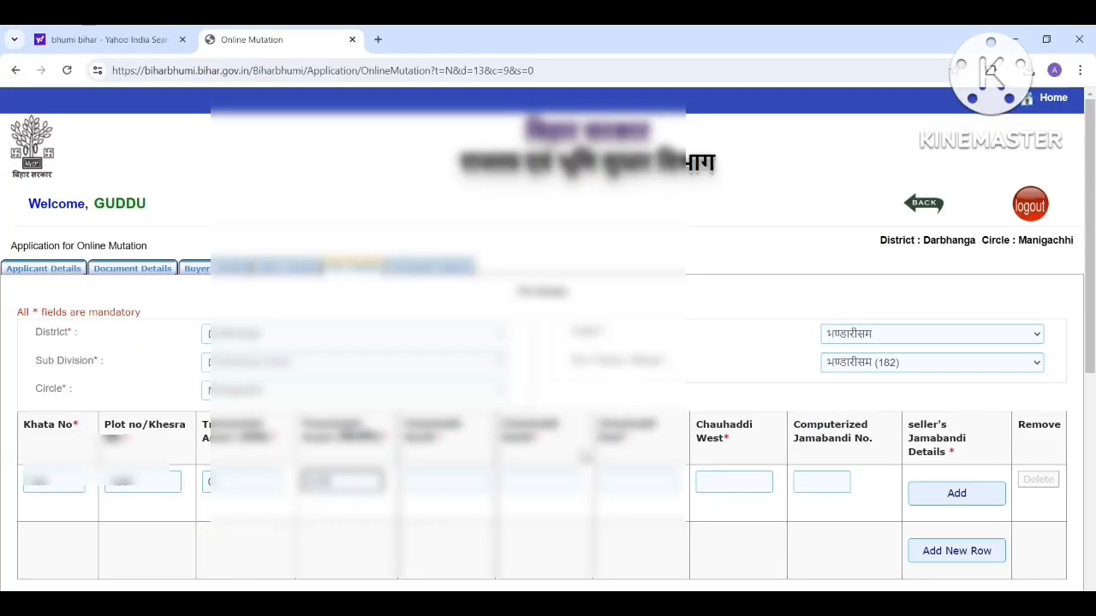
Step: Enter the neighbour's full name as Chauhaddi North and NIJ MANMOKIR as Chauhaddi South in the first plot row
click(426, 480)
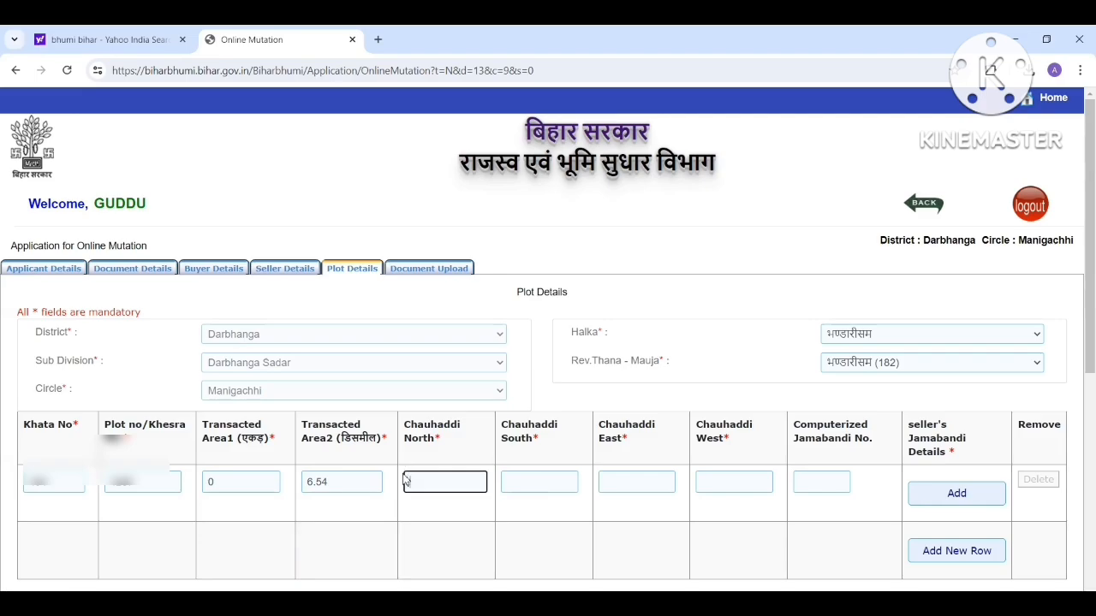
click(544, 488)
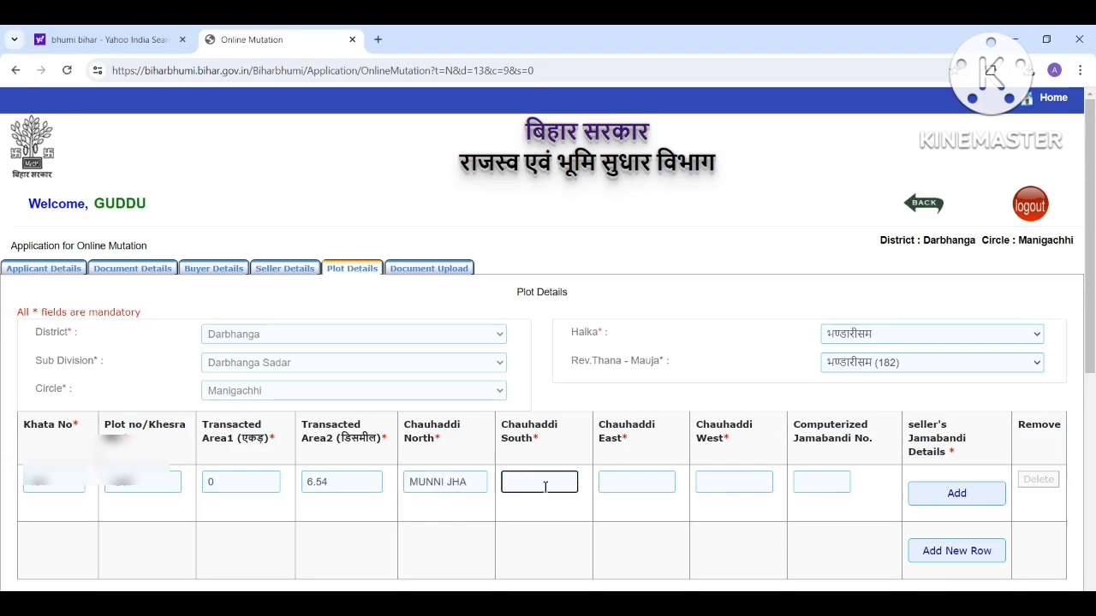
text(NIJ )
text(MANMOKI)
text(R)
Step: Set the first plot row's Chauhaddi East to NIJ MANMOKIR and its Chauhaddi West to BHINDA
click(637, 484)
text(NIJ)
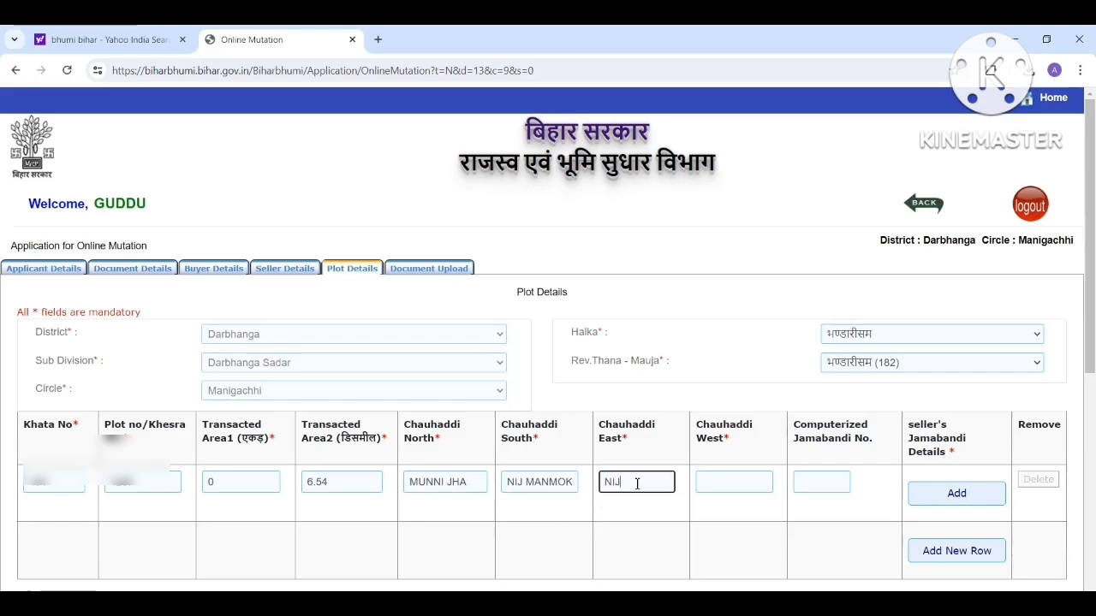
text( MANMOKIR)
click(737, 478)
text(BHINDA)
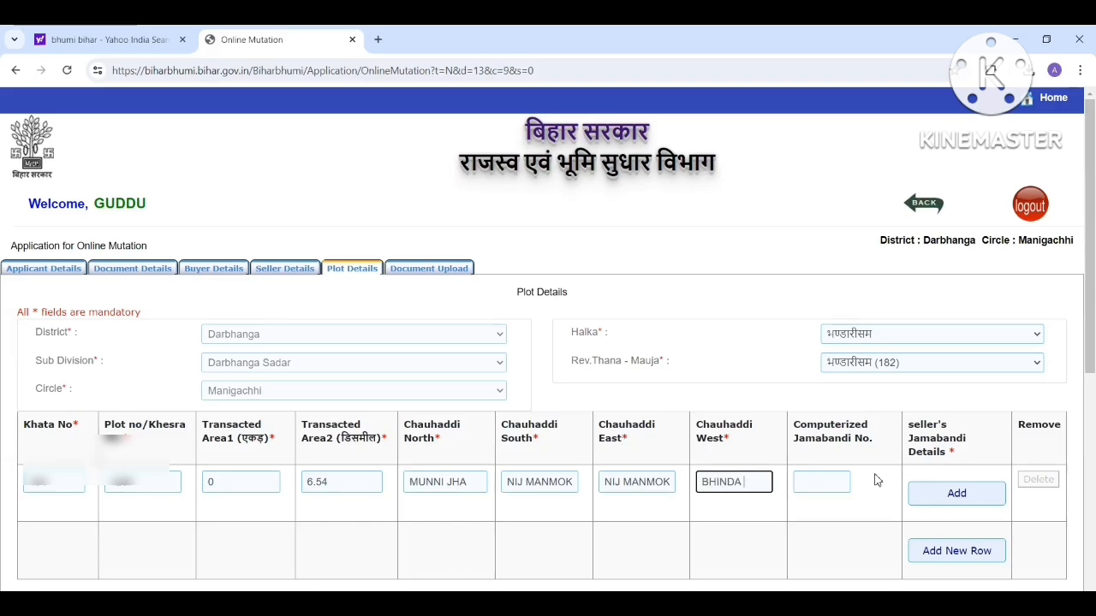
Step: Start adding the seller's Jamabandi details for the first plot row, declaring that the seller is the jamabandi holder
click(944, 497)
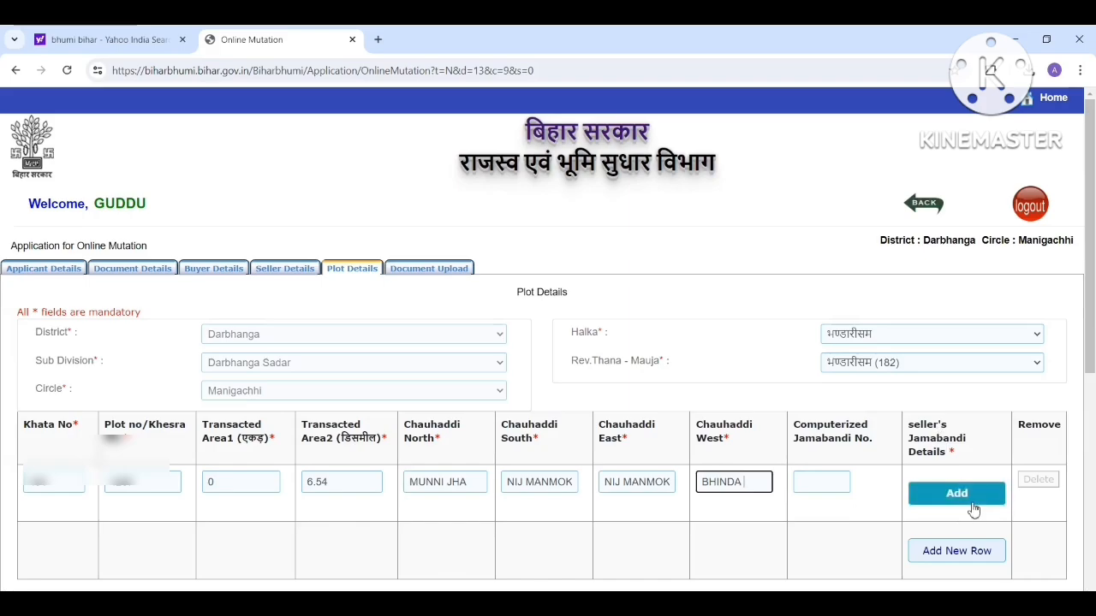
click(960, 496)
click(960, 495)
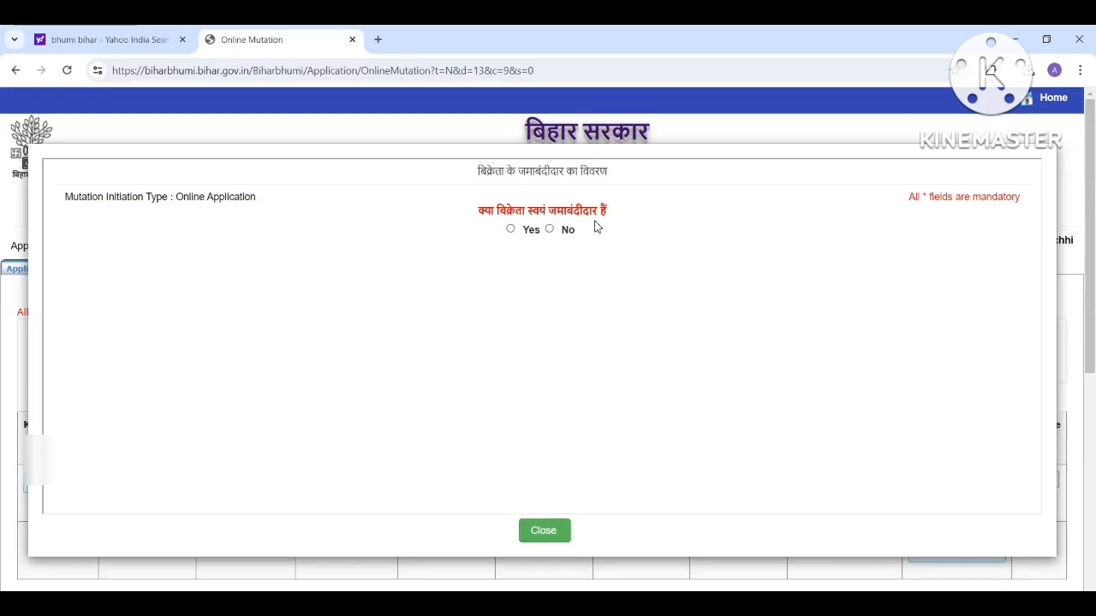
click(511, 231)
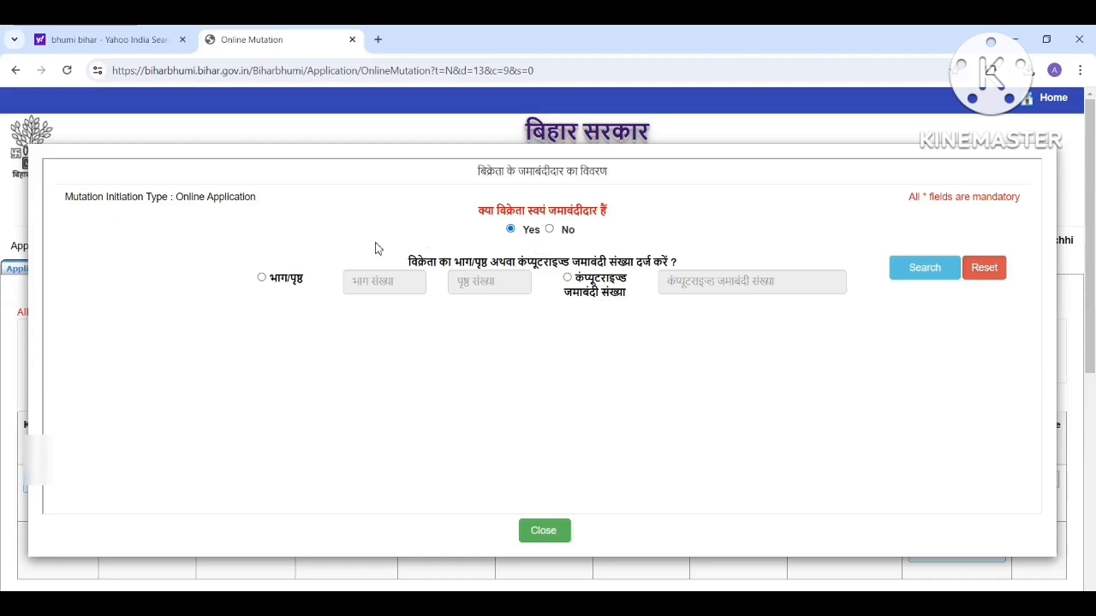
Step: Search for the seller's jamabandi by भाग/पृष्ठ, entering its part and page numbers and checking the deed in Adobe Reader
click(261, 279)
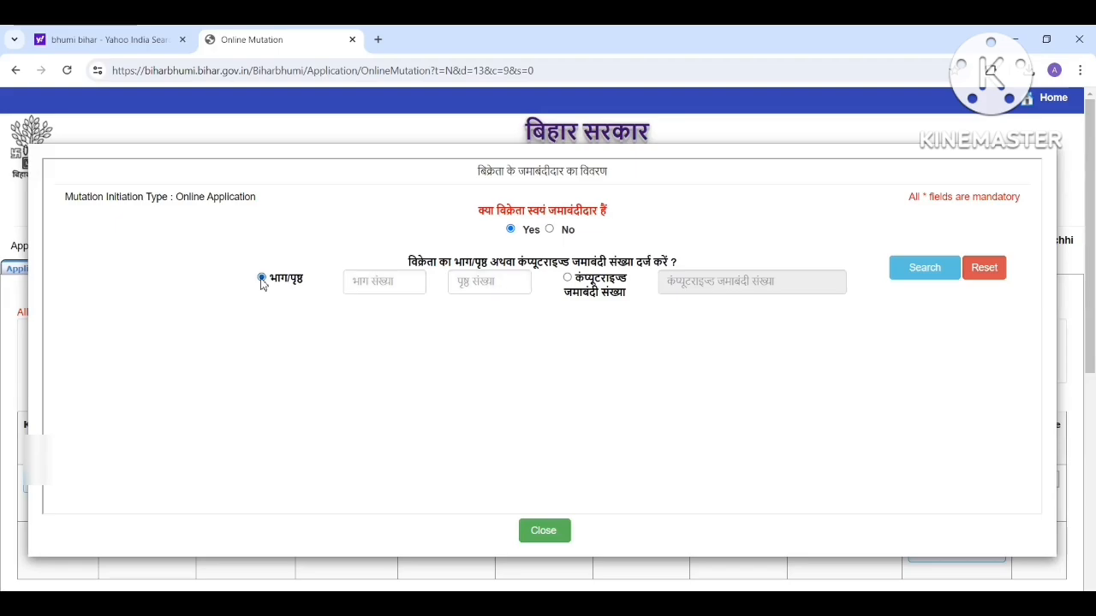
click(370, 286)
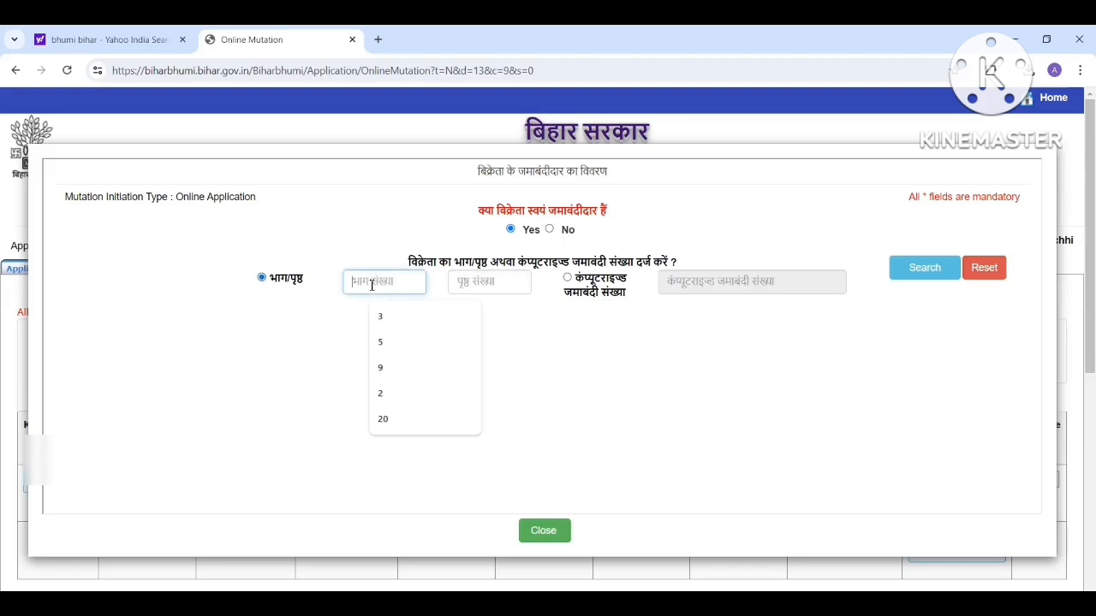
text(10)
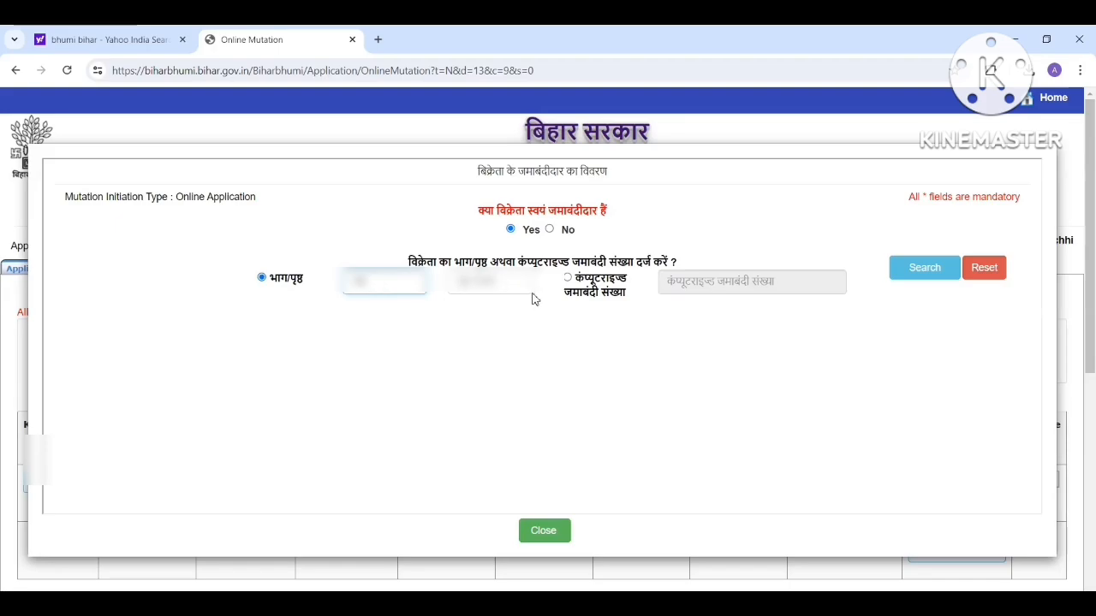
click(515, 284)
text(38)
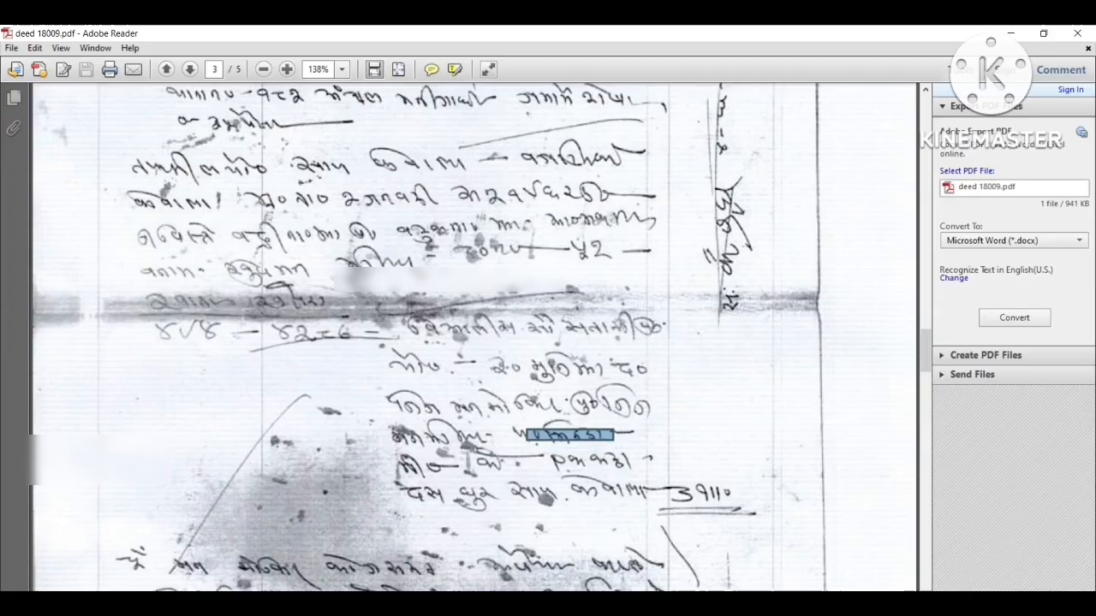
drag(925, 342, 922, 319)
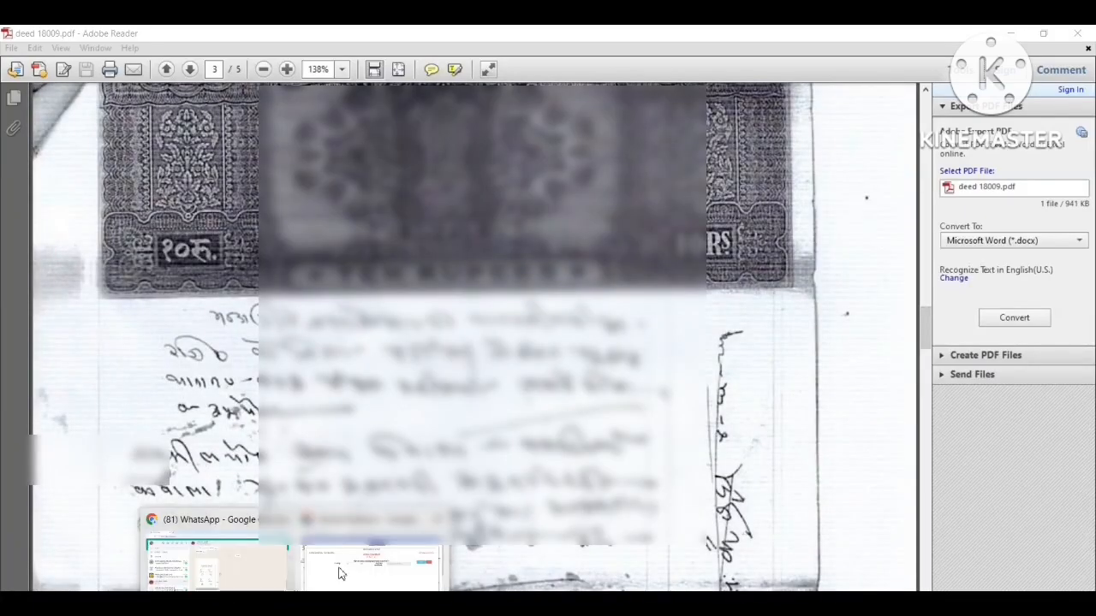
click(342, 552)
click(929, 267)
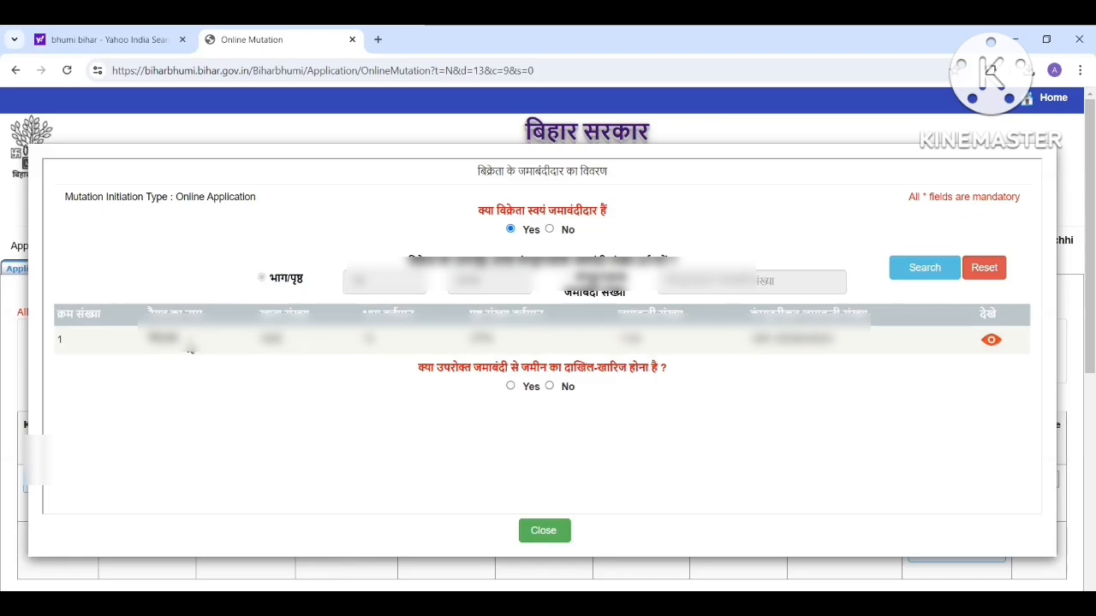
Step: Examine the seller's jamabandi record and compare it with the handwritten details in deed 18009.pdf in Adobe Reader
drag(161, 354, 843, 349)
click(860, 367)
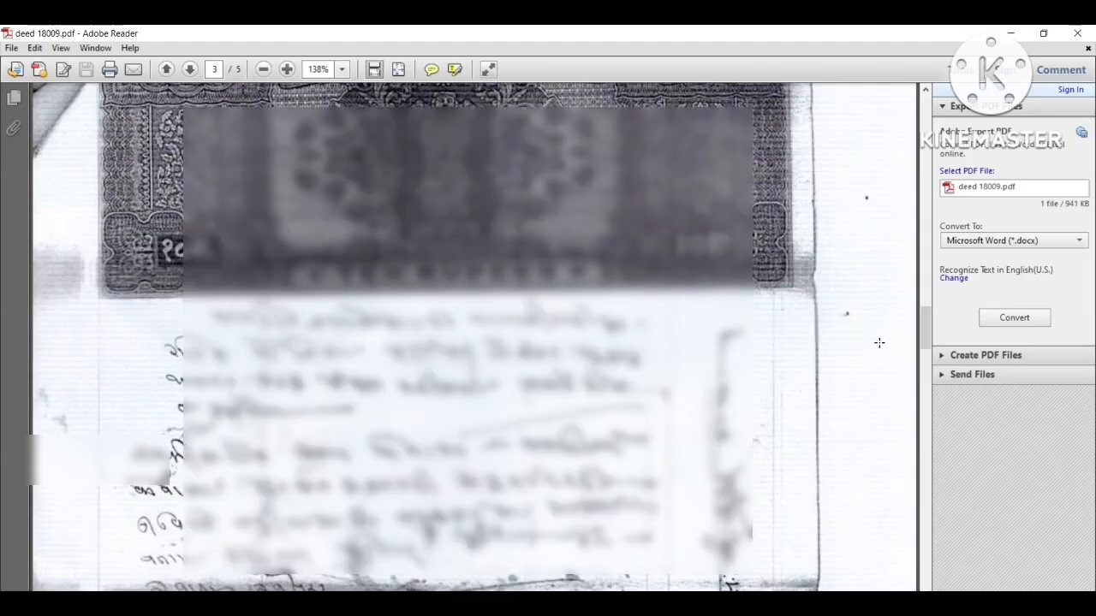
drag(925, 328, 935, 158)
drag(288, 257, 508, 333)
key(ctrl+a)
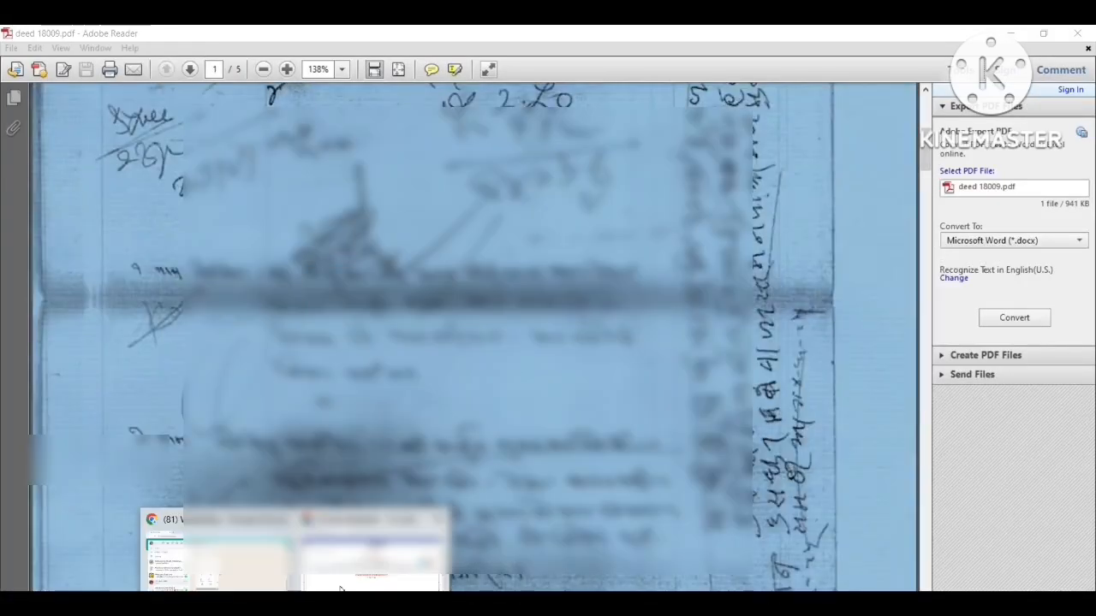
Step: Return to the browser, confirm that the mutation is from this jamabandi, save the seller's jamabandi details and close their window
click(344, 586)
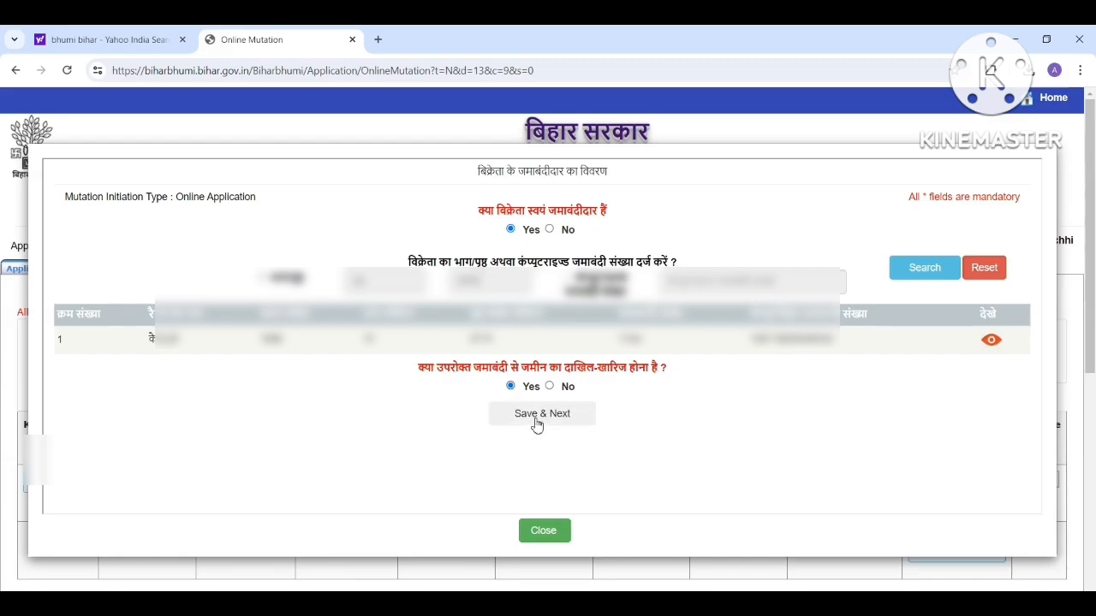
click(537, 425)
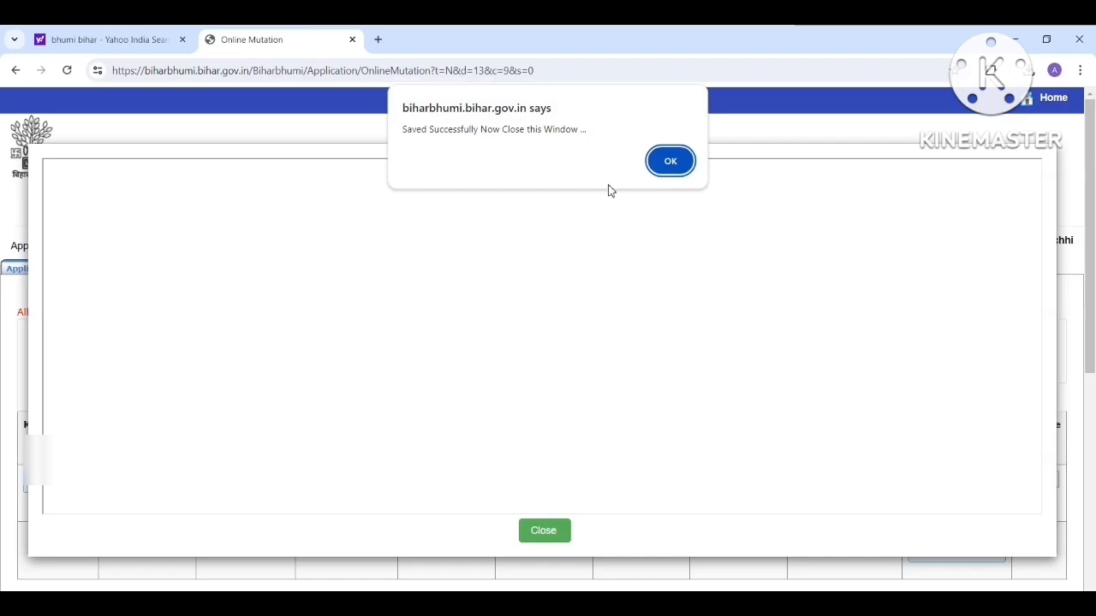
click(671, 162)
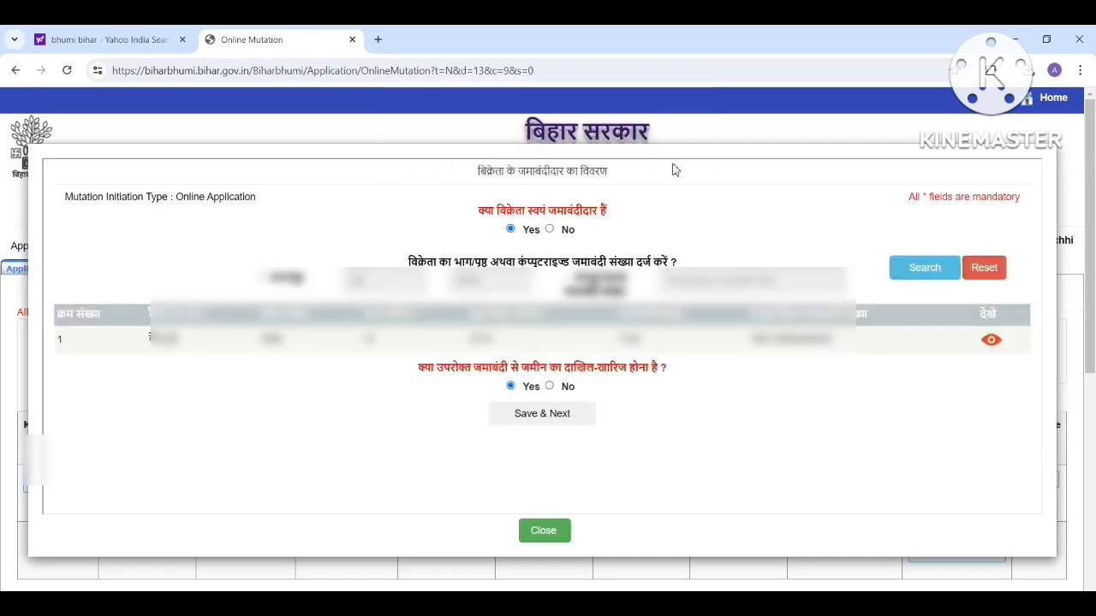
click(553, 534)
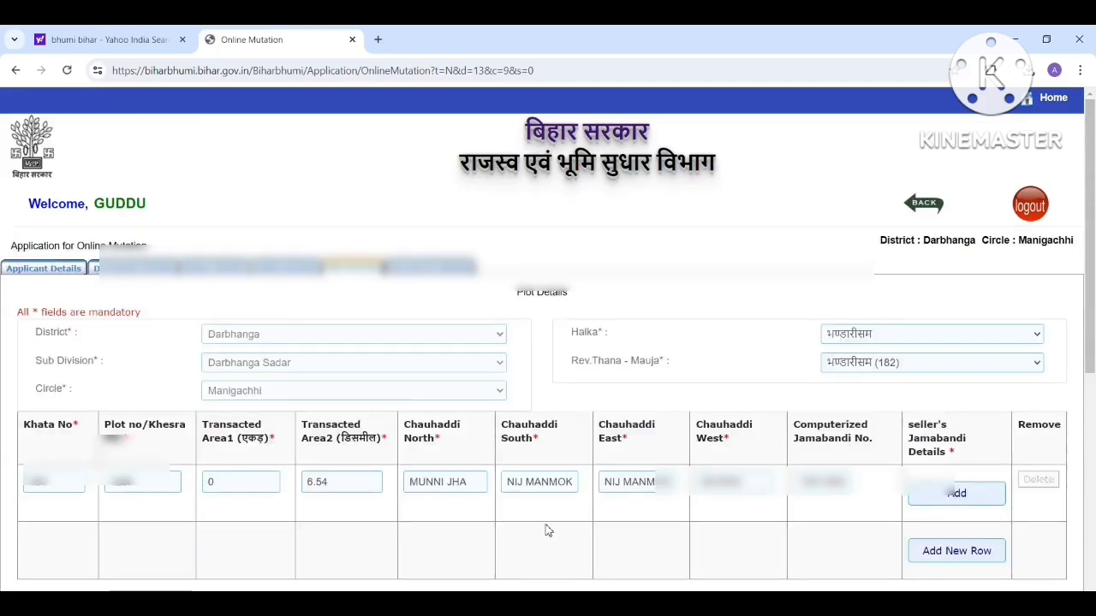
Step: Save the completed plot details and proceed to the document upload section
scroll(435, 371, down, 1)
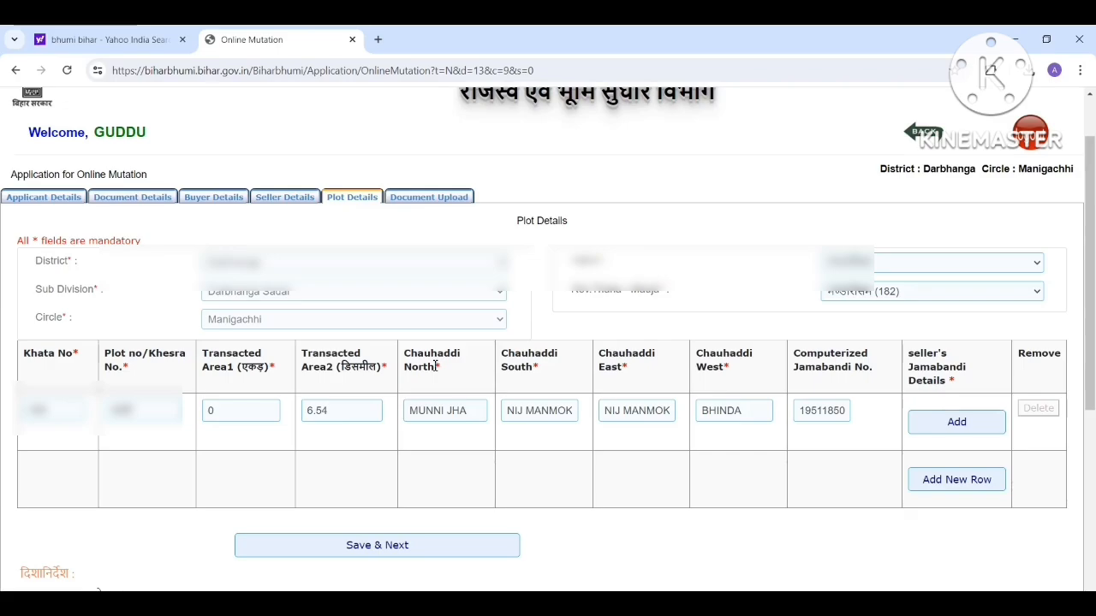
scroll(437, 365, down, 2)
click(372, 411)
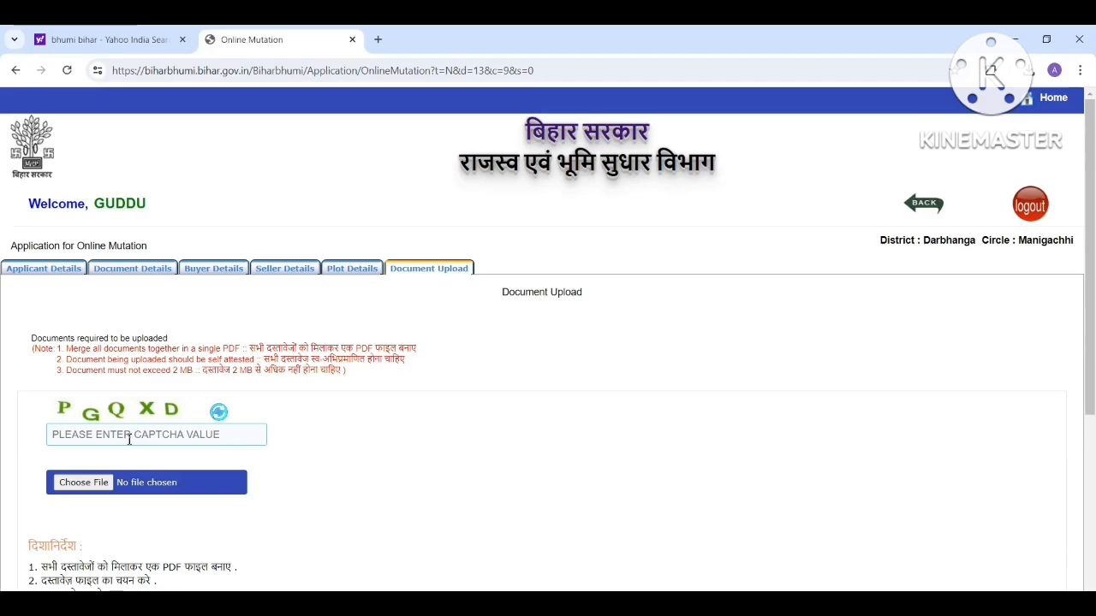
click(129, 438)
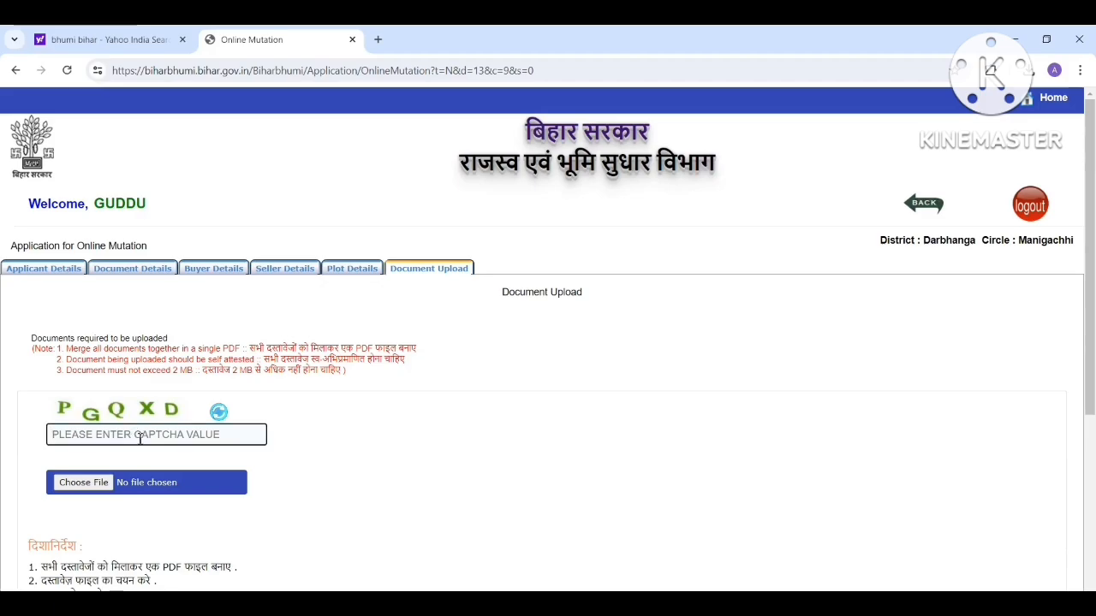
text(P)
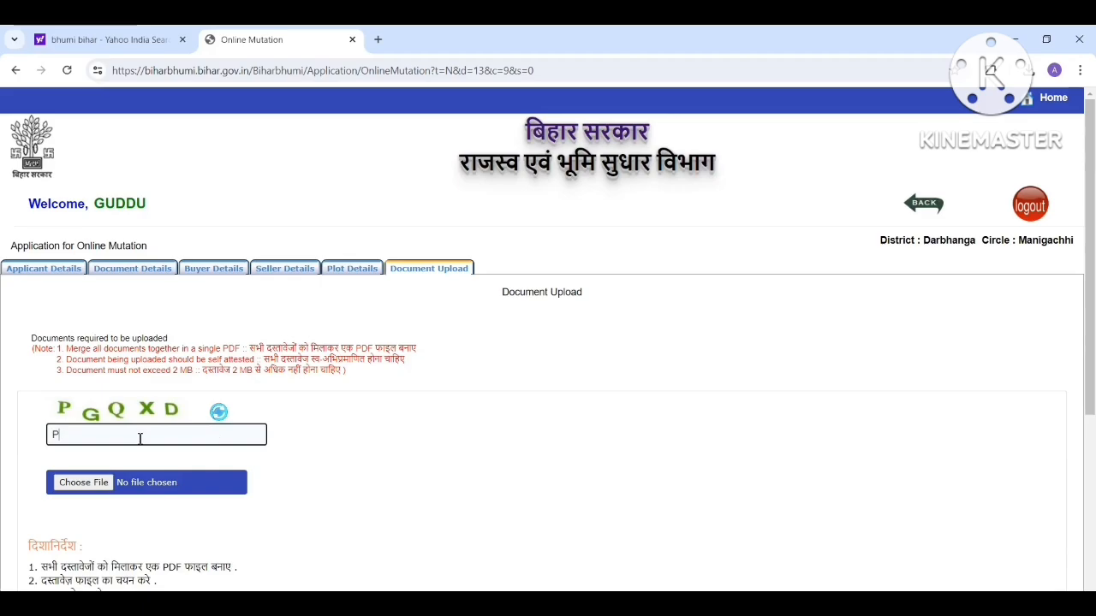
text(GG)
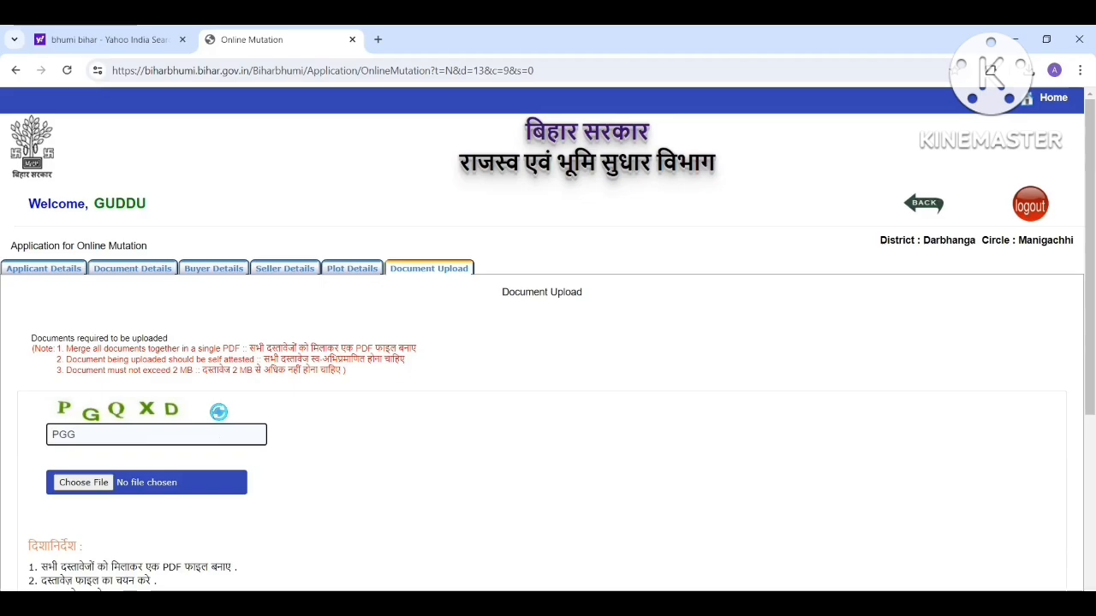
click(325, 474)
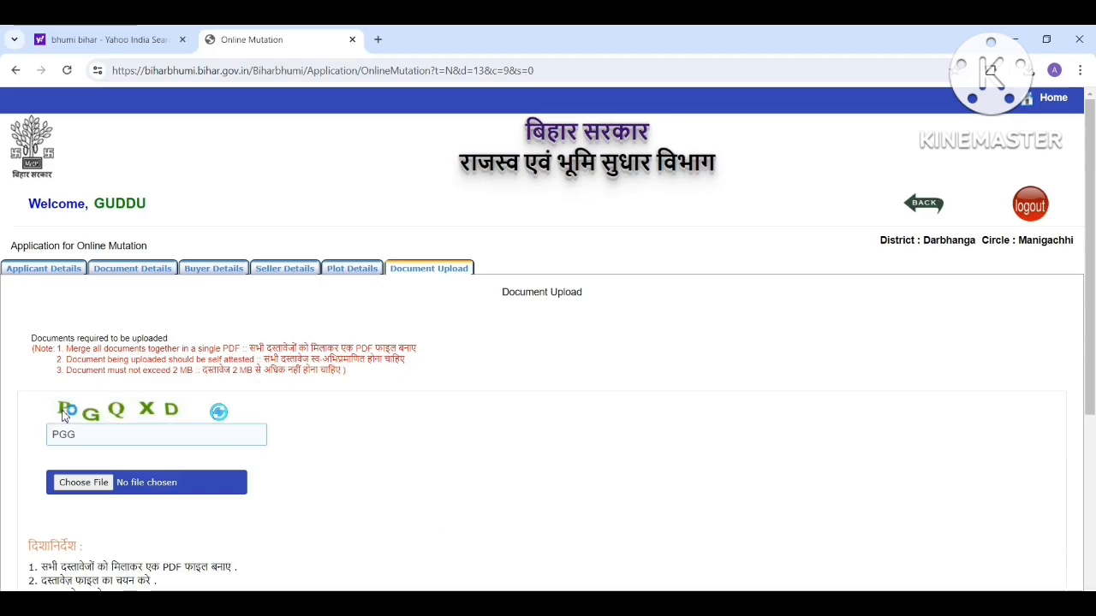
Step: Enter the newly generated captcha value in the document upload section's captcha field
click(125, 434)
text(N)
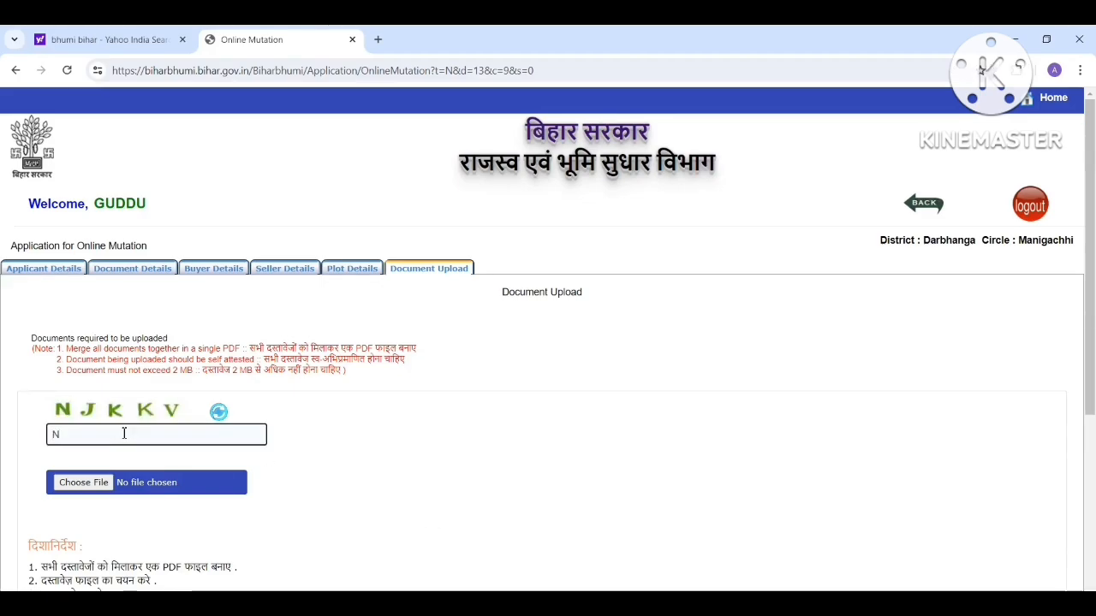
text(JKKV)
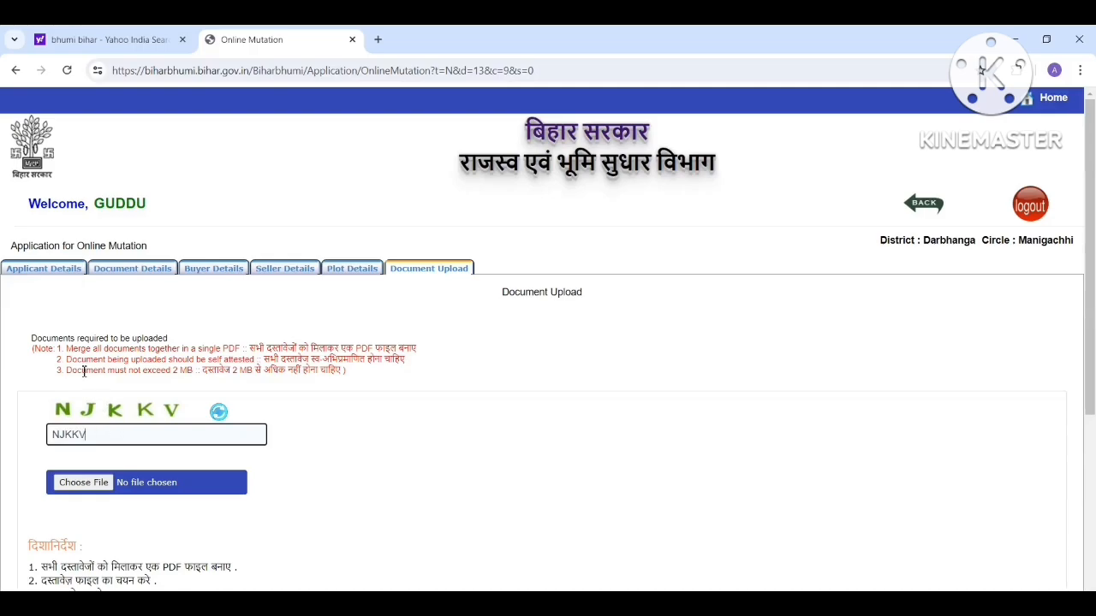
Step: Read the upload notes on merging the documents into one PDF, self-attestation and the maximum file size
drag(31, 341, 275, 333)
click(274, 333)
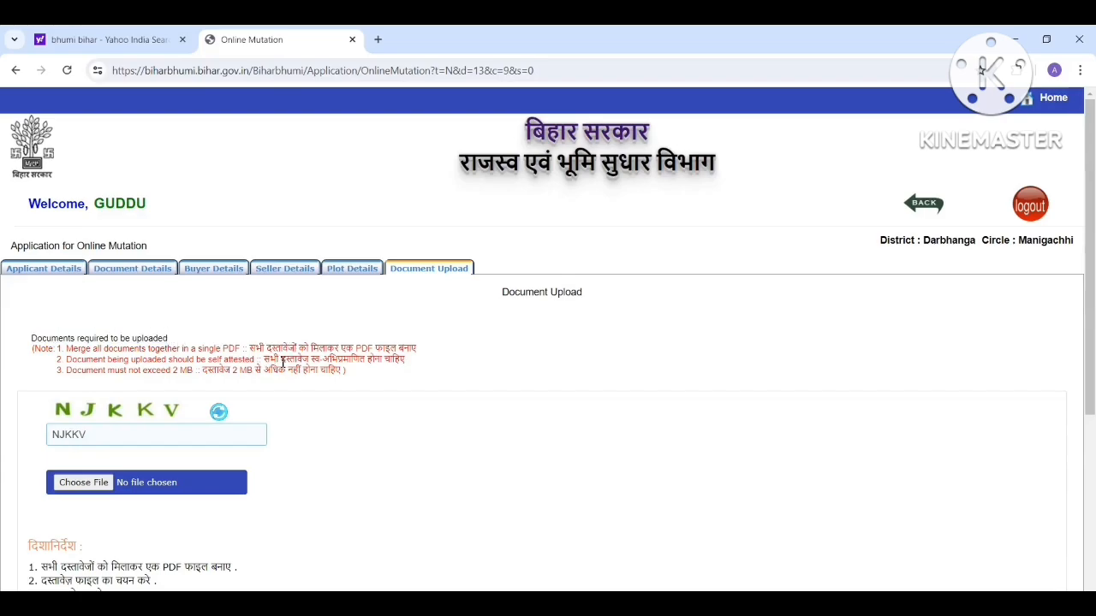
drag(248, 348, 424, 357)
click(422, 356)
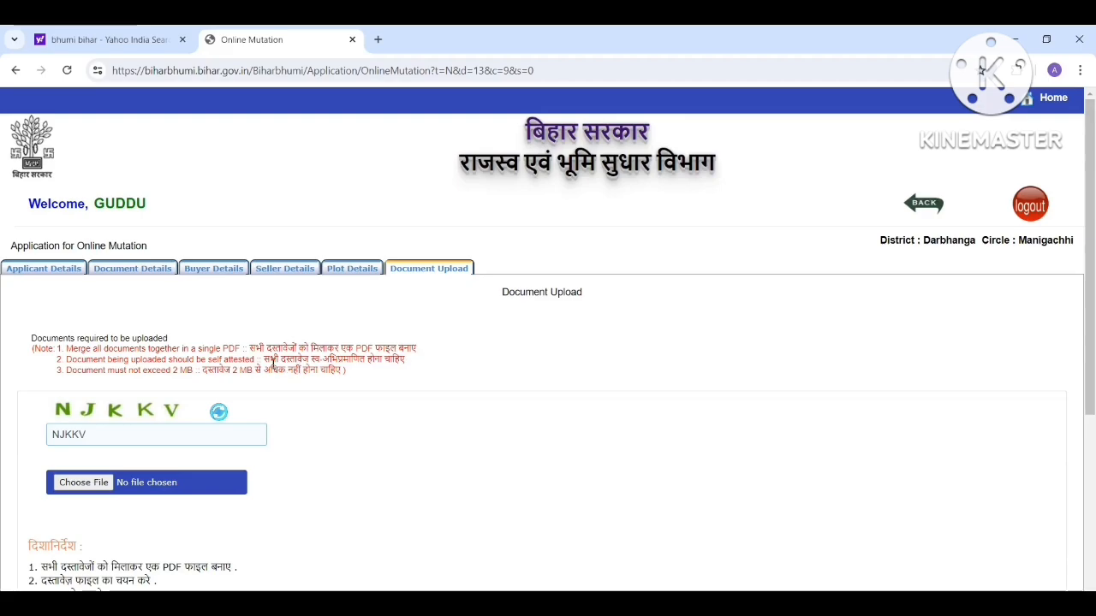
drag(285, 359, 409, 371)
click(436, 367)
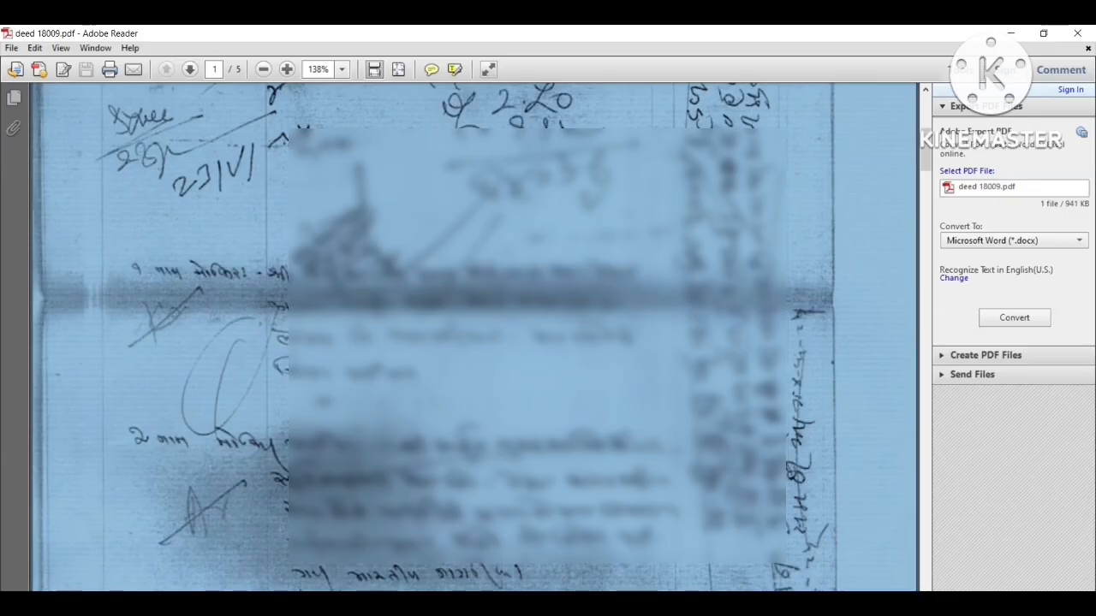
Step: Check the self-attestation signatures on the pages of deed 18009.pdf in Adobe Reader, then reread the upload notes in the browser
scroll(474, 337, down, 15)
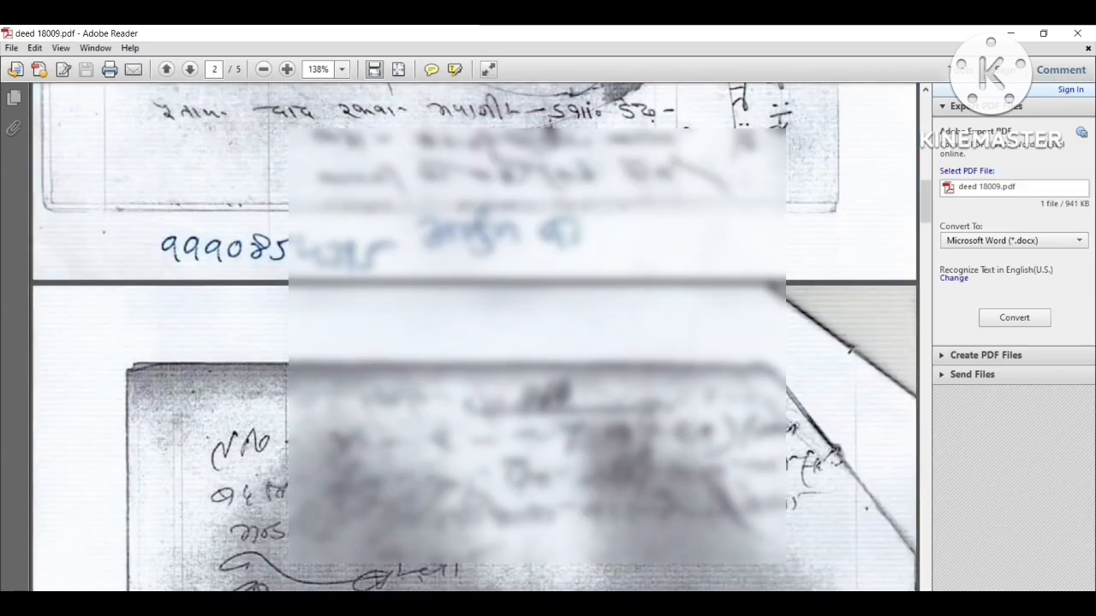
drag(412, 238, 621, 254)
scroll(474, 338, down, 20)
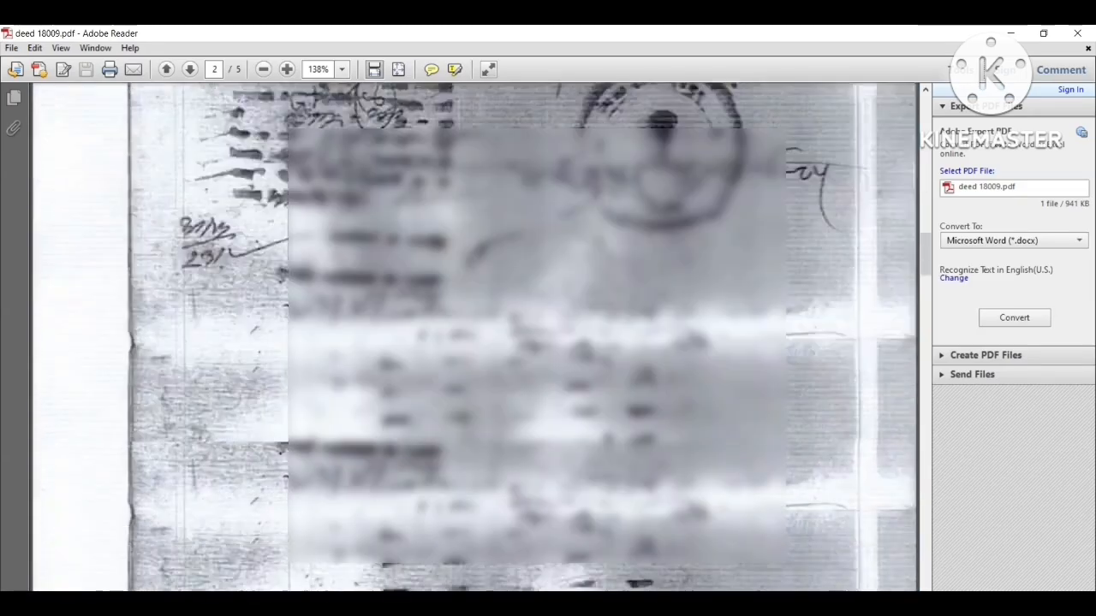
scroll(475, 337, up, 4)
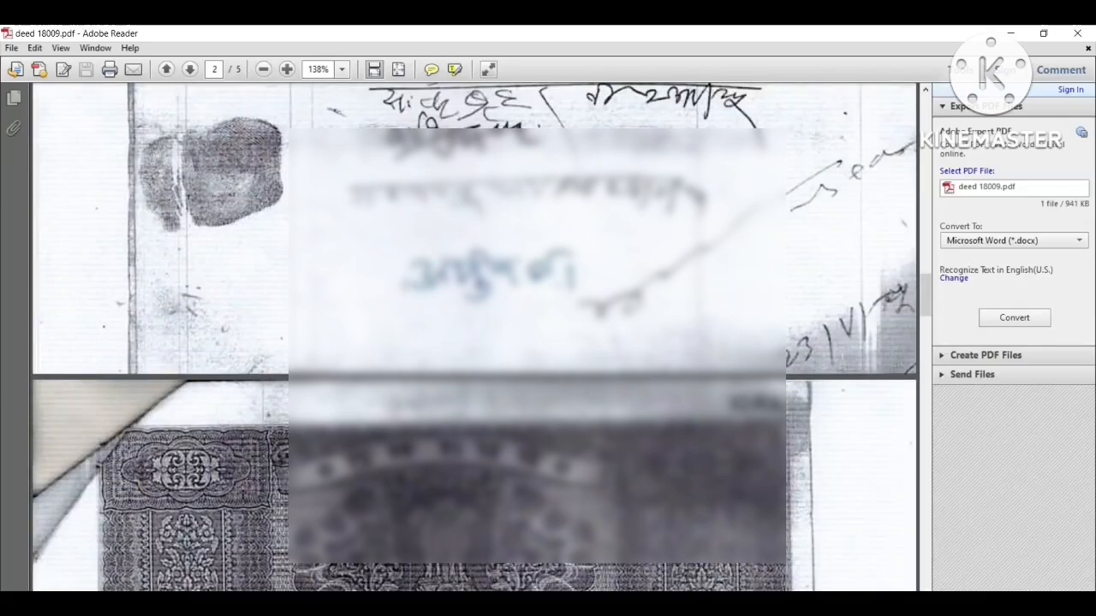
drag(391, 242, 605, 306)
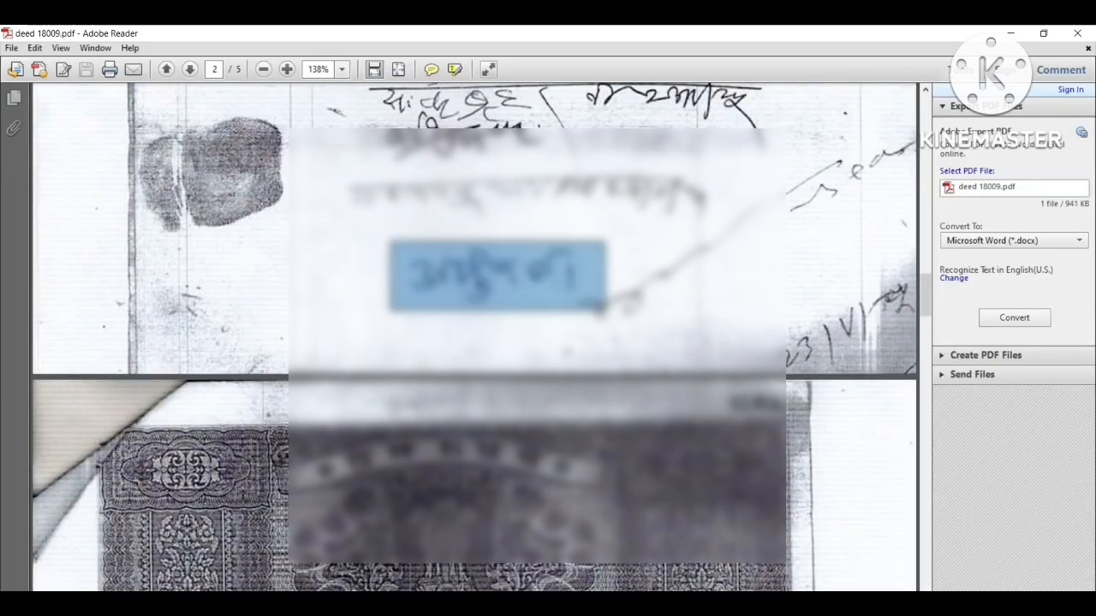
click(604, 307)
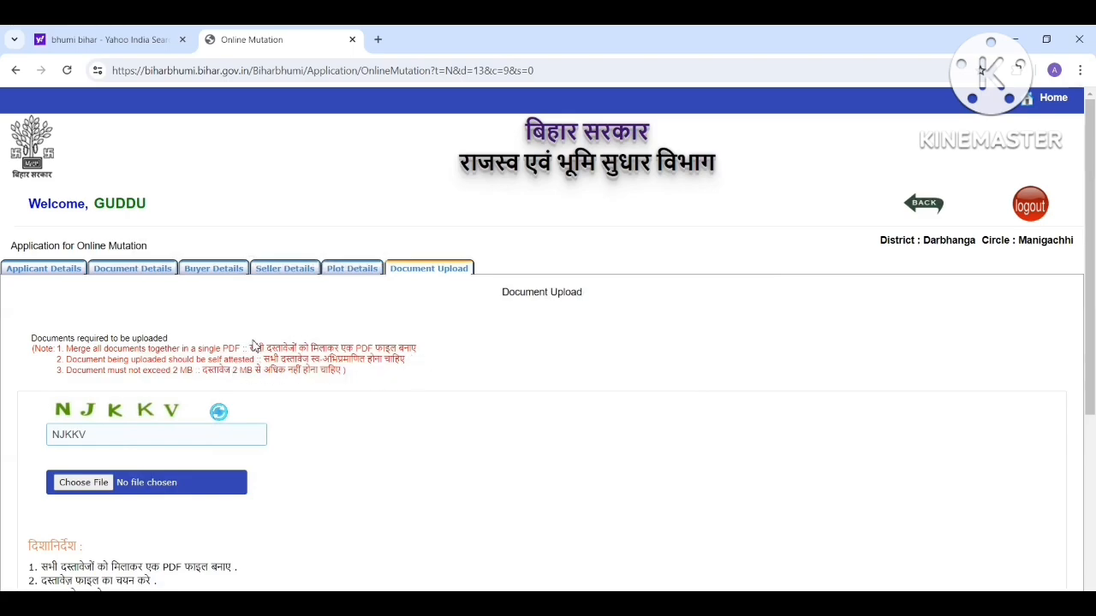
drag(253, 343, 463, 377)
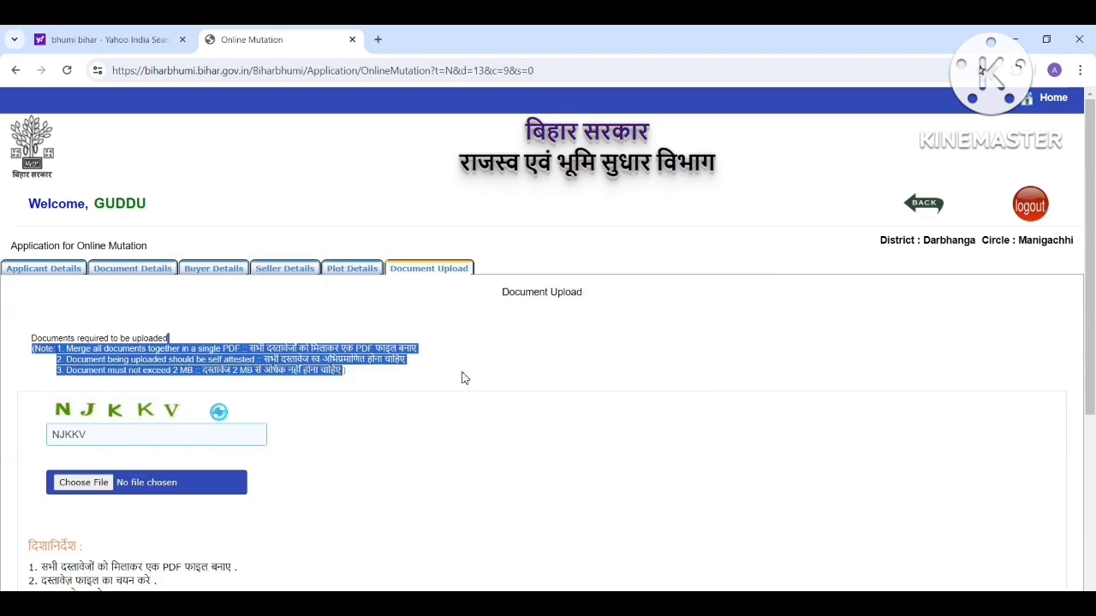
click(466, 374)
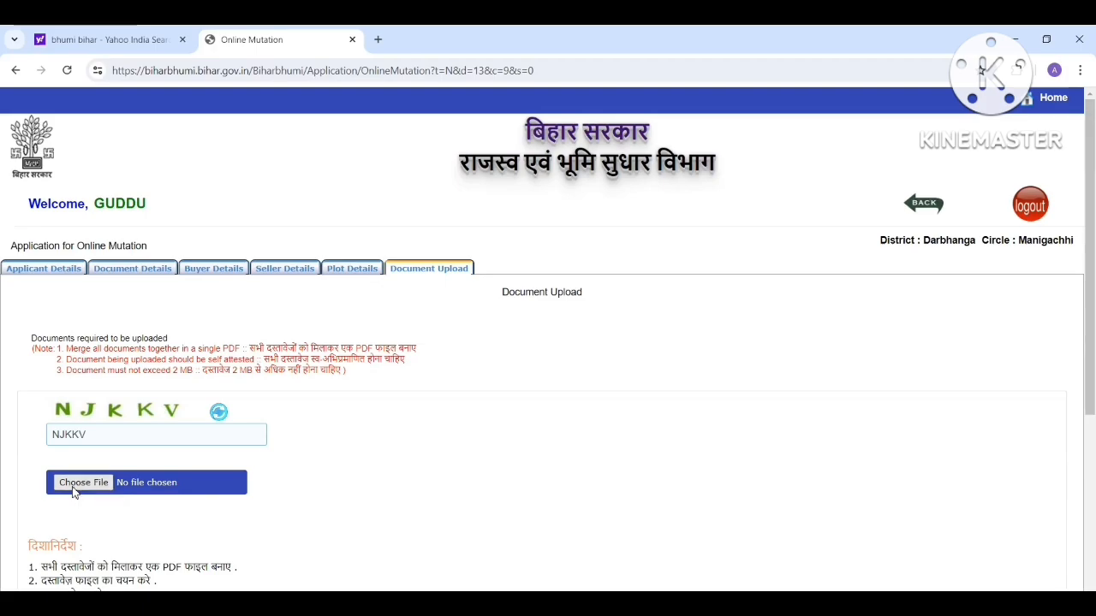
Step: Choose deed 18009.pdf from the Desktop folder as the merged document and upload it to the application
click(108, 492)
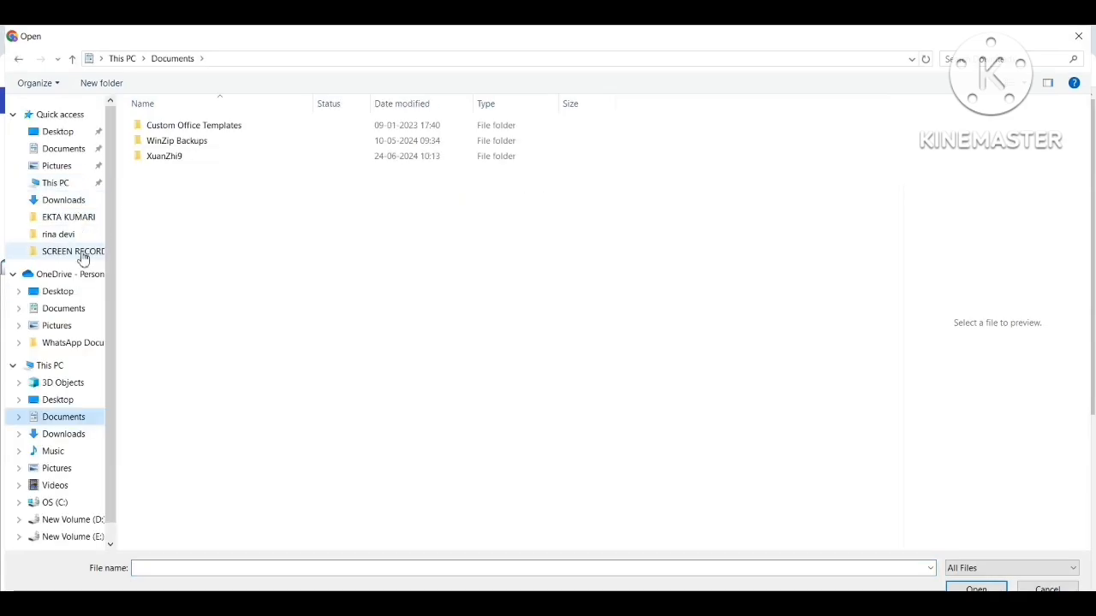
click(67, 403)
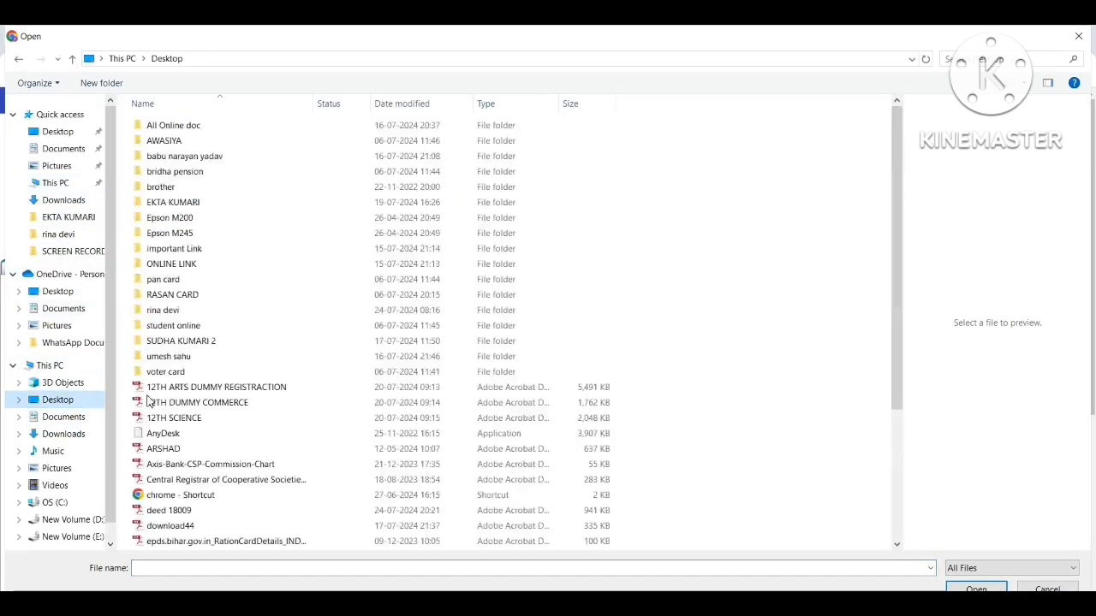
click(178, 512)
double_click(178, 512)
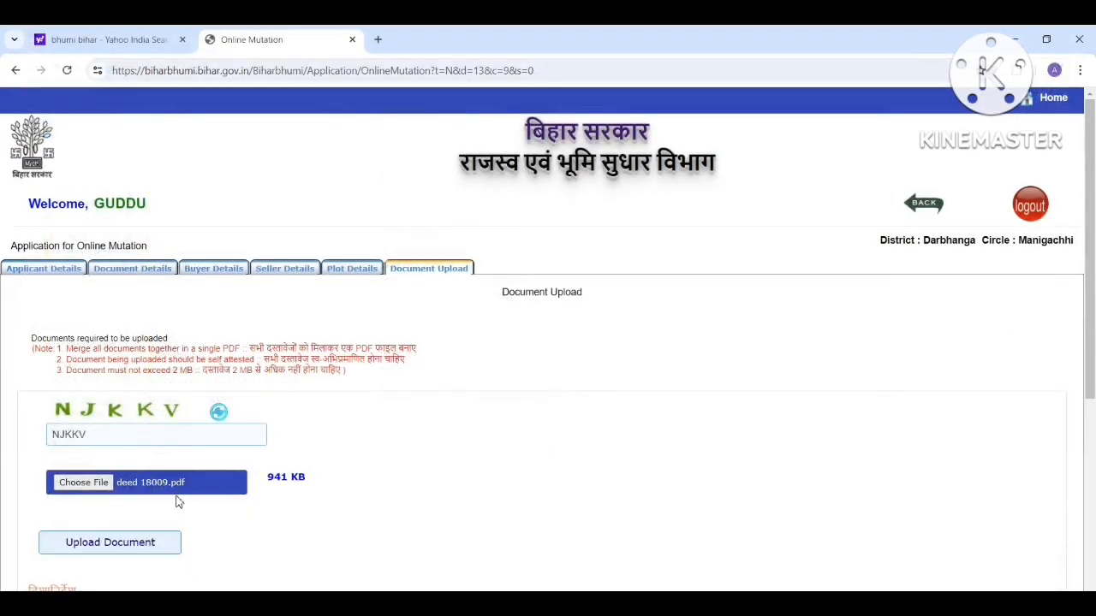
click(114, 551)
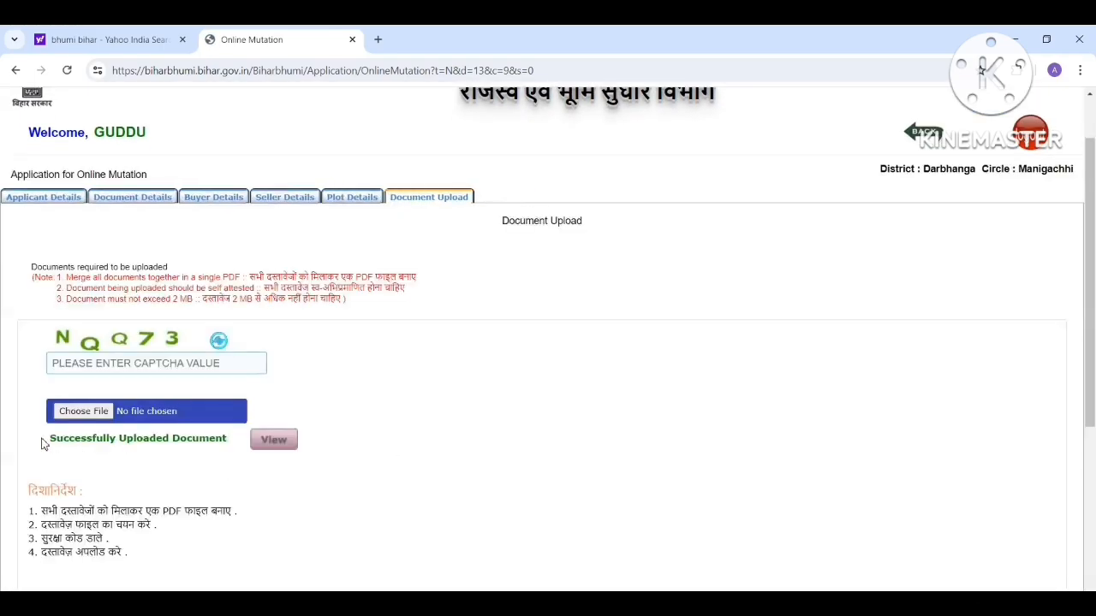
Step: View the uploaded PDF in a maximized window, check its pages and signatures, and close the window
drag(48, 440, 227, 442)
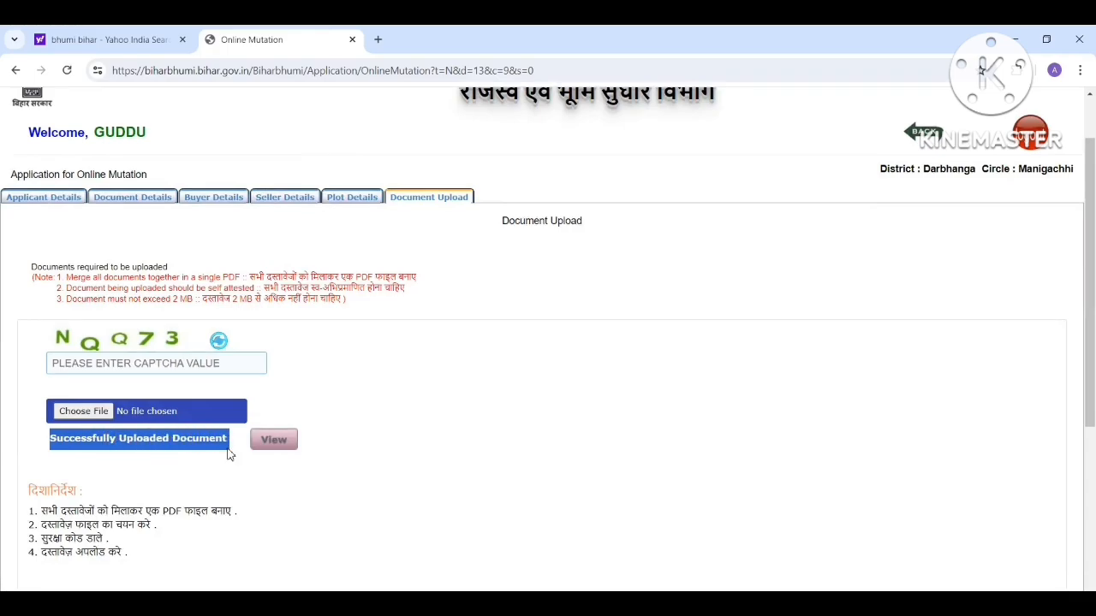
click(218, 480)
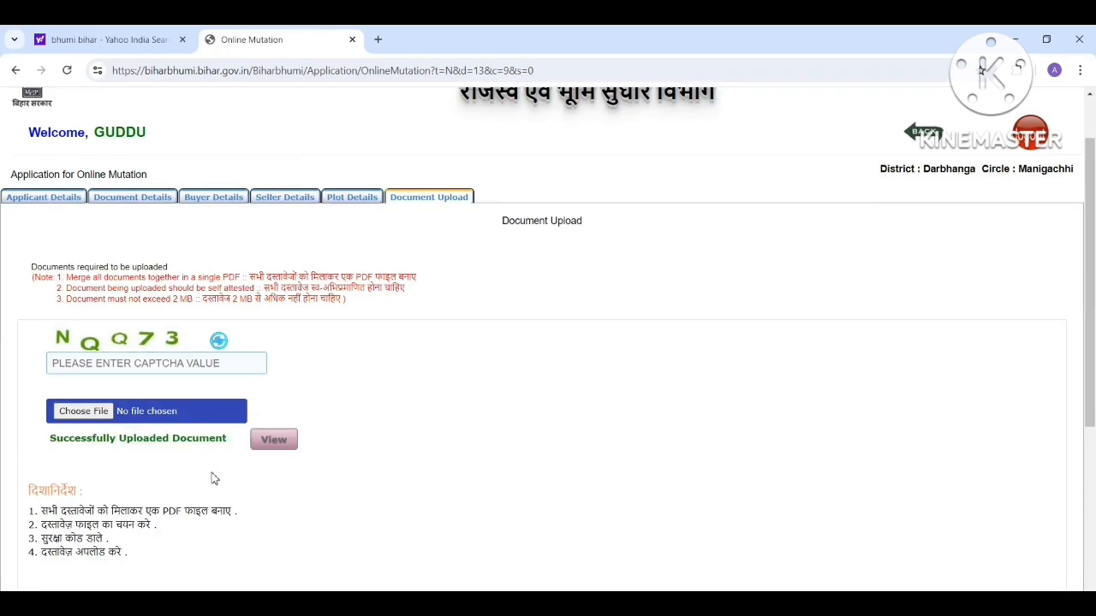
click(274, 440)
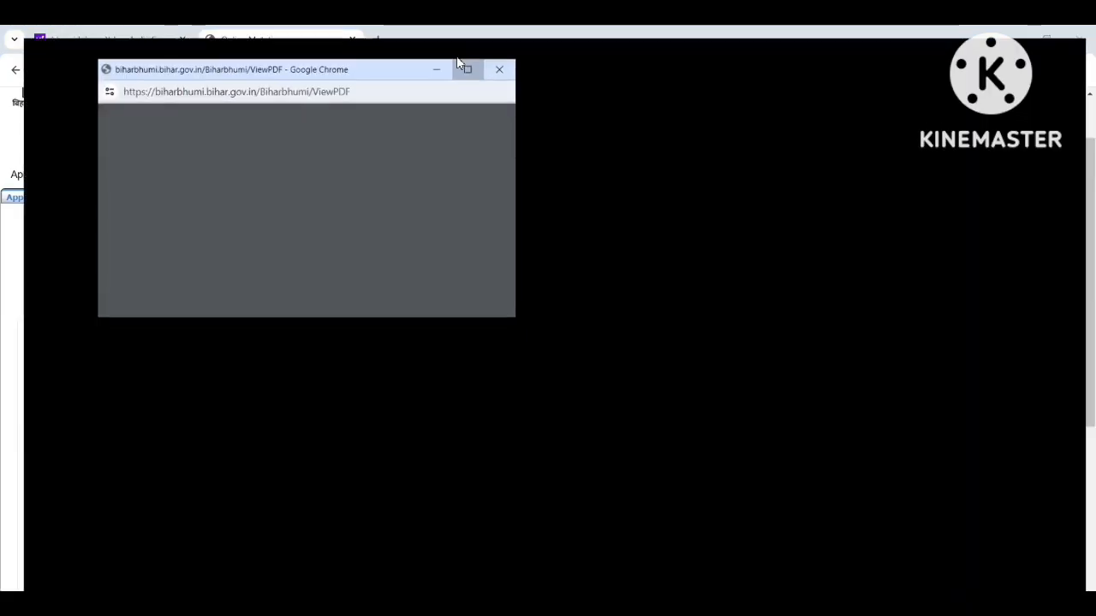
click(459, 60)
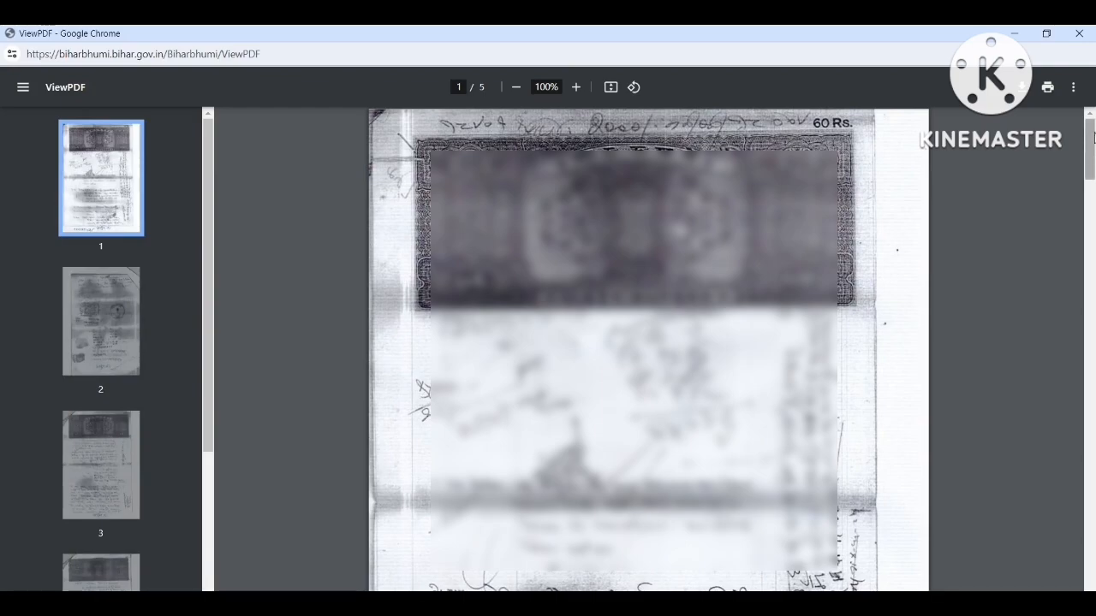
scroll(1093, 140, down, 1)
scroll(1093, 139, up, 1)
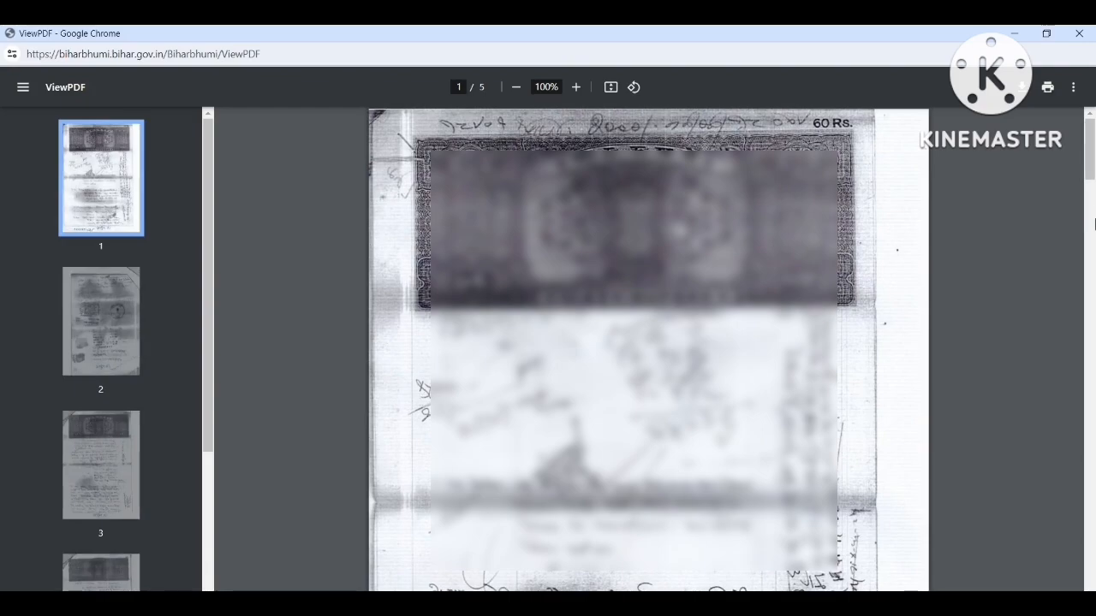
scroll(1080, 191, down, 20)
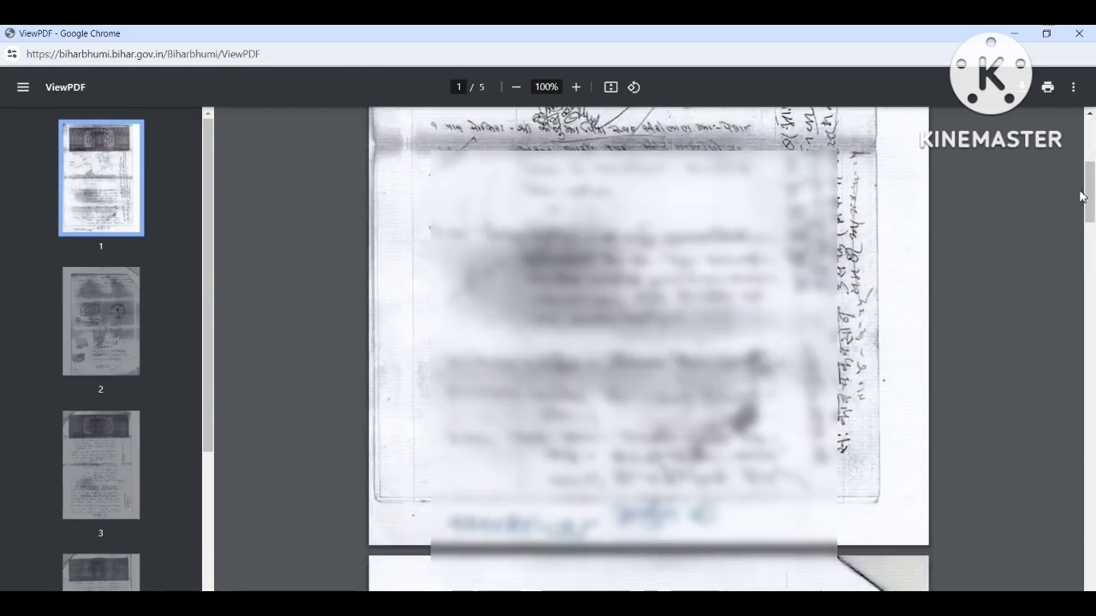
scroll(888, 297, down, 10)
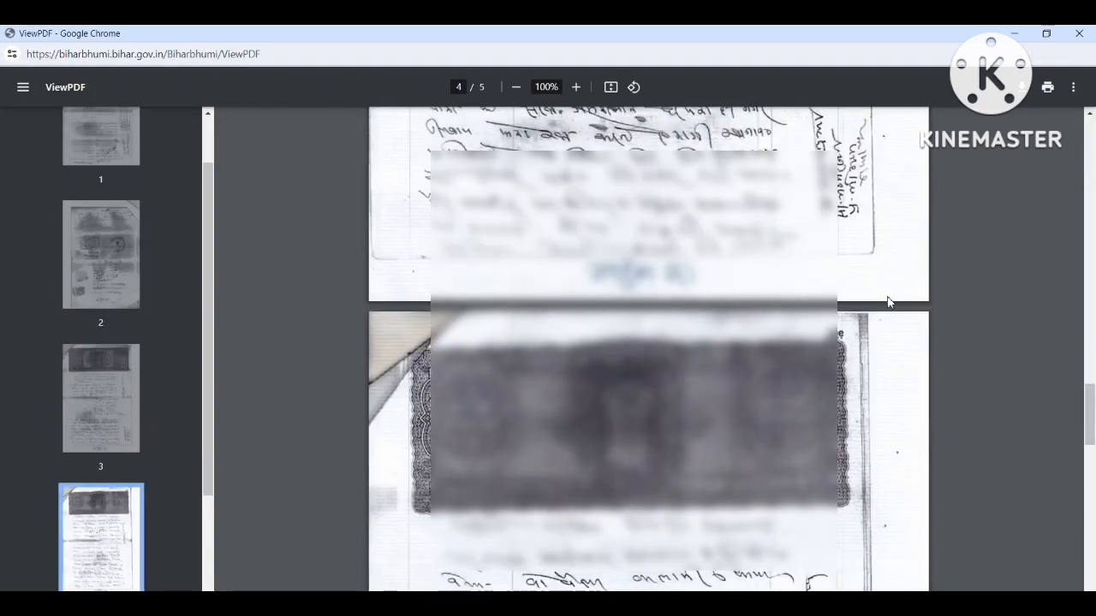
scroll(887, 297, up, 5)
scroll(888, 301, up, 4)
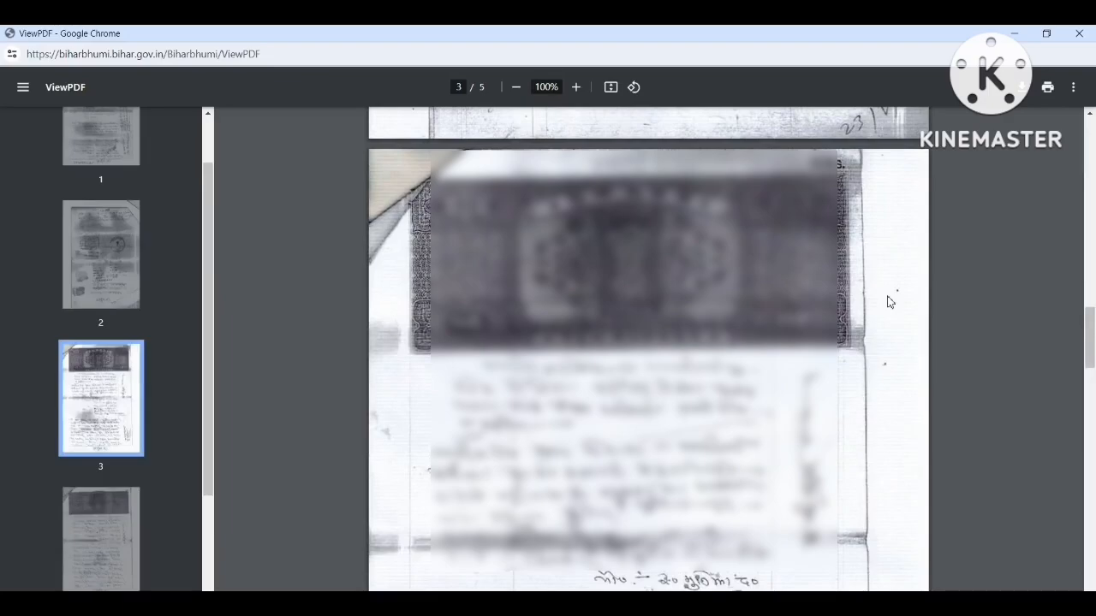
scroll(887, 301, down, 8)
scroll(888, 301, down, 5)
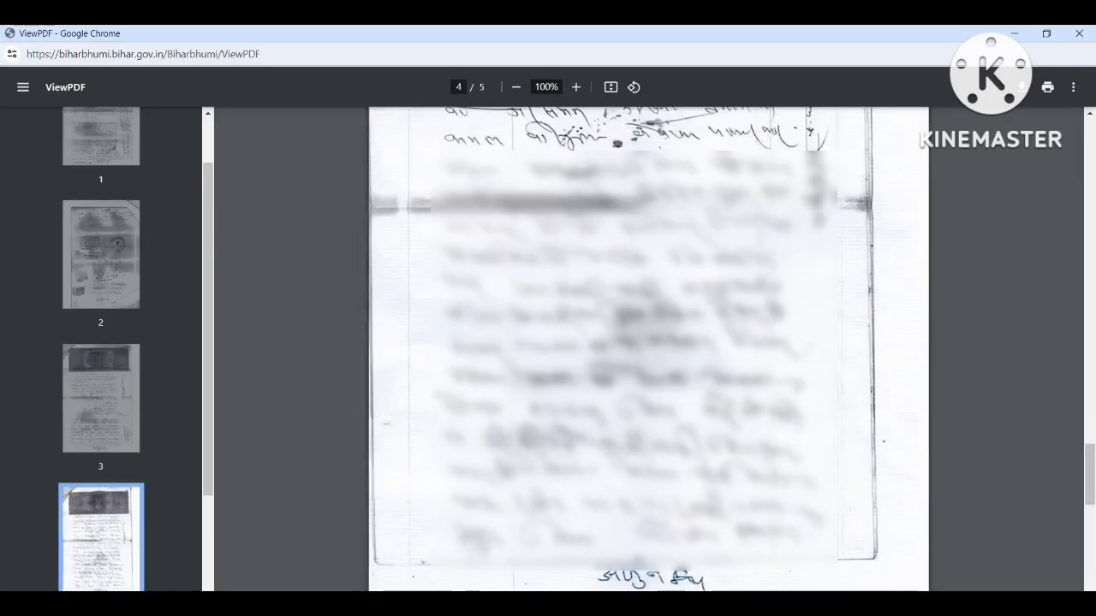
click(1077, 33)
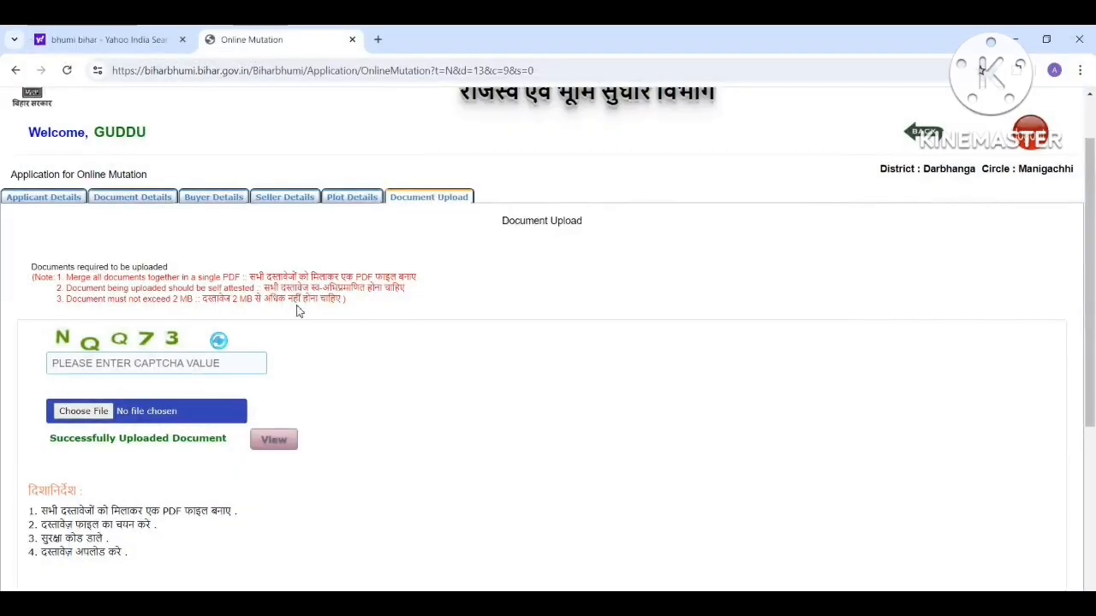
Step: Proceed from document upload to the buyer's mobile verification and request an OTP for the listed buyer
scroll(133, 304, down, 3)
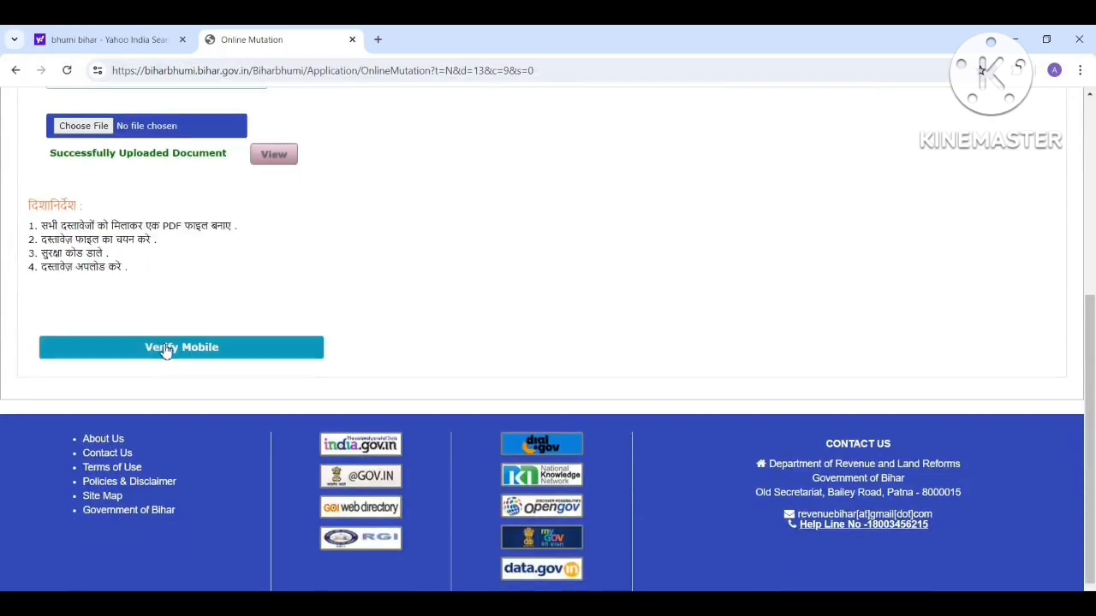
click(167, 349)
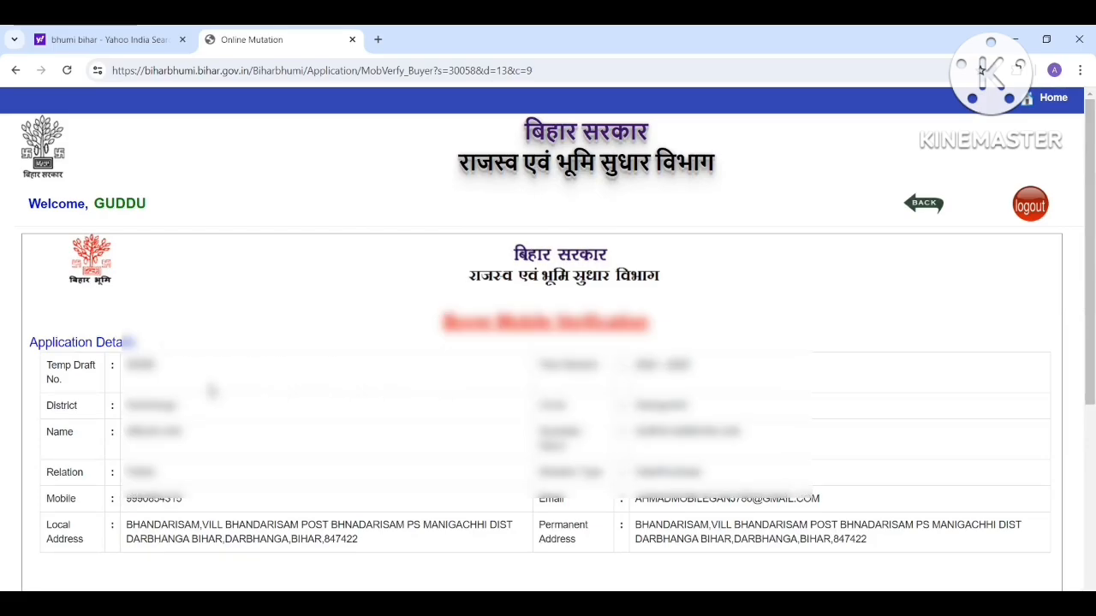
scroll(211, 392, down, 2)
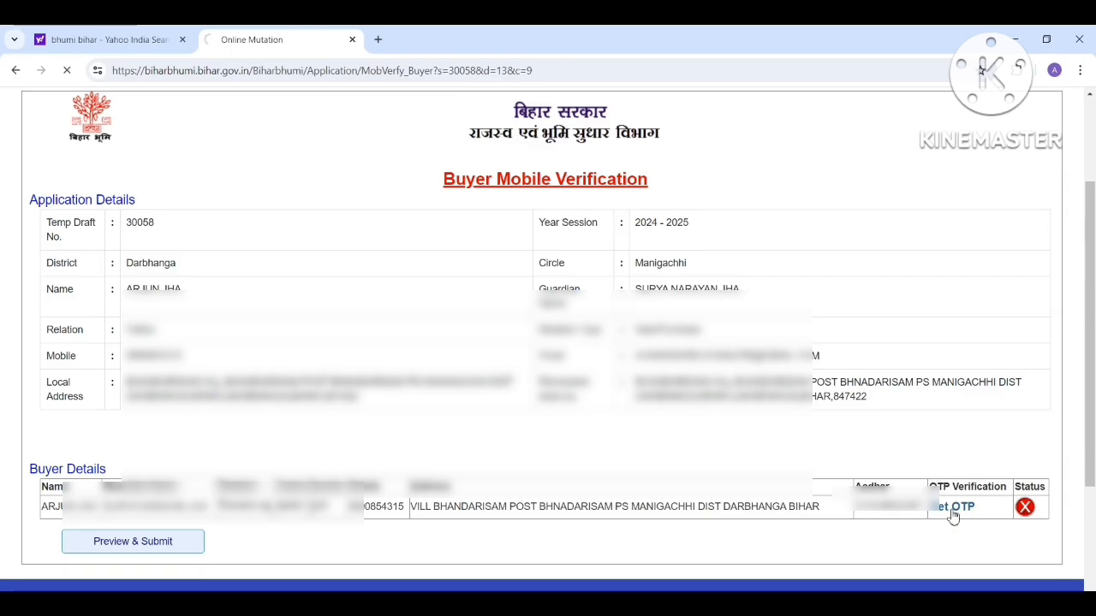
click(952, 512)
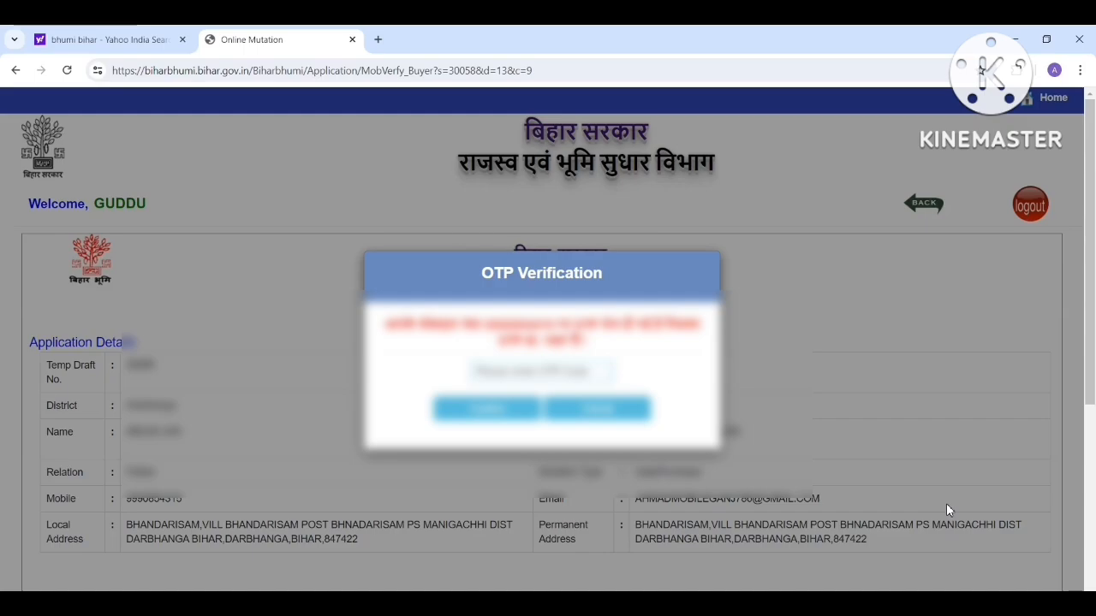
Step: Enter the OTP received on the buyer's mobile, confirm it and dismiss the verification message
click(561, 374)
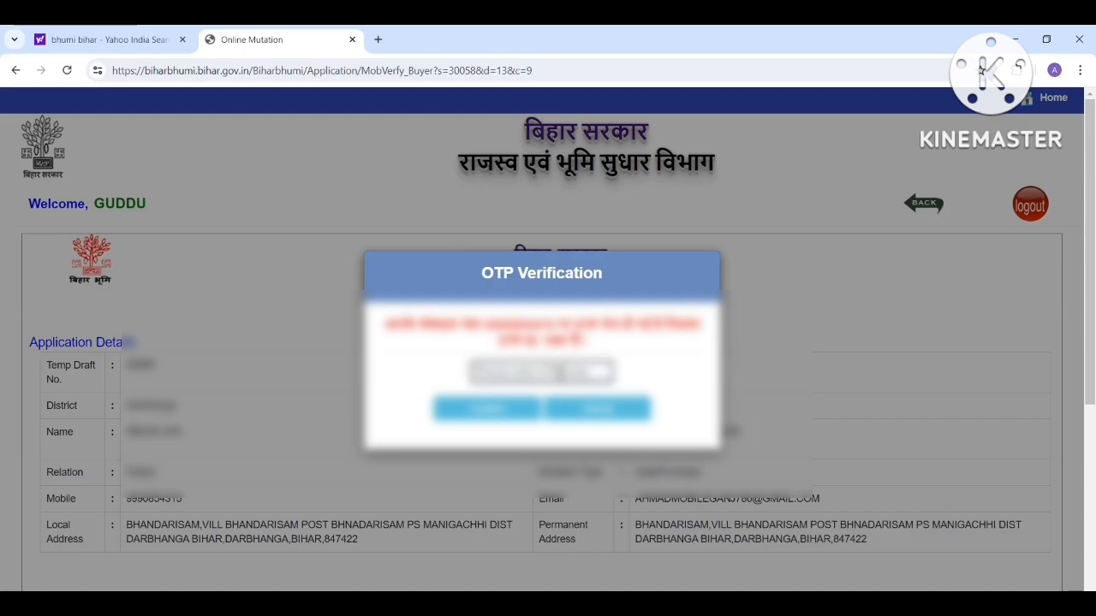
text(12)
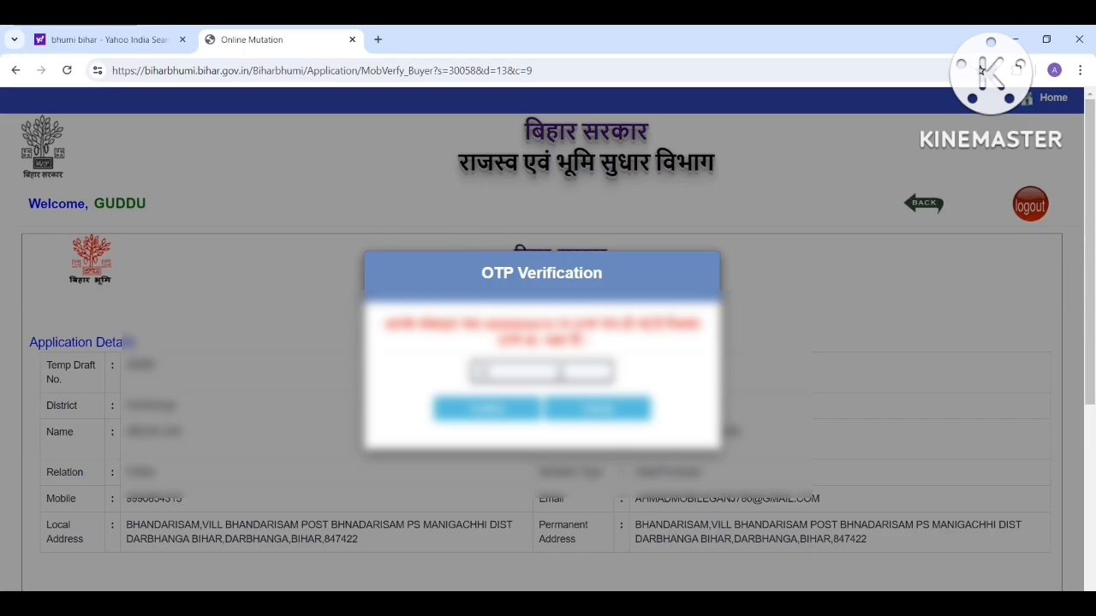
text(????)
click(485, 409)
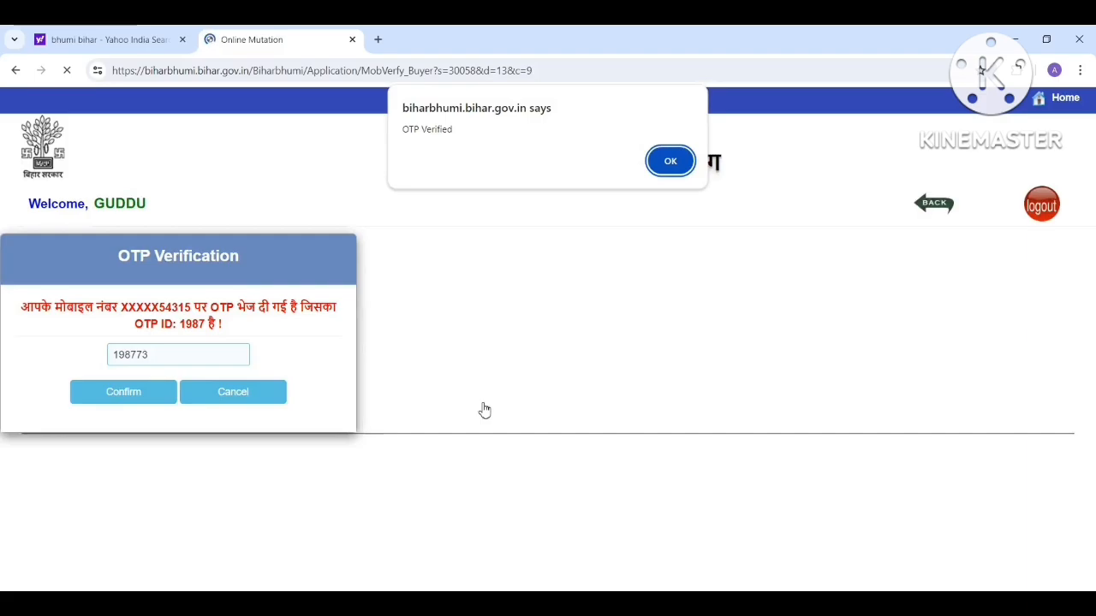
click(668, 174)
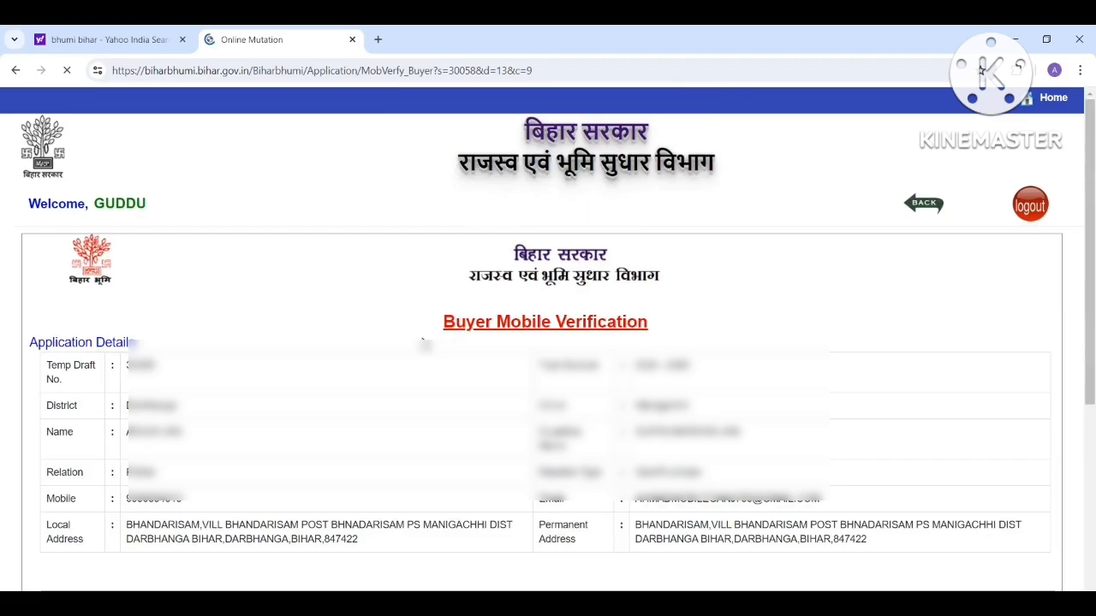
Step: Open the application's final preview, review the entered details and accept the applicant's declaration (घोषणापत्र)
scroll(240, 351, down, 3)
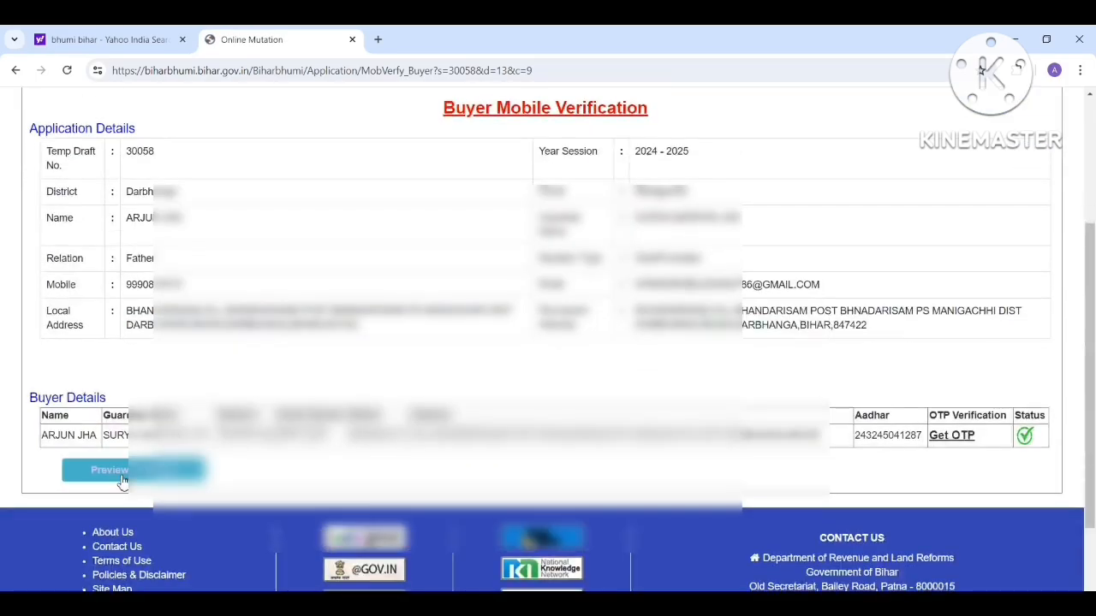
click(111, 469)
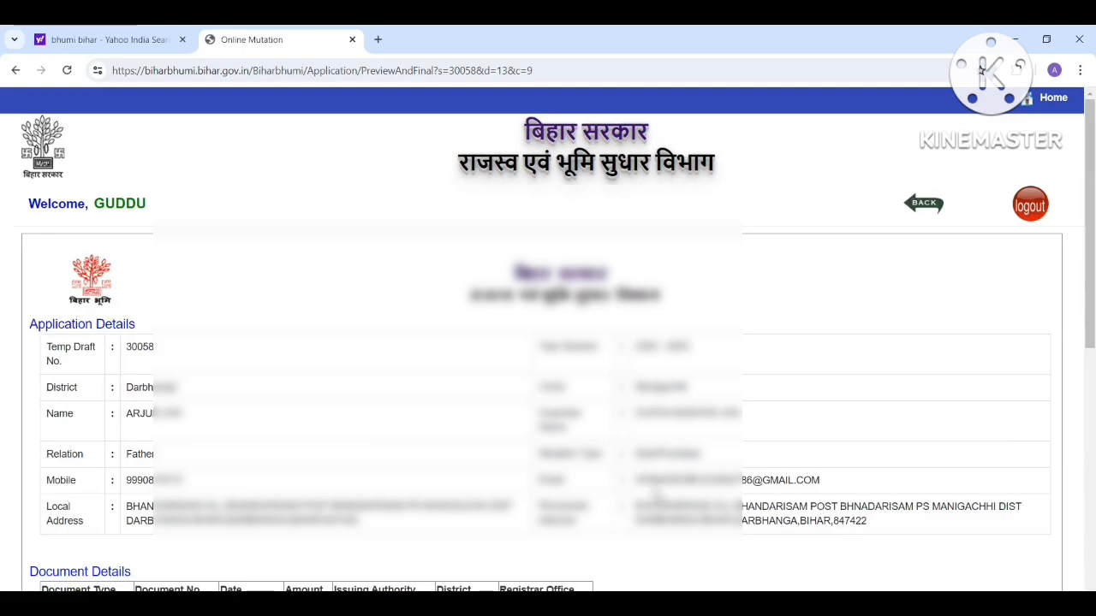
scroll(122, 499, down, 2)
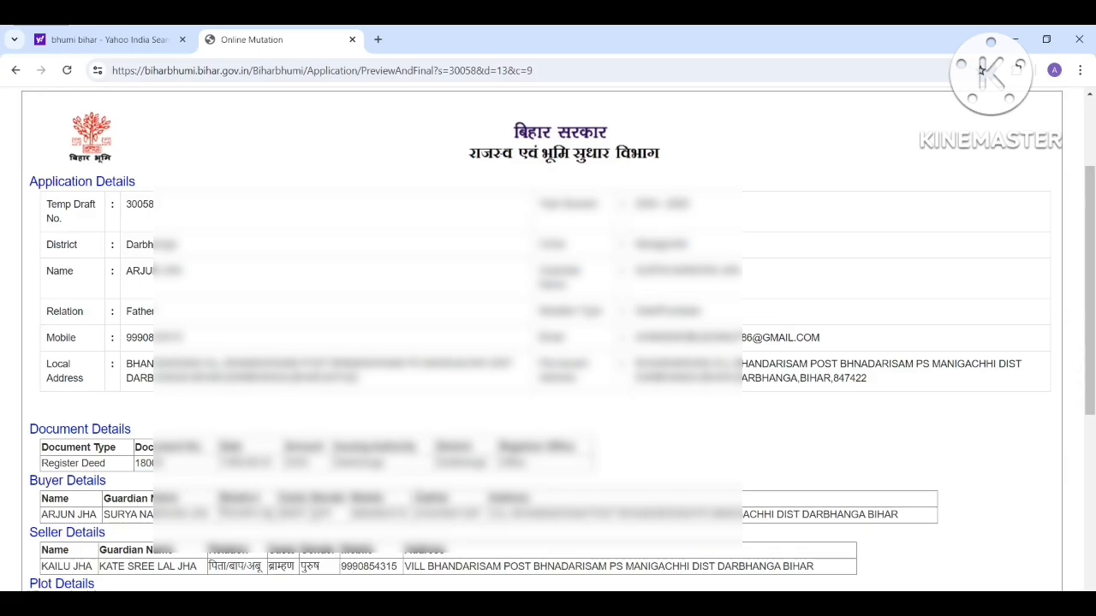
scroll(103, 462, down, 1)
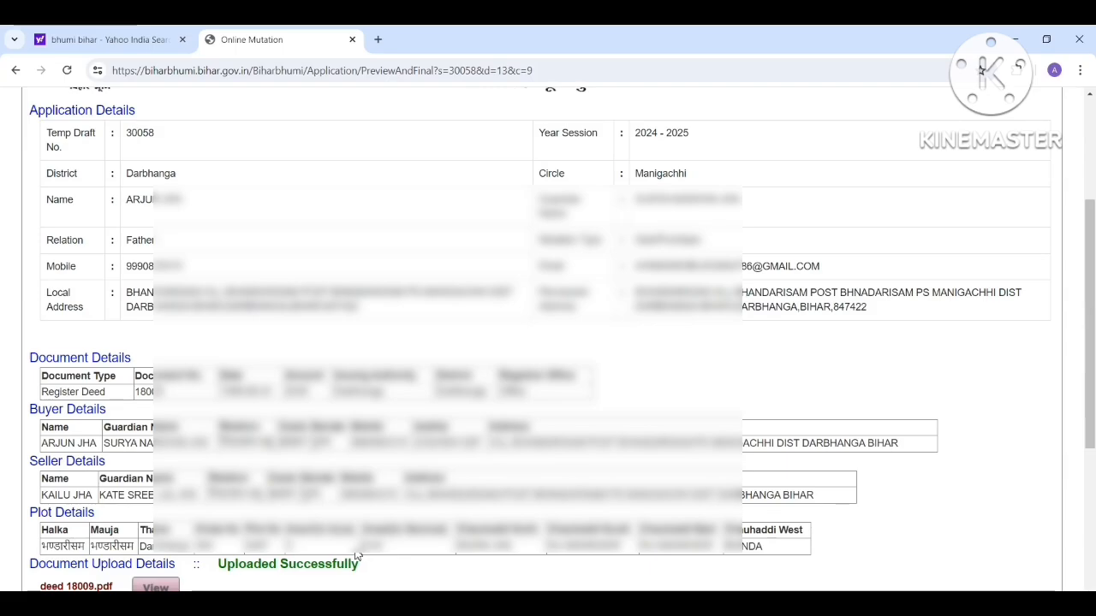
scroll(276, 544, down, 3)
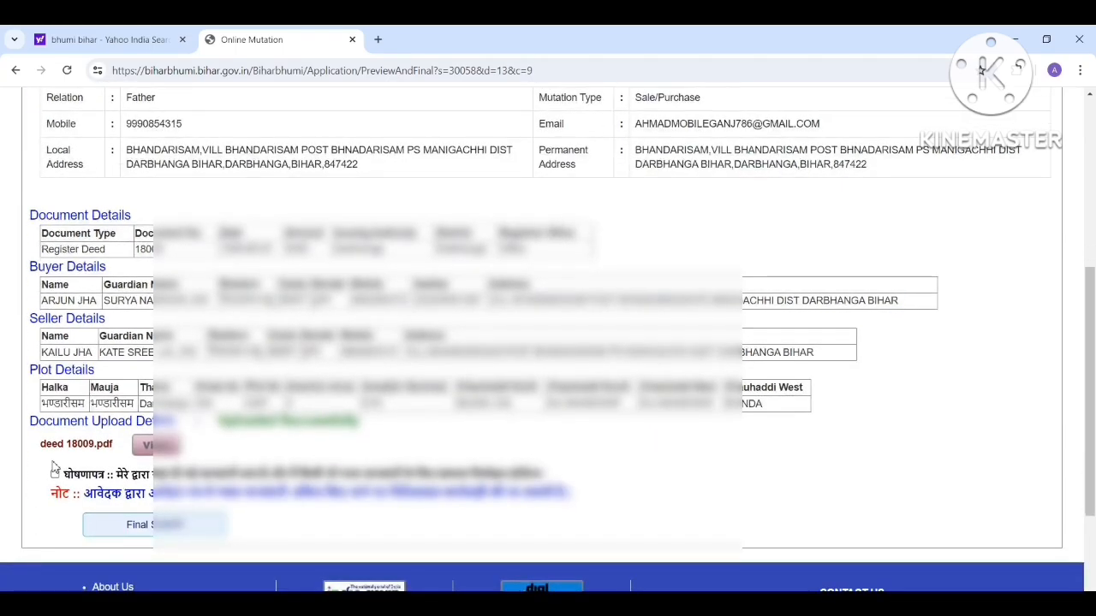
click(56, 477)
Step: Start the final submission of the mutation application, enter the OTP received on the applicant's mobile and submit it for verification
click(151, 526)
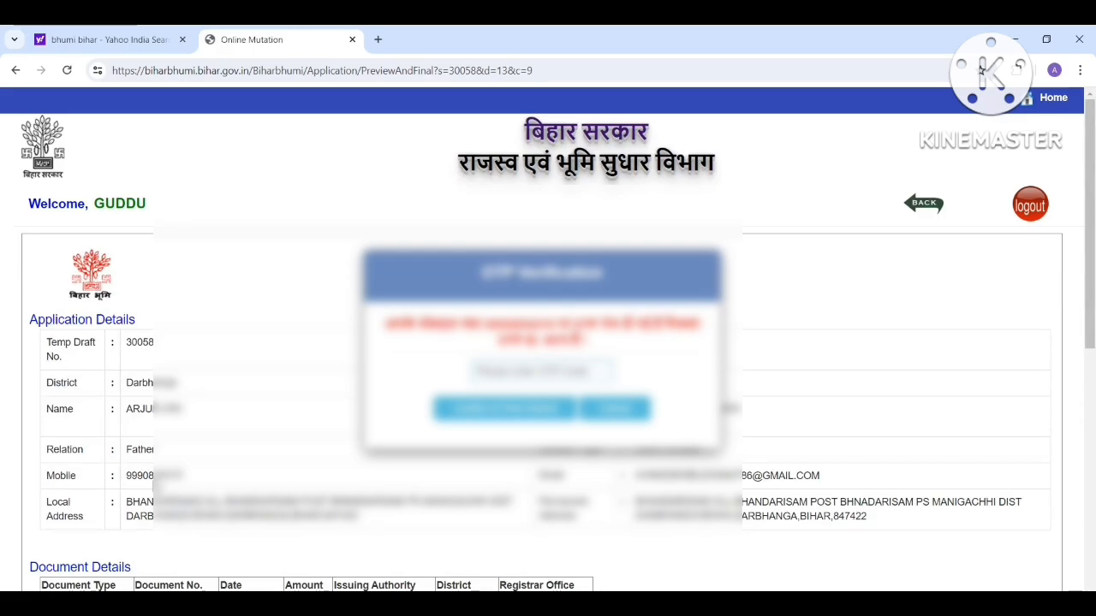
click(597, 372)
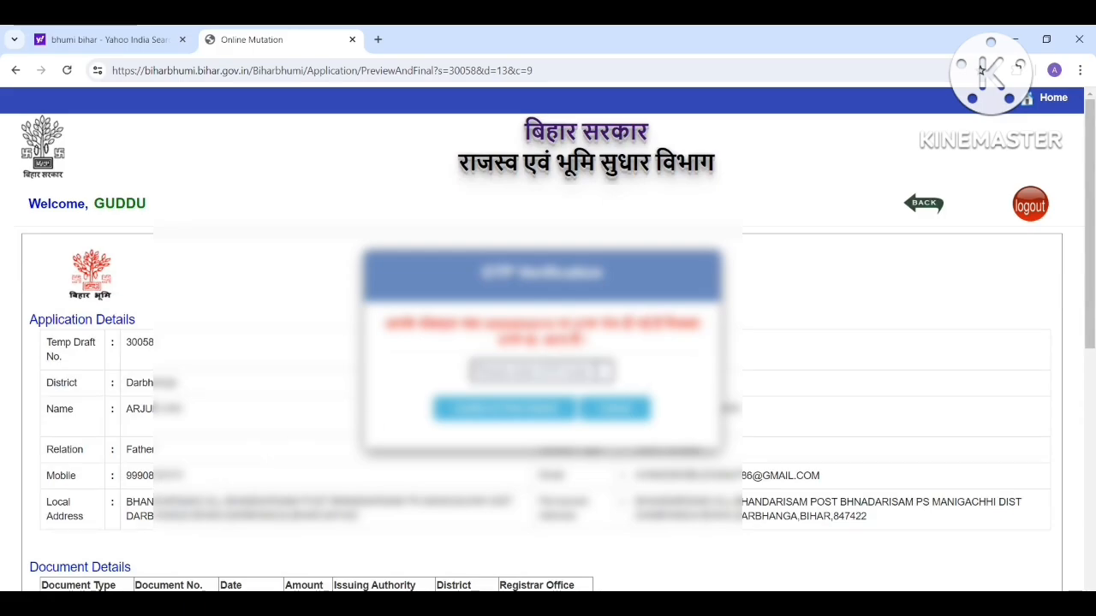
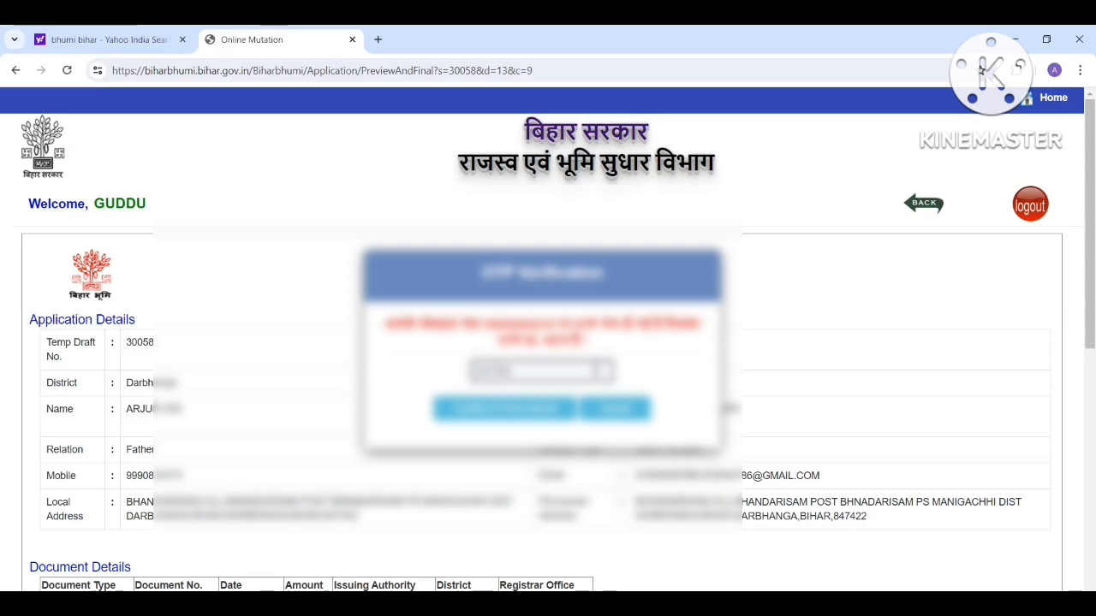
click(482, 415)
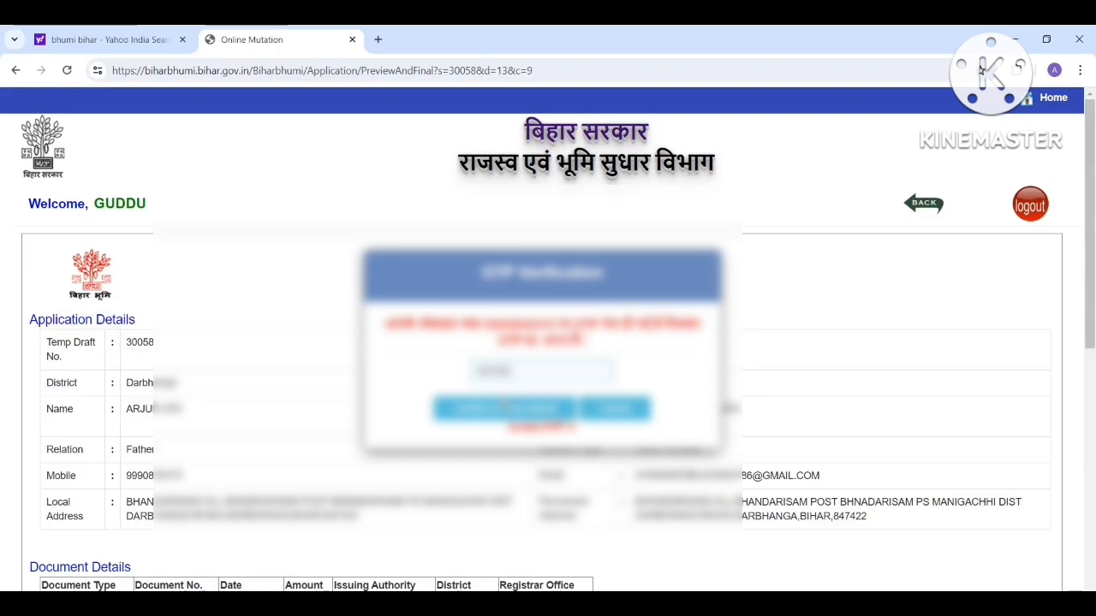
Step: Correct the last digits of the OTP in the verification dialog and finalise the application's submission
click(534, 374)
key(BackSpace)
key(BackSpace)
key(BackSpace)
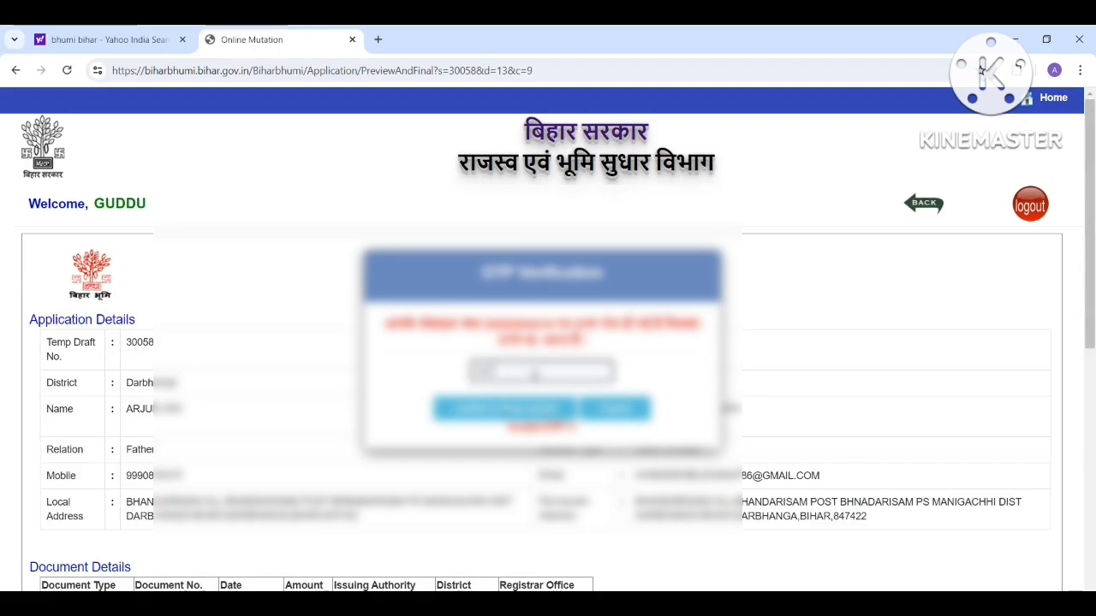
text(???)
click(481, 413)
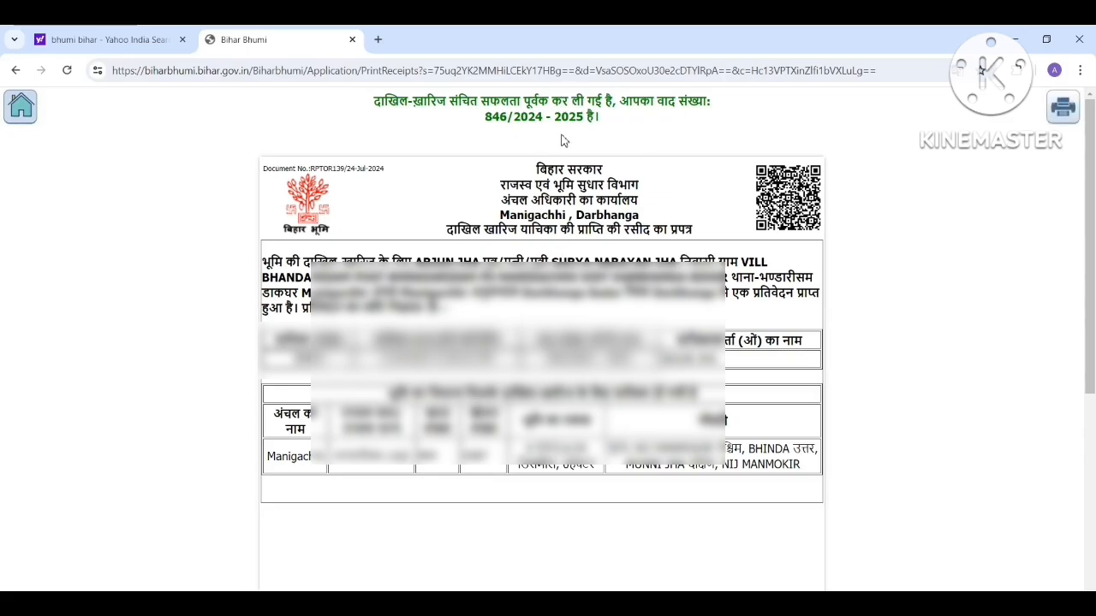
Step: Examine the mutation receipt, highlighting the case number (वाद संख्या) message and the applicant's details paragraph
drag(483, 118, 595, 118)
click(708, 128)
drag(354, 102, 642, 133)
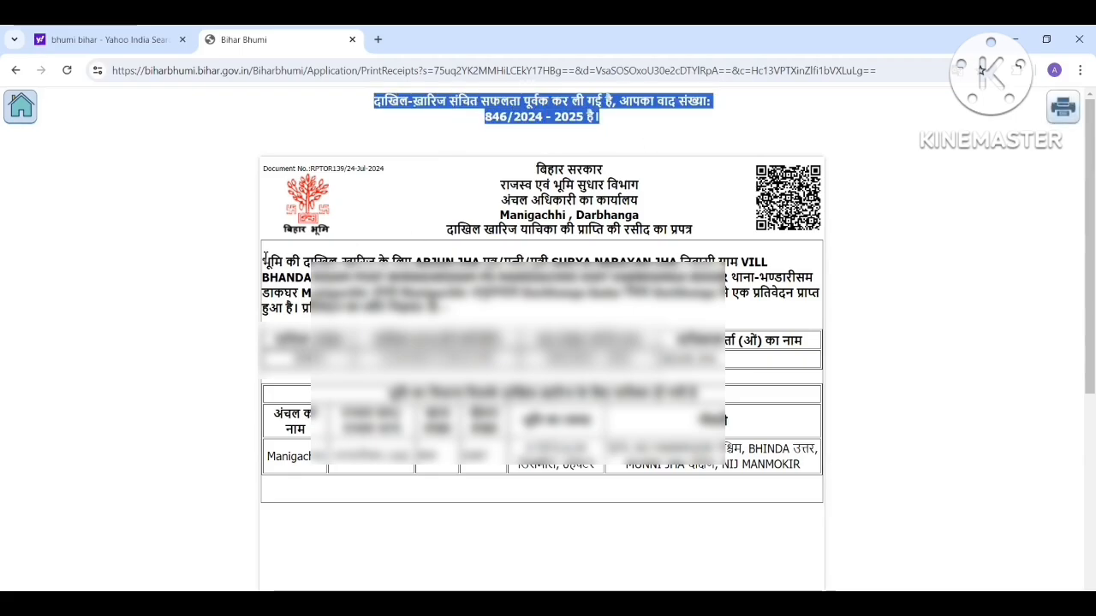
drag(265, 259, 796, 279)
click(720, 322)
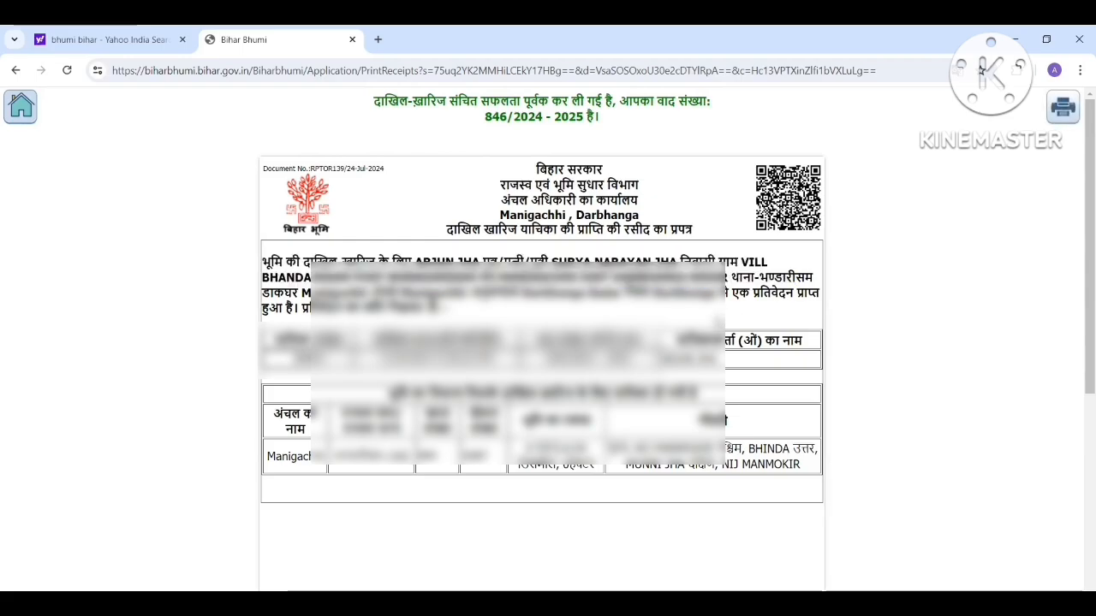